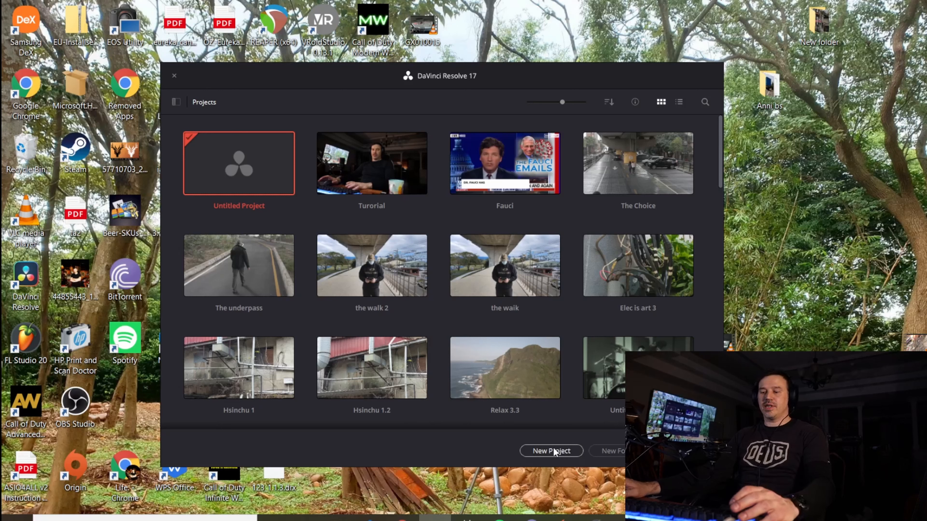
Create a new project named "tutoria;2.0"
click(554, 452)
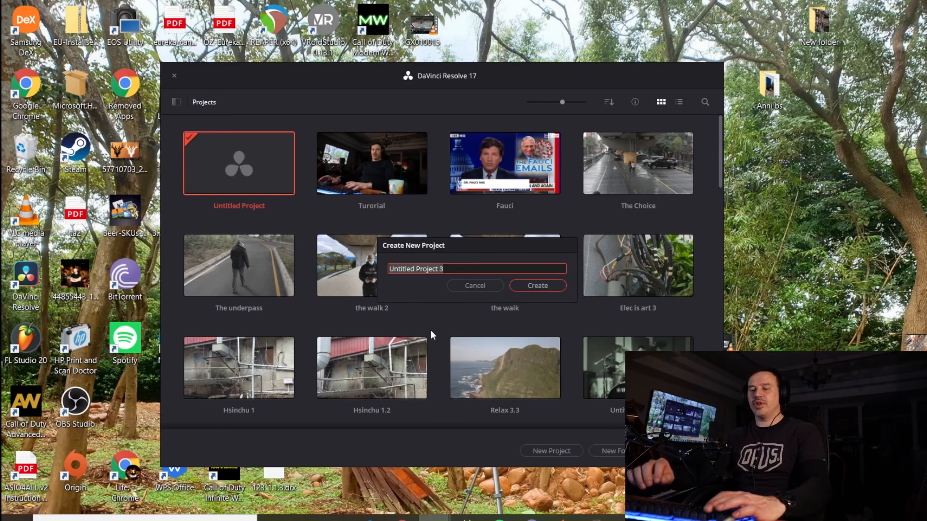
text(tut)
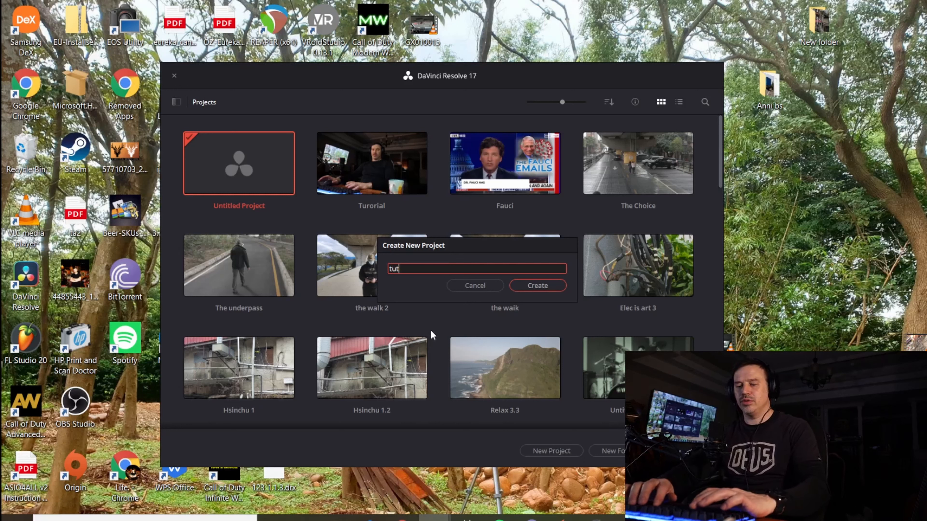
text(oria;)
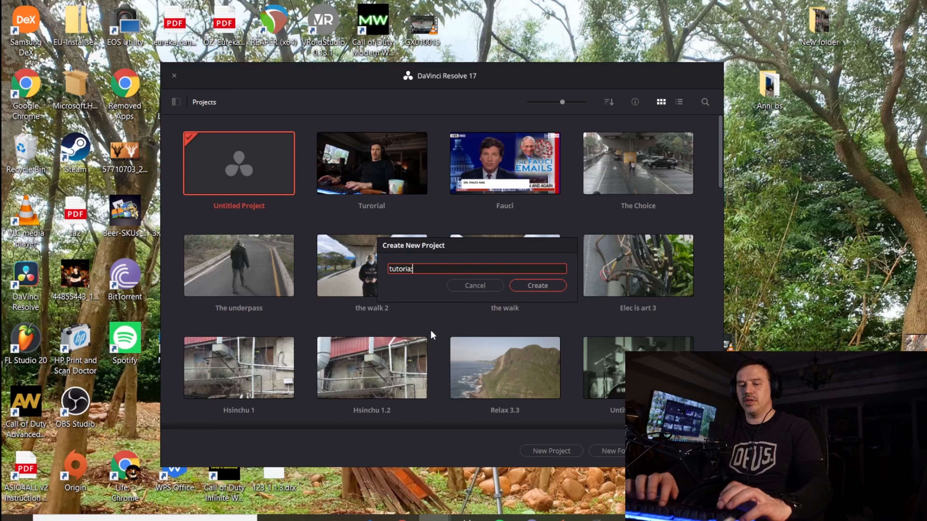
text(2.)
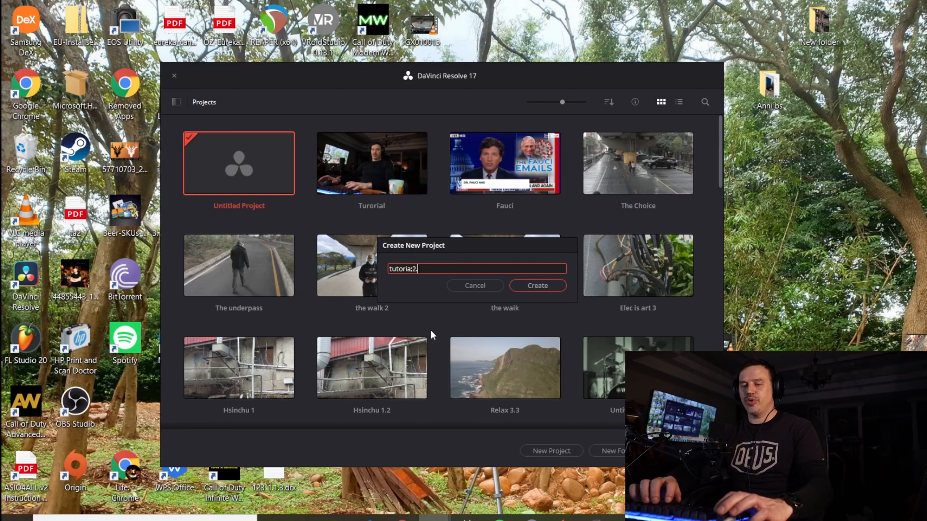
text(0)
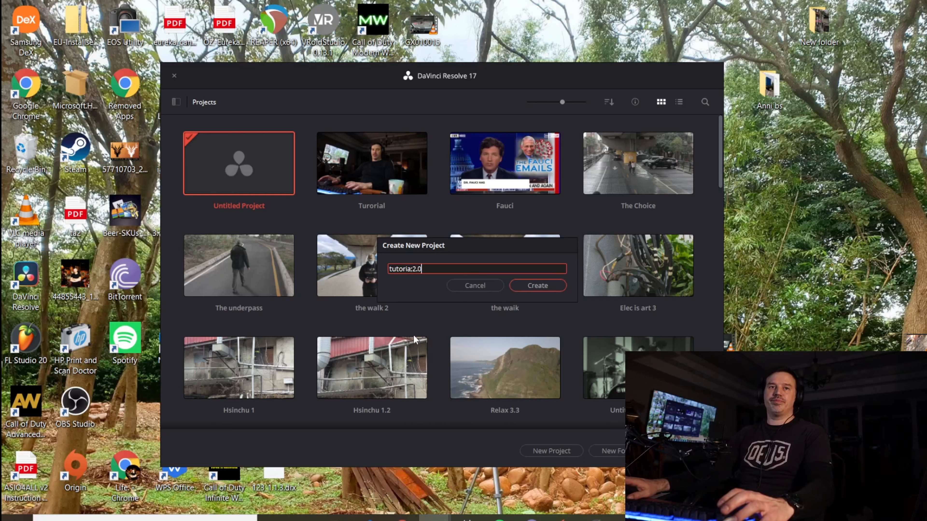
click(530, 289)
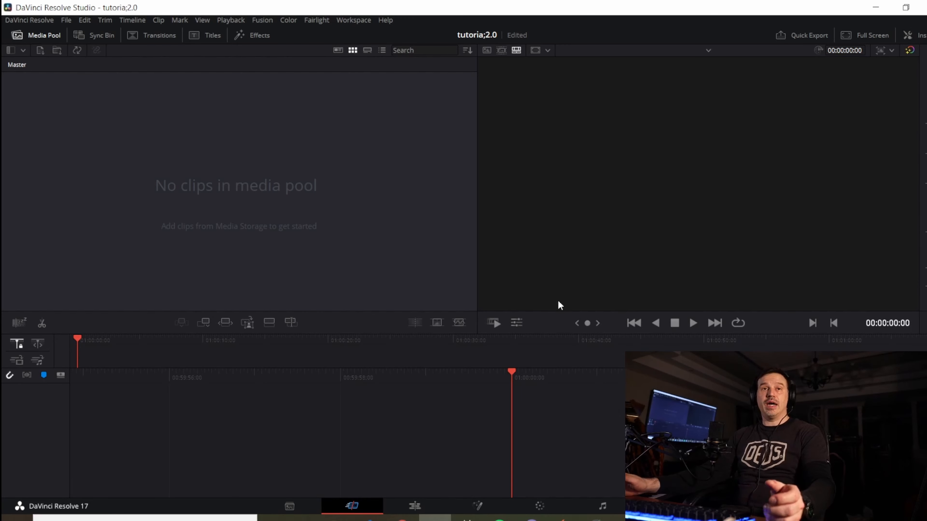
Set the video clean feed to None
click(360, 22)
mouse_move(381, 123)
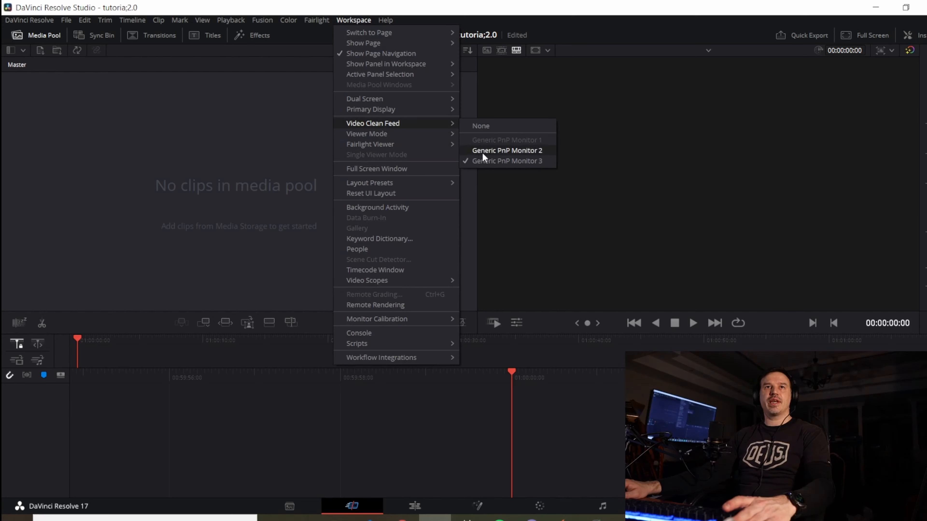
click(479, 126)
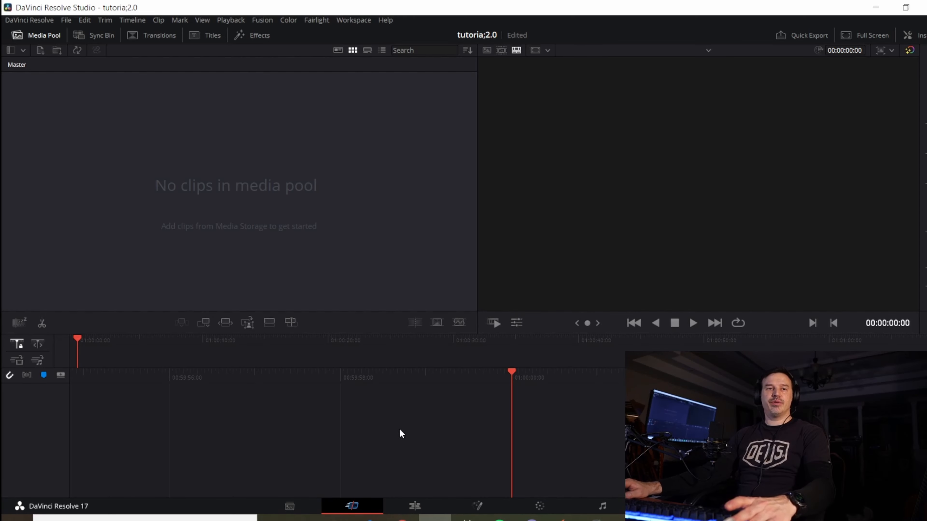
Import 184A0194.MP4 into the media pool on the Edit page and change the project frame rate to match the clip
click(414, 506)
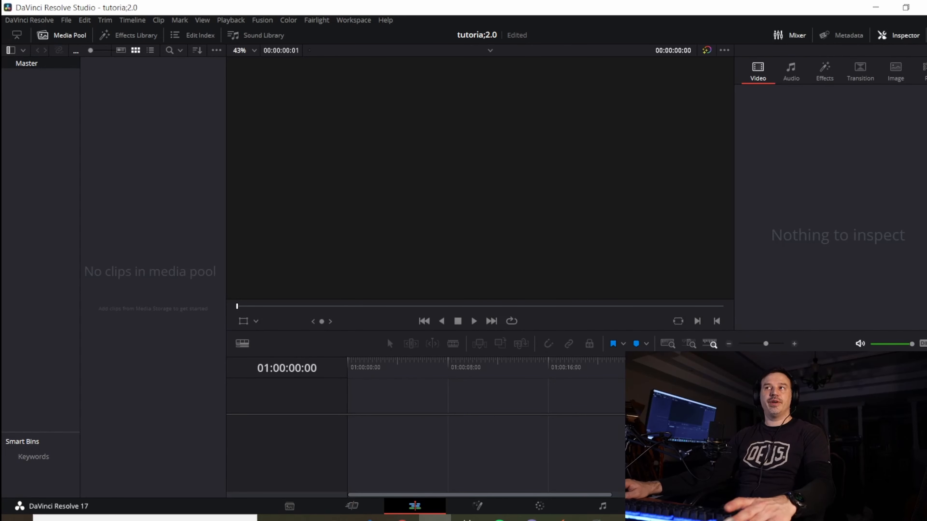
drag(926, 197, 123, 193)
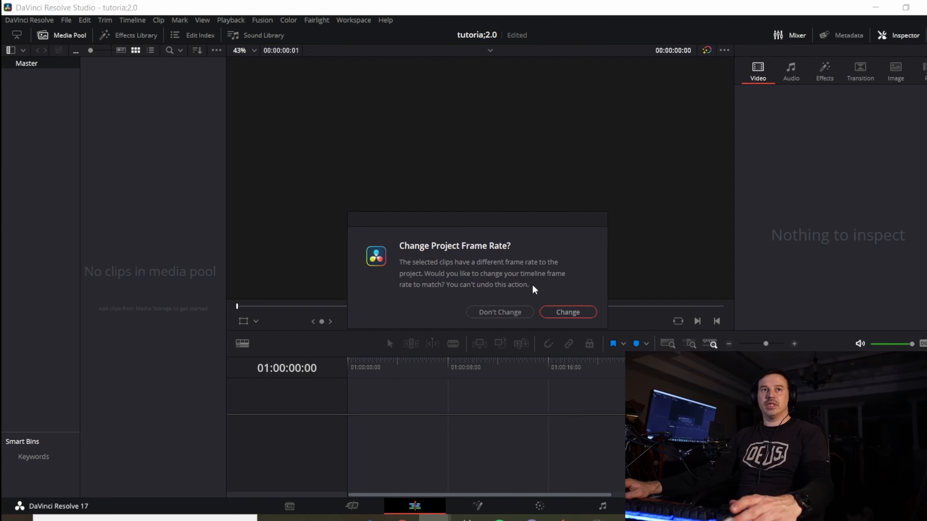
click(567, 313)
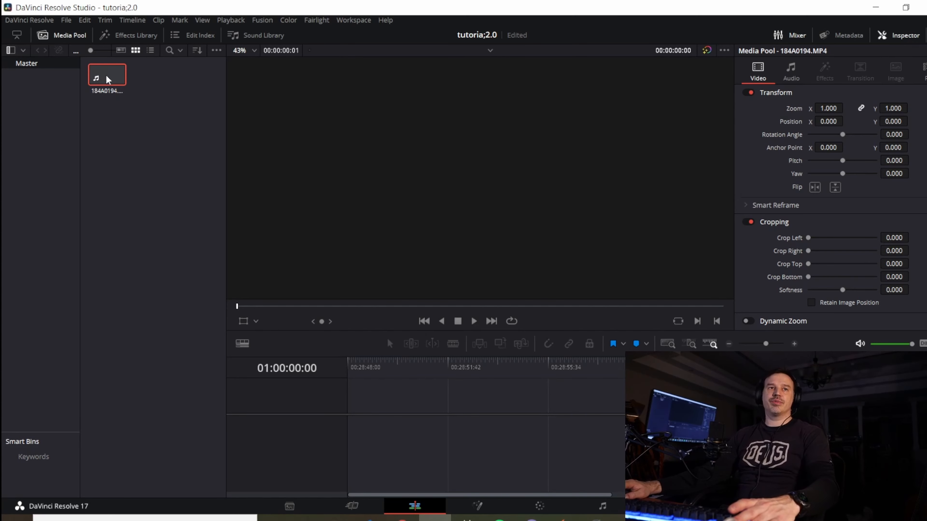
Place 184A0194.MP4 at the start of a new timeline and mute its audio track A1
drag(108, 80, 359, 426)
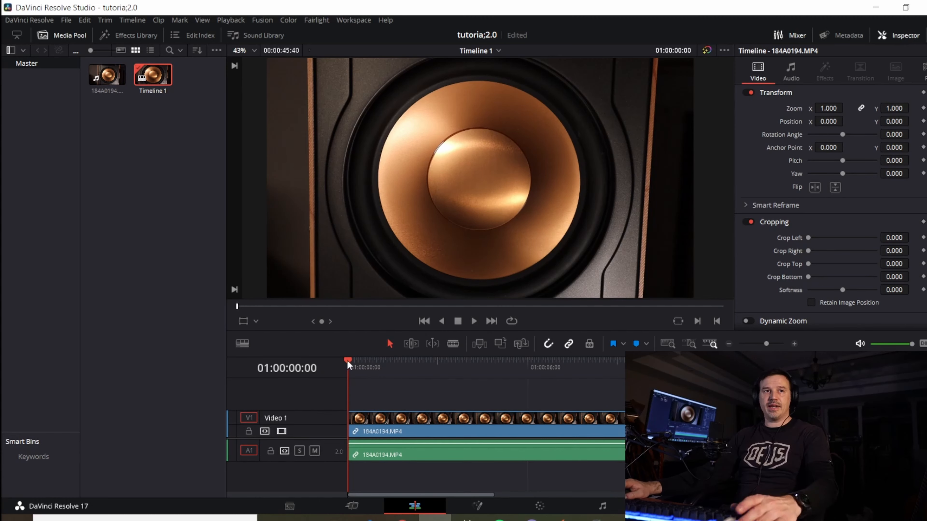
drag(351, 365, 585, 380)
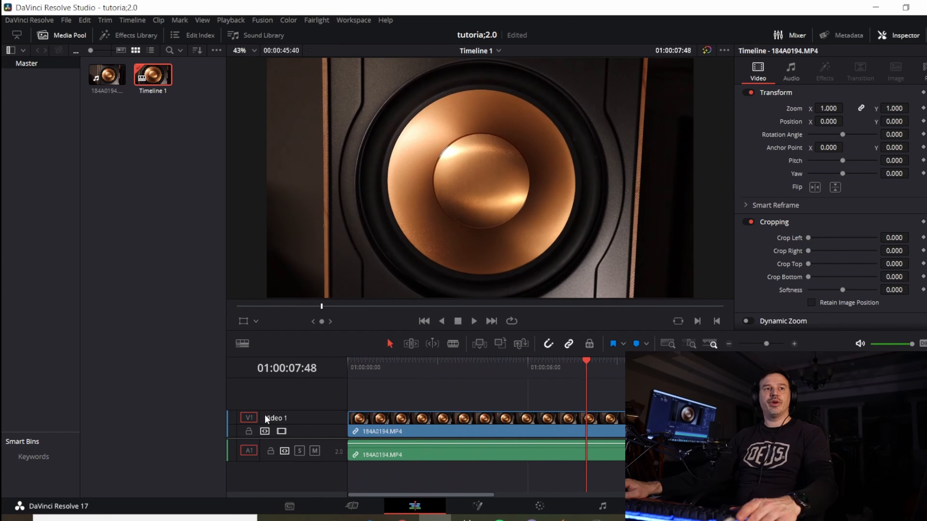
click(314, 451)
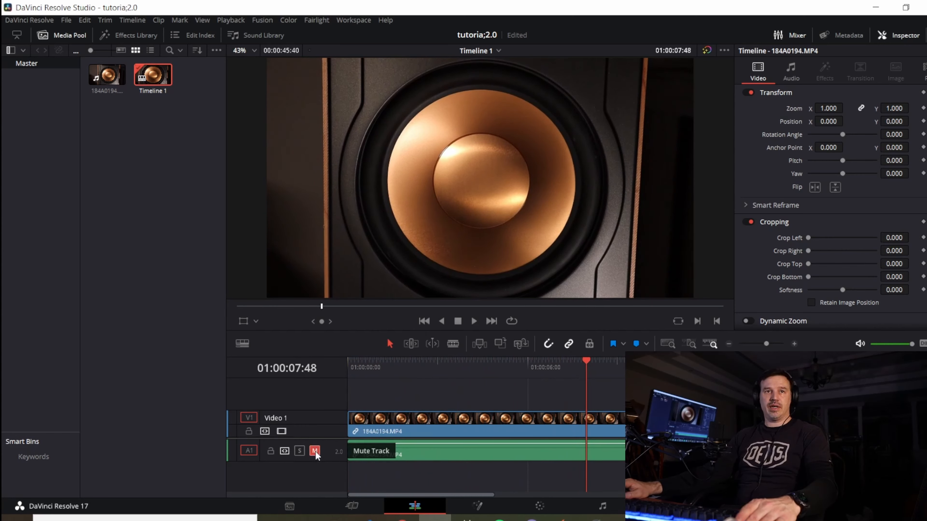
drag(584, 362, 355, 371)
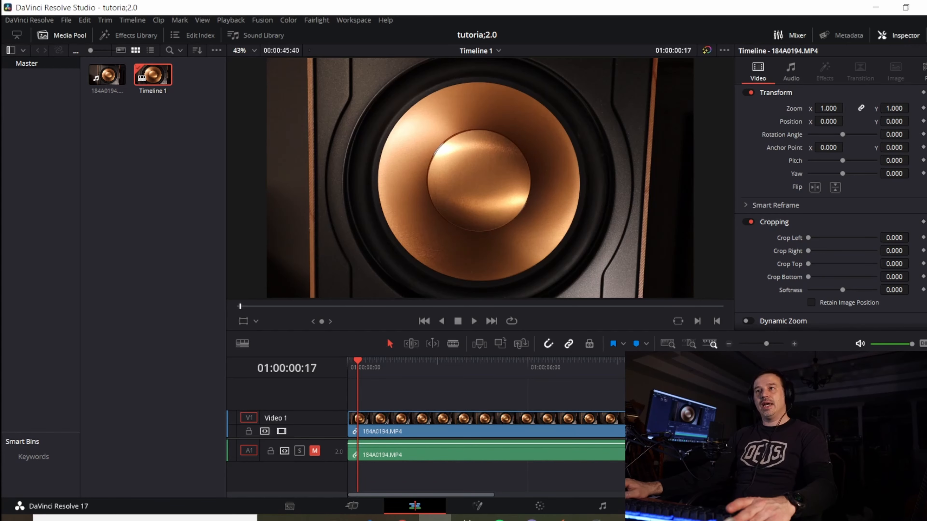
Import Tuvan 1.1.flac from the speaker folder and place it at the timeline's start on a second audio track
drag(926, 106, 593, 107)
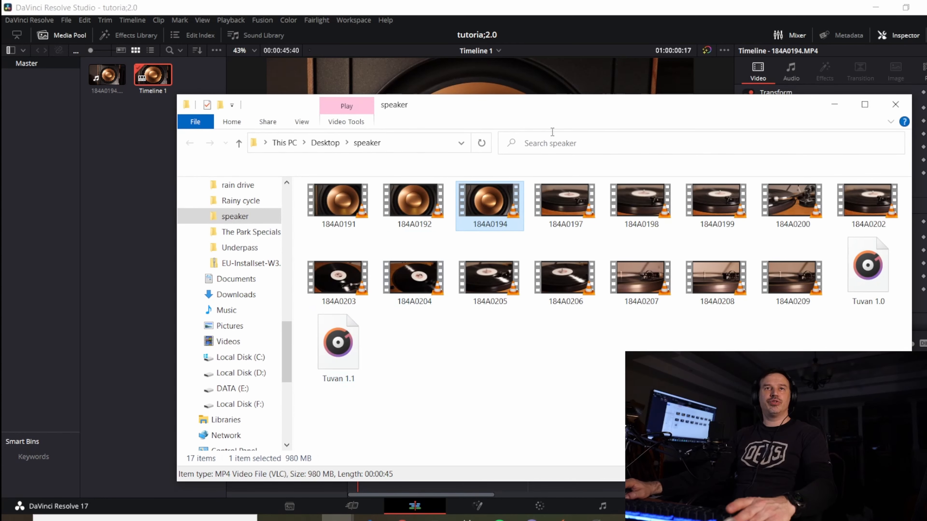
drag(545, 111, 925, 86)
drag(767, 334, 156, 241)
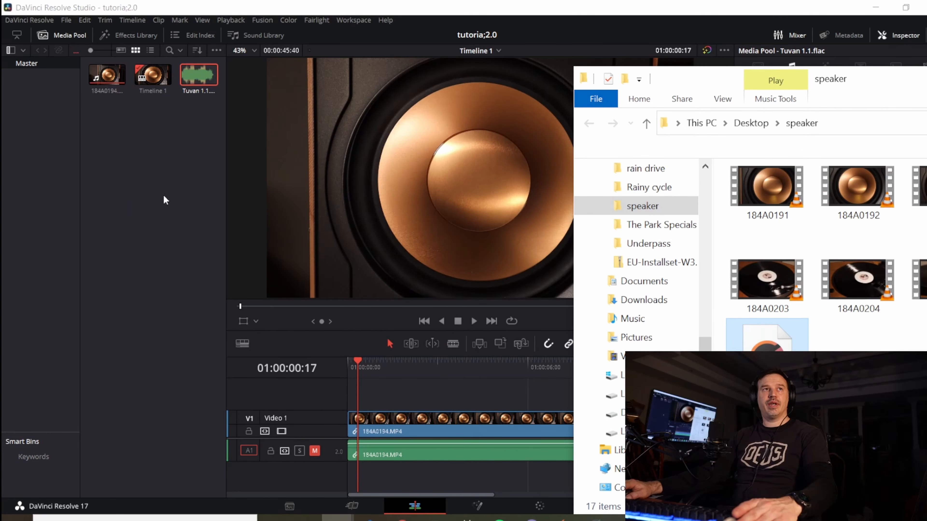
drag(894, 78, 925, 69)
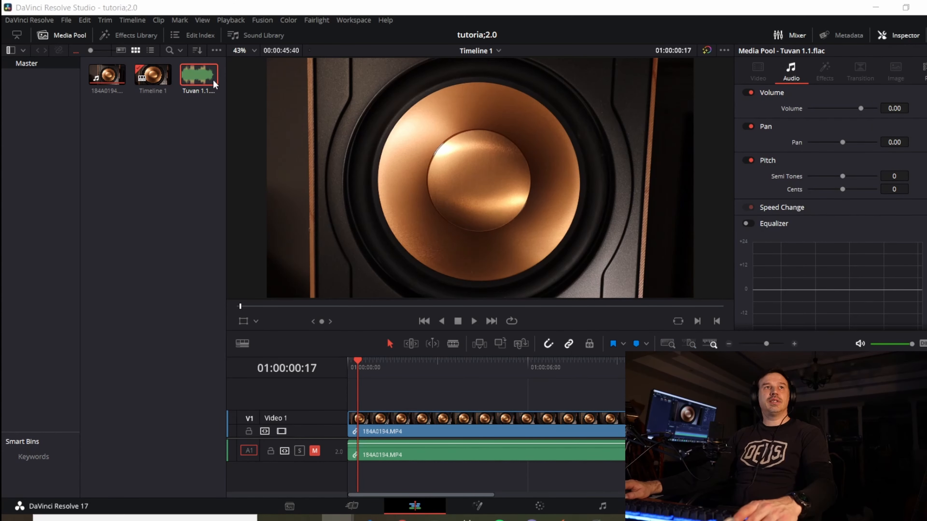
drag(202, 81, 352, 485)
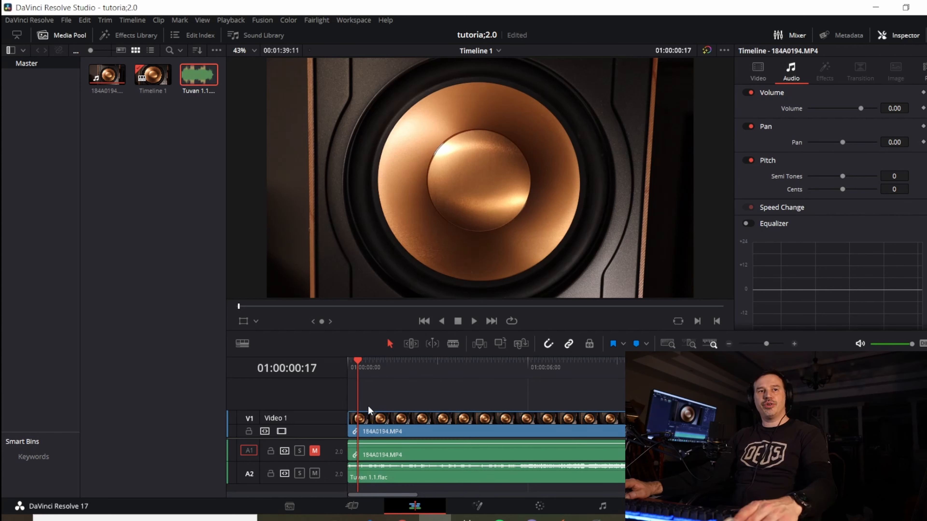
Play the opening of the timeline with the music and mute audio track A2
key(Home)
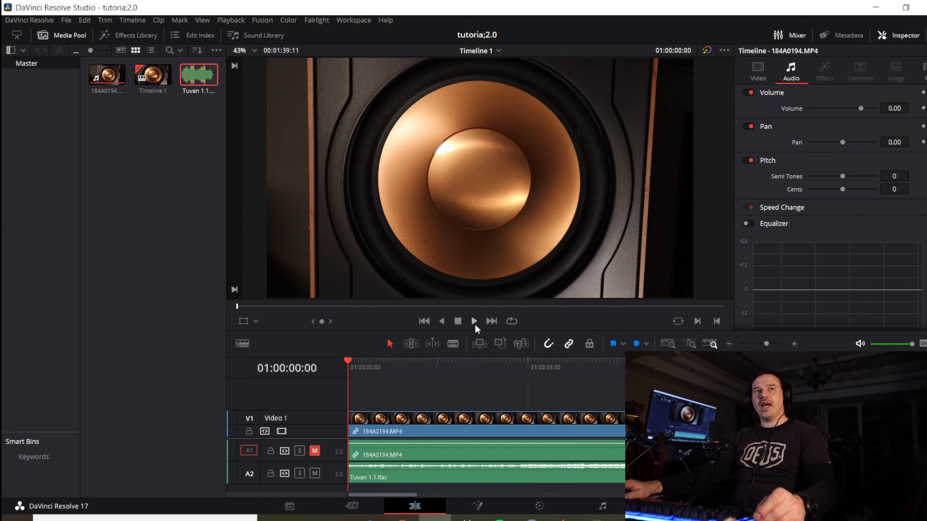
click(475, 324)
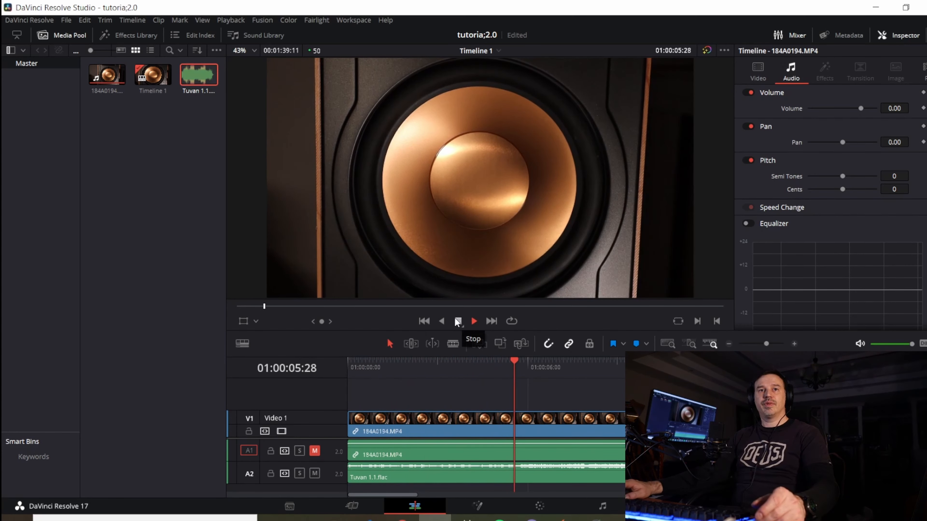
click(457, 321)
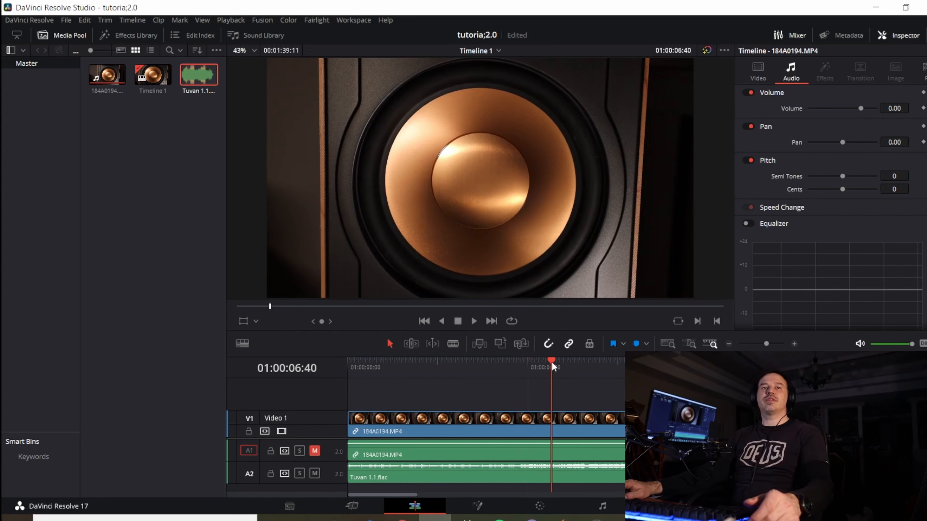
drag(553, 366, 345, 372)
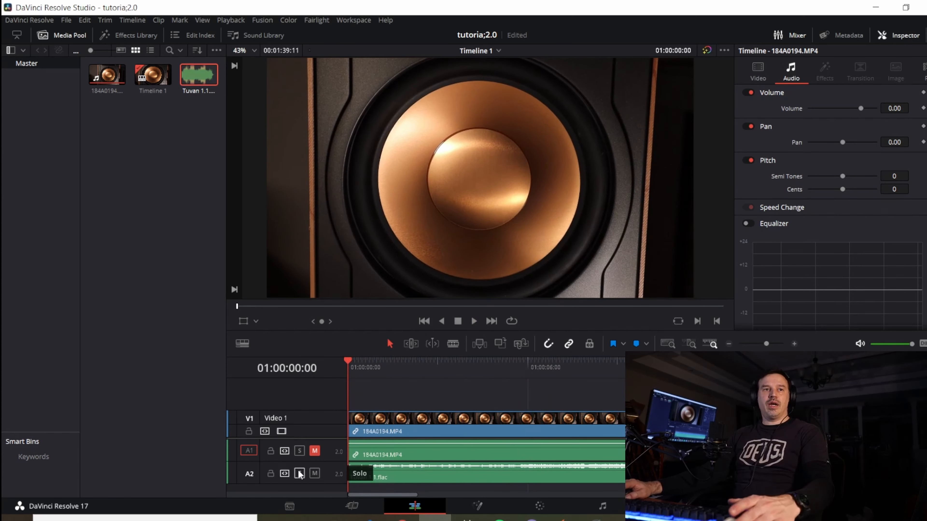
click(315, 474)
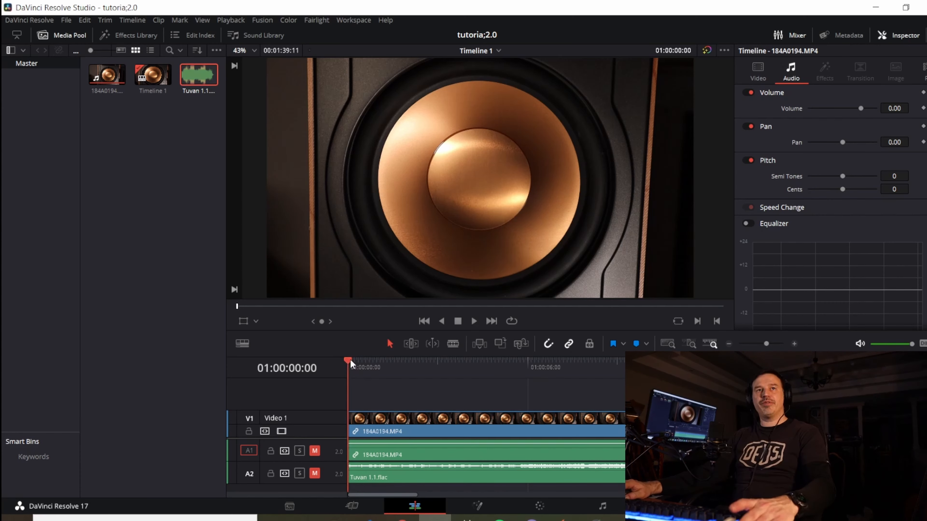
Scrub and play the first few seconds of the video clip to find a suitable cut point
drag(350, 363, 417, 366)
drag(384, 359, 452, 353)
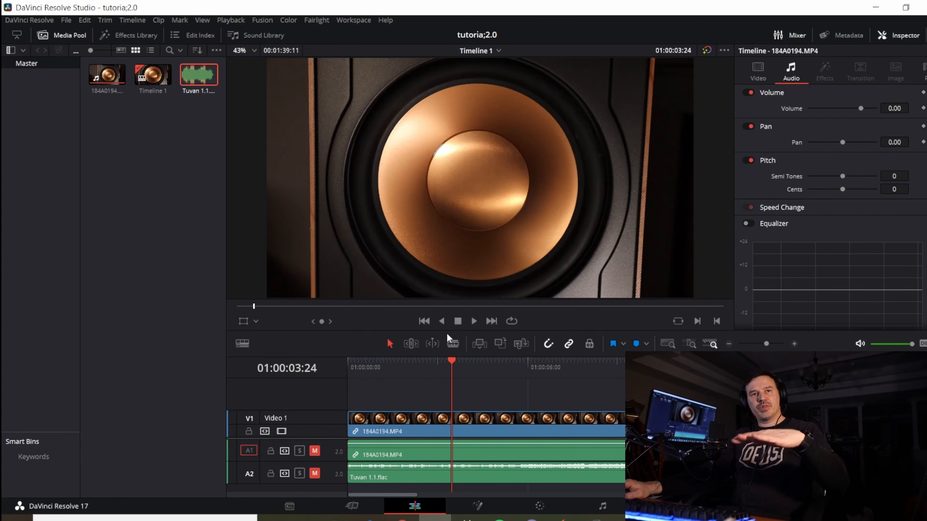
drag(452, 359, 368, 368)
click(470, 322)
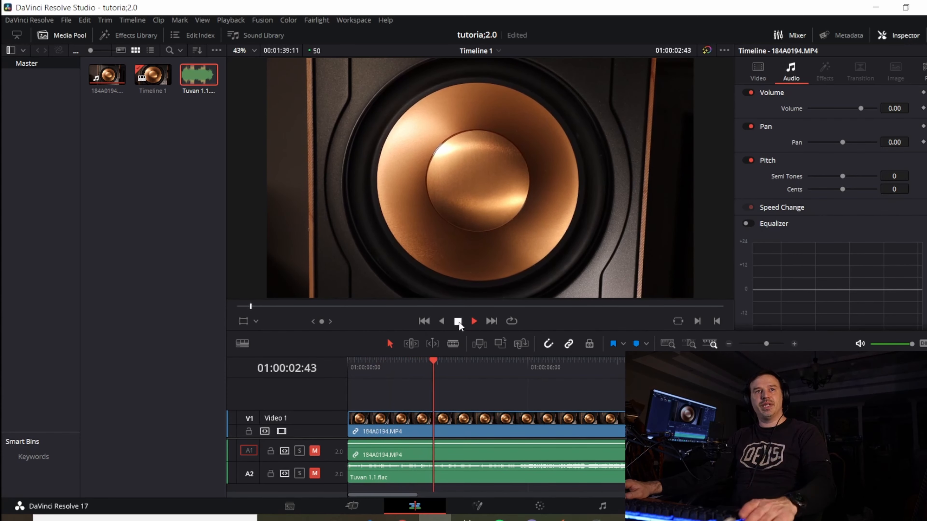
click(459, 321)
click(473, 321)
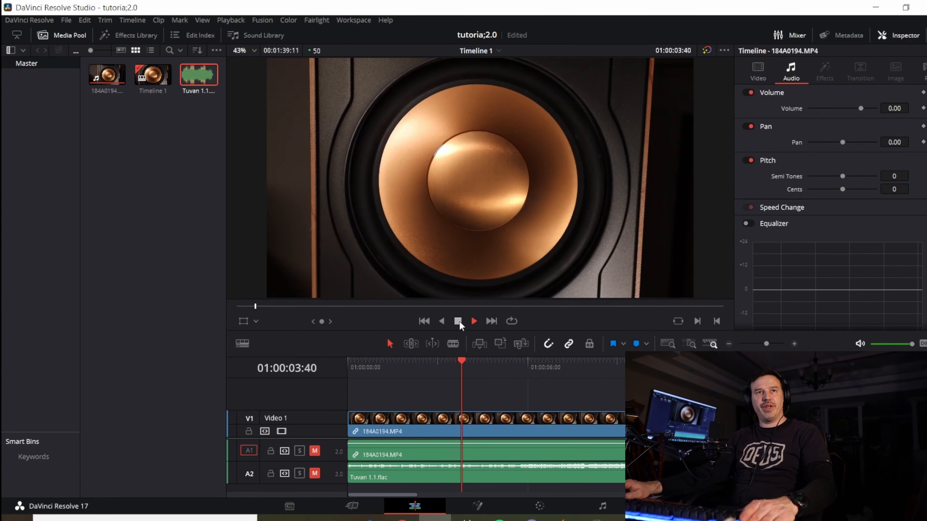
click(458, 322)
mouse_move(471, 363)
mouse_down()
mouse_move(439, 361)
mouse_move(455, 359)
mouse_up()
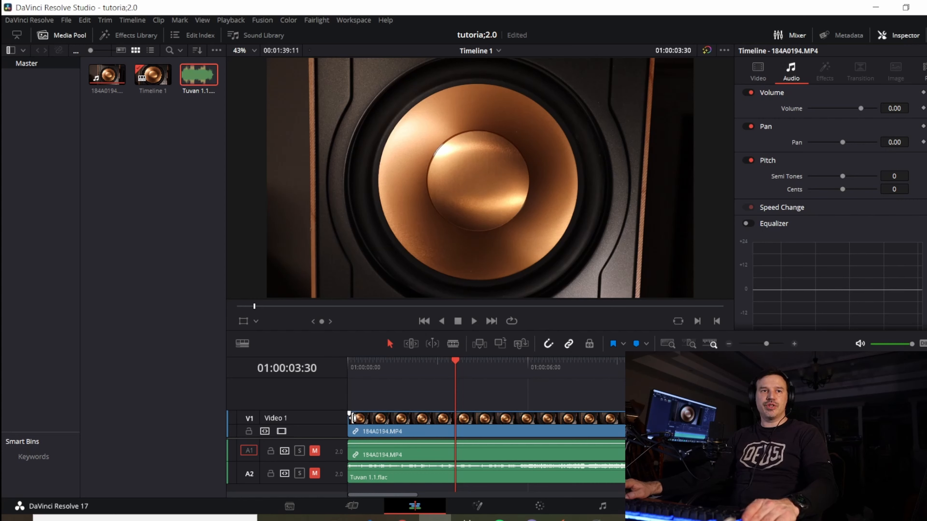
Split the 184A0194.MP4 clip at 01:00:03:18 with the Blade tool
mouse_move(352, 417)
mouse_down()
mouse_move(456, 417)
mouse_move(352, 418)
mouse_move(455, 418)
mouse_move(360, 421)
mouse_up()
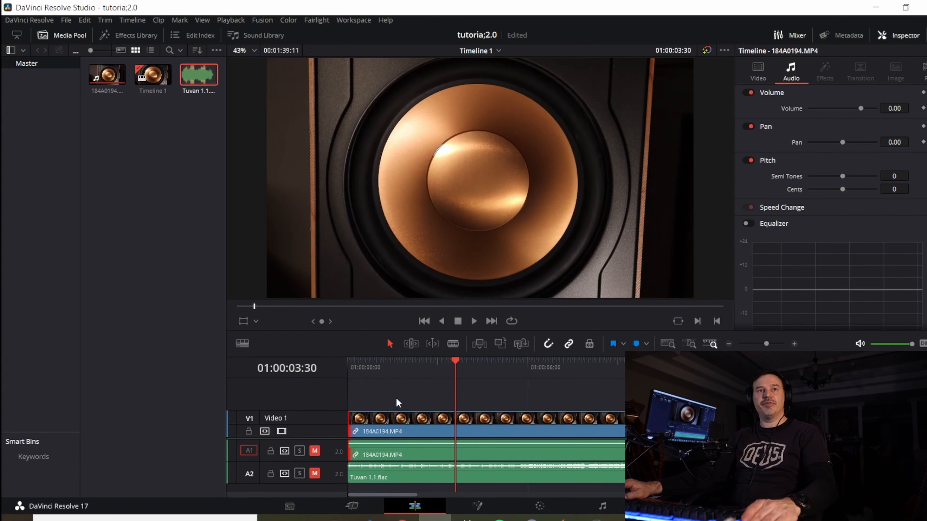
click(452, 344)
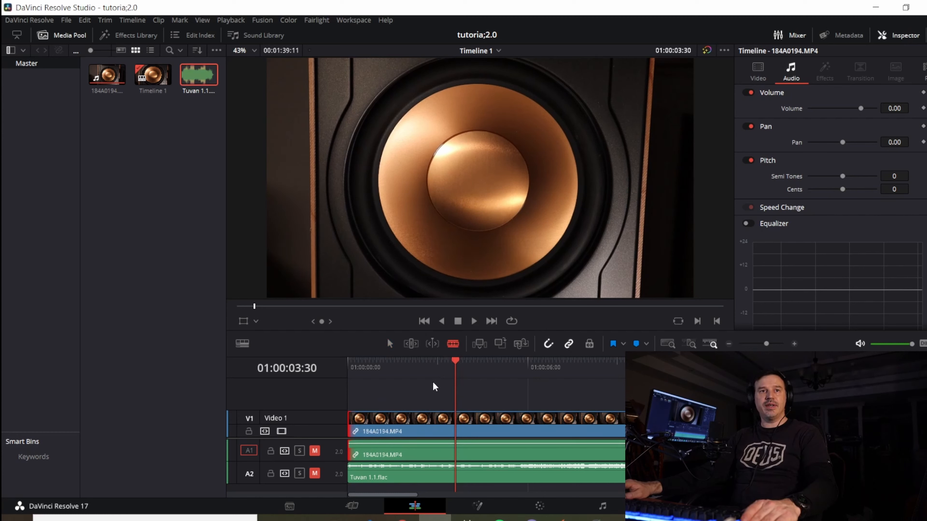
mouse_move(453, 357)
mouse_down()
mouse_move(465, 362)
mouse_move(416, 374)
mouse_move(450, 376)
mouse_up()
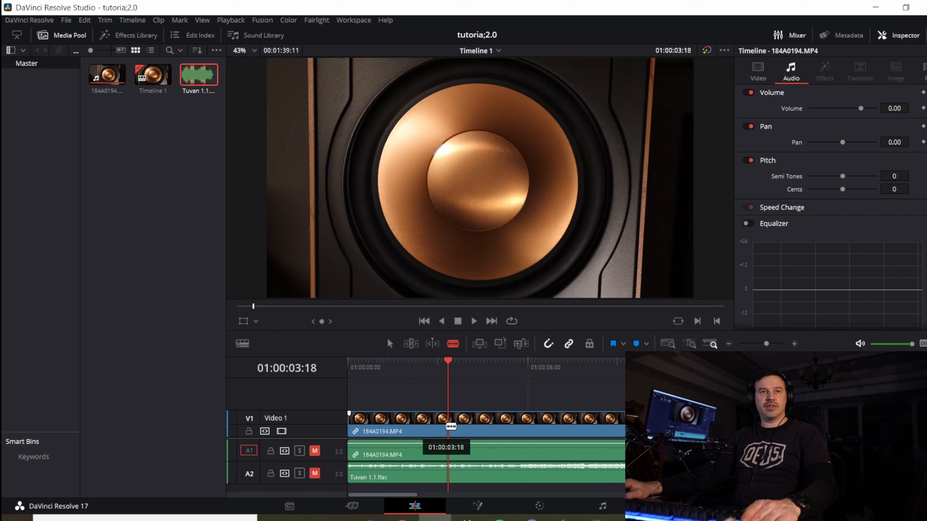
click(446, 426)
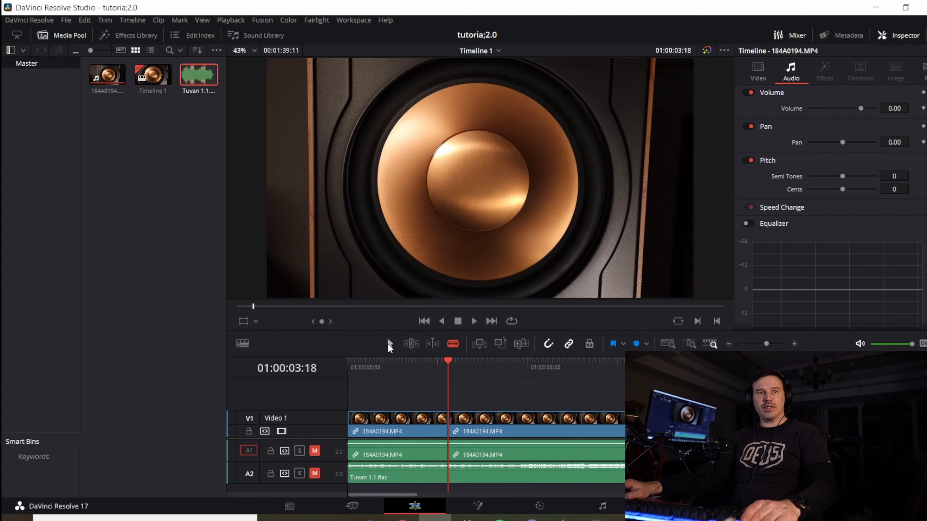
Cut the opening segment before 01:00:03:18 out of the video track without closing the gap
click(405, 427)
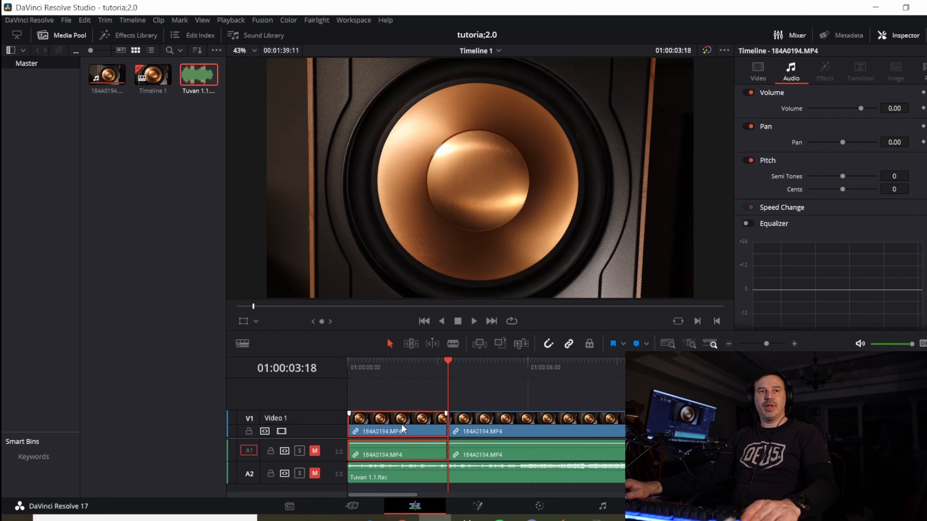
right_click(402, 425)
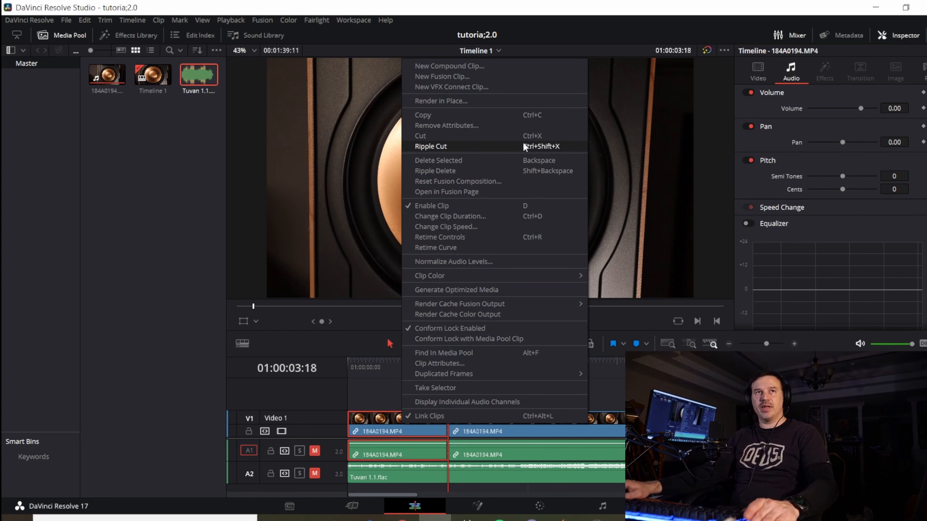
click(520, 136)
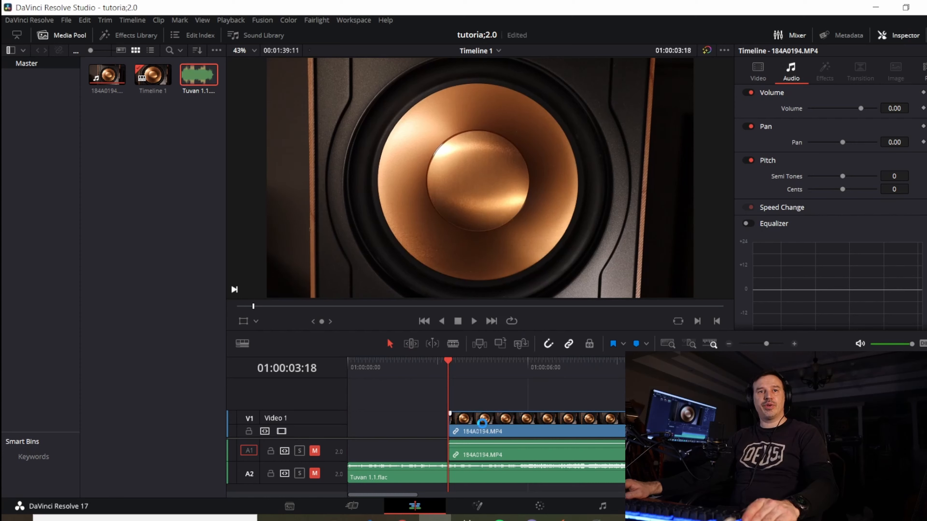
Move the trimmed 184A0194.MP4 clip to the start of the timeline and play it back from the beginning
drag(482, 423, 382, 425)
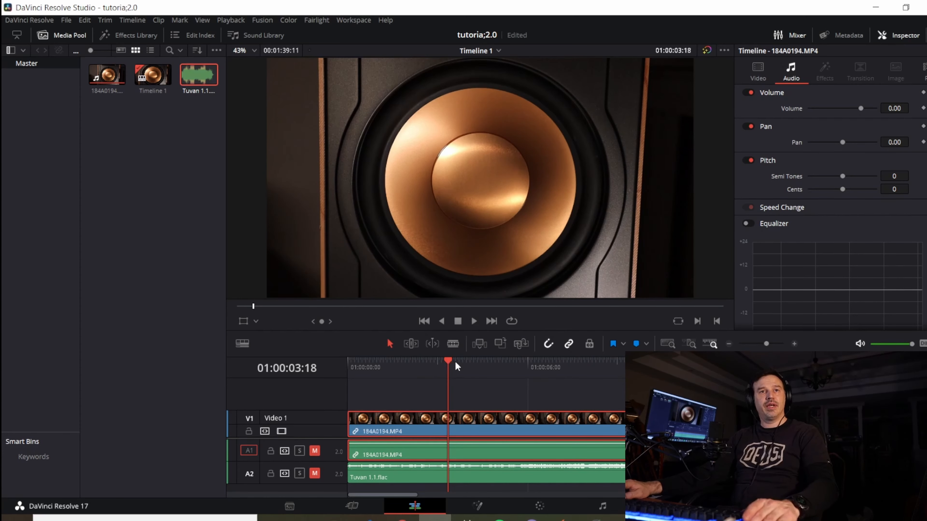
drag(455, 361, 314, 383)
click(471, 321)
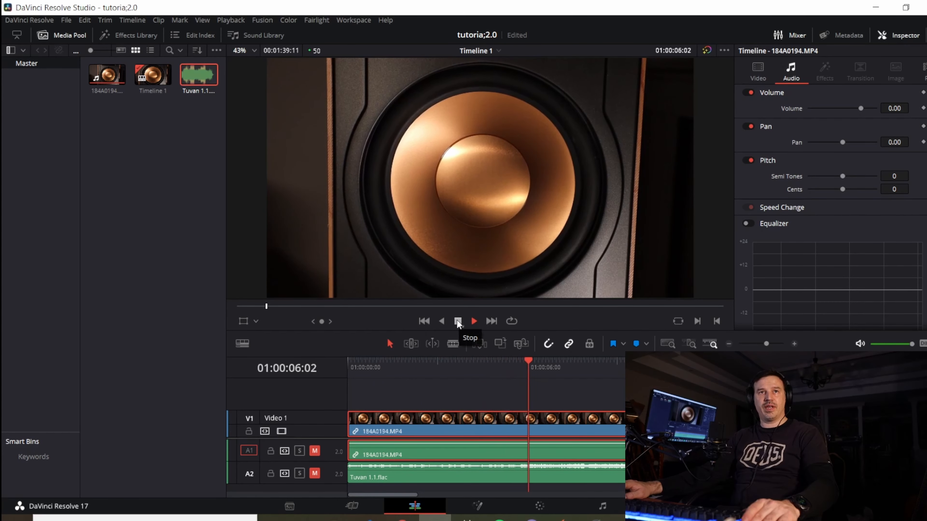
click(458, 321)
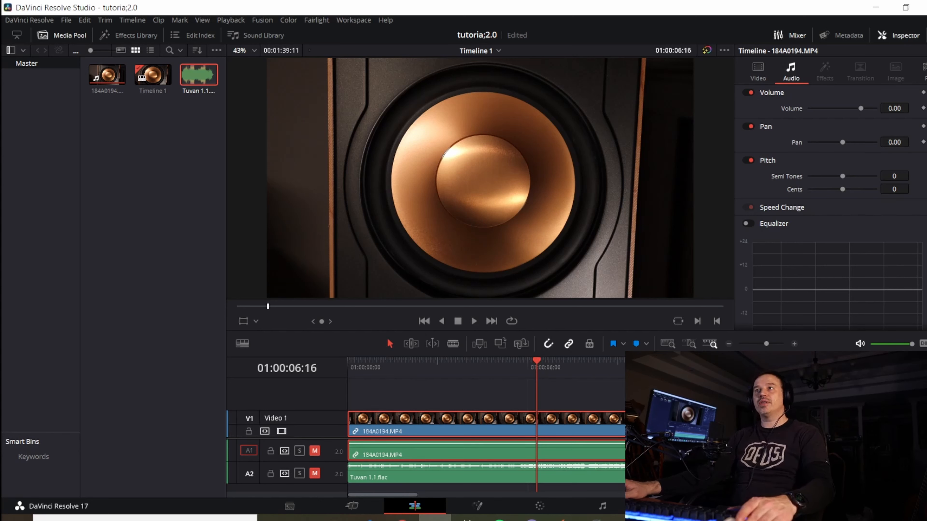
Import 184A0197.MP4 into the media pool and preview the turntable clip in the viewer
drag(604, 169, 132, 232)
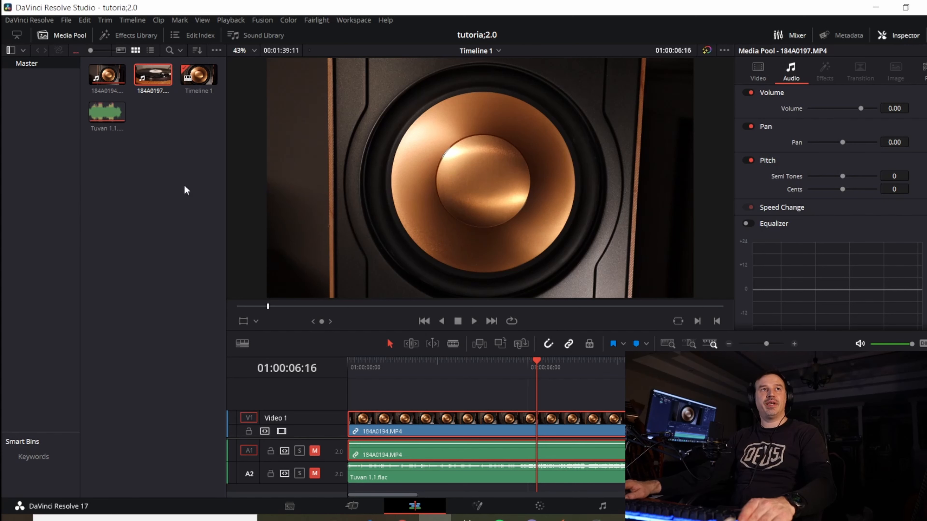
double_click(153, 76)
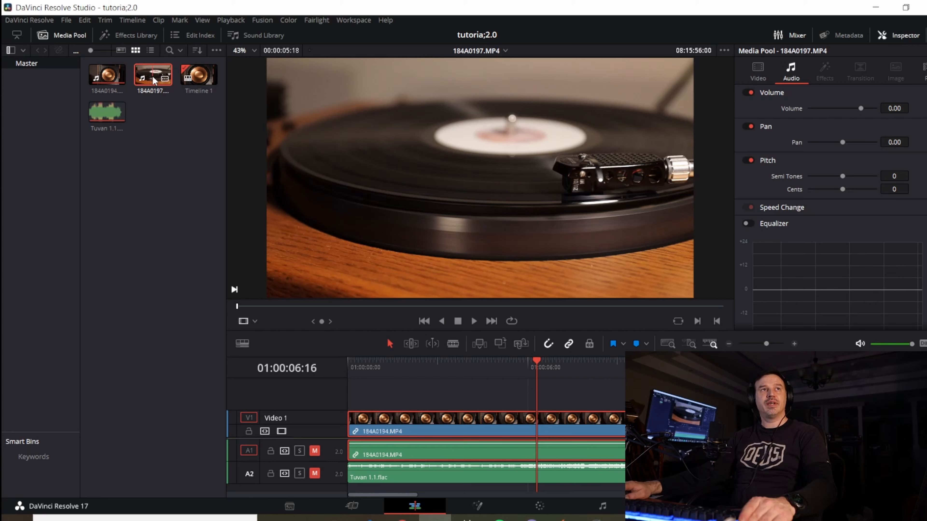
click(474, 319)
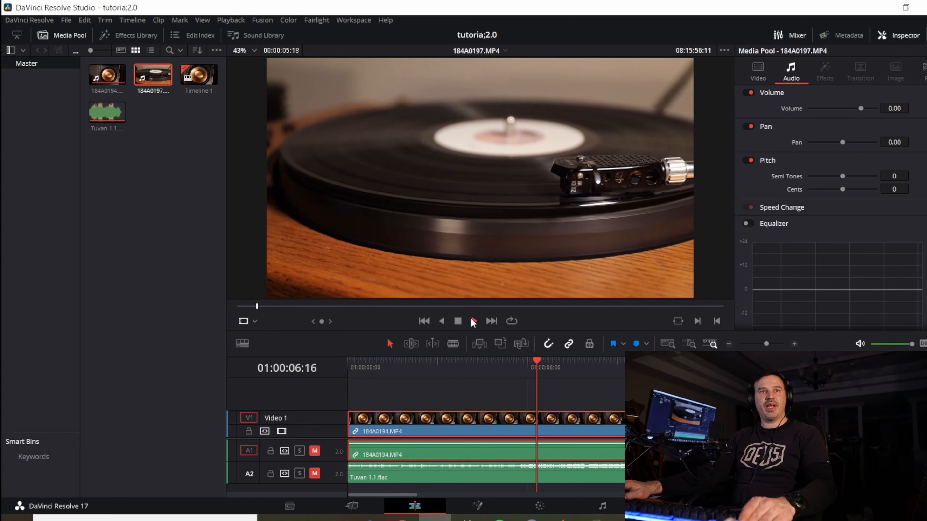
click(458, 322)
mouse_move(576, 250)
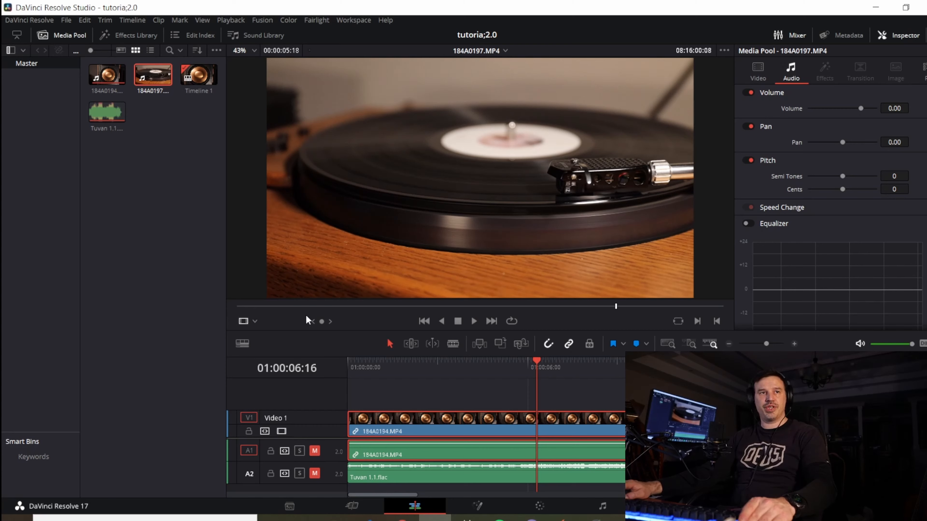
drag(347, 310, 234, 315)
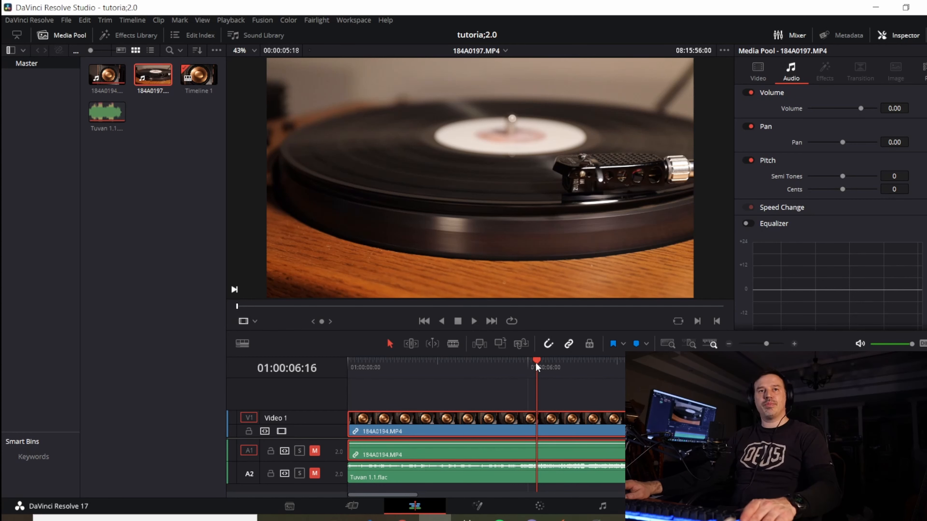
Unmute the music track A2 and play the timeline from 01:00:02:21 to listen for the beat
drag(535, 361, 420, 367)
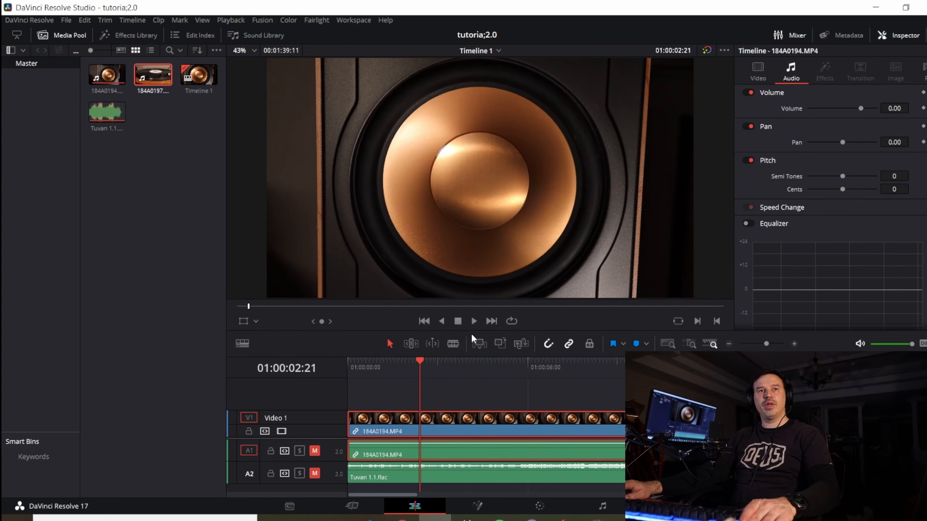
click(474, 321)
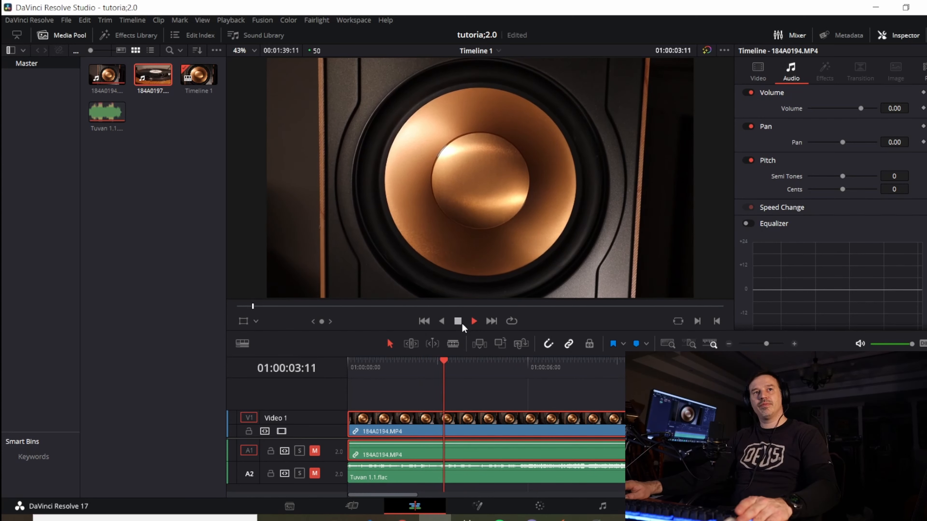
click(314, 475)
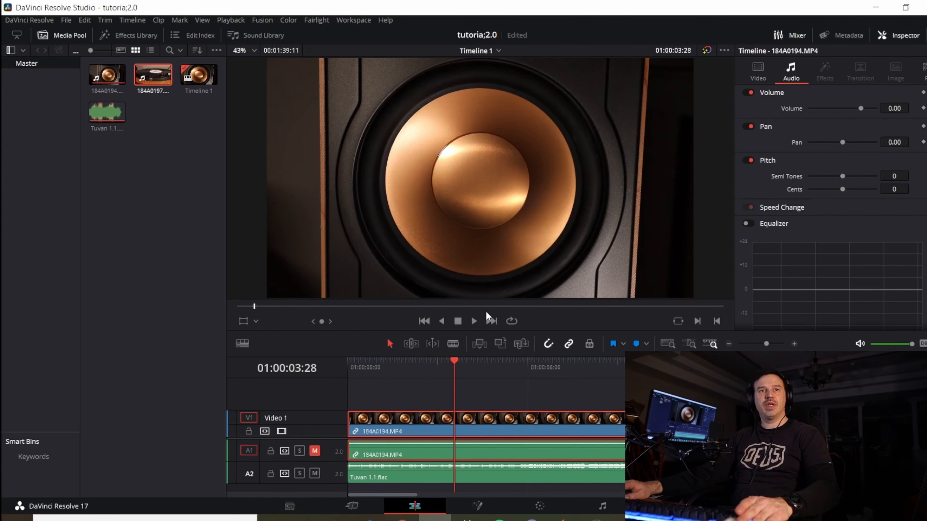
click(473, 322)
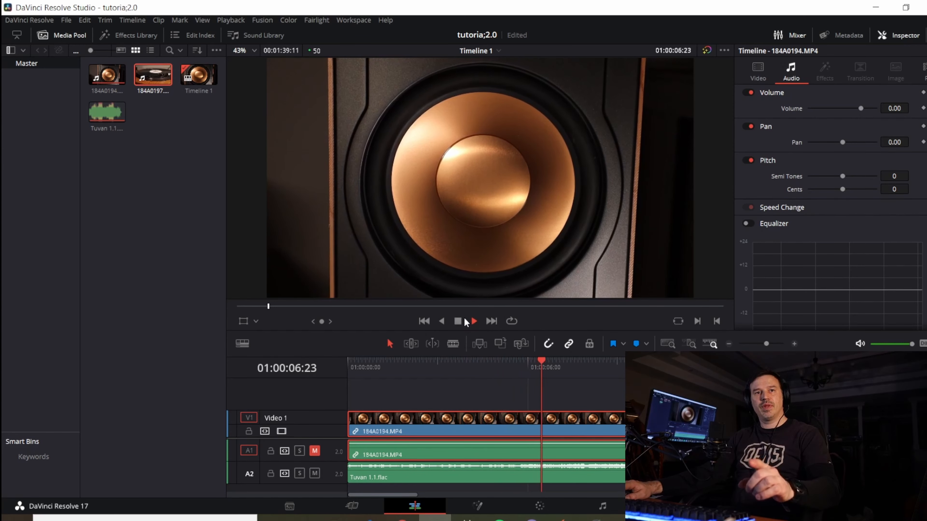
click(461, 321)
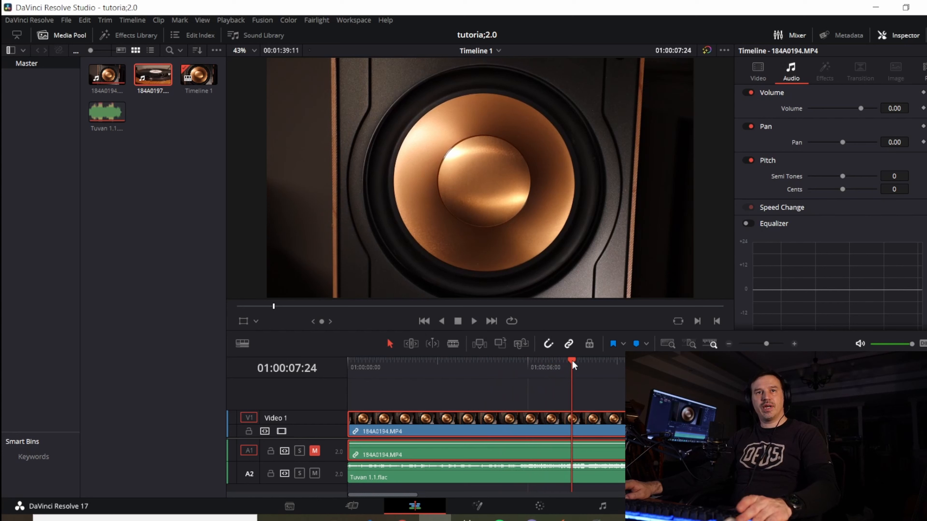
Scrub back through the music to find the beat and set the playhead at 01:00:05:35, with track A2 unmuted
drag(573, 360, 549, 359)
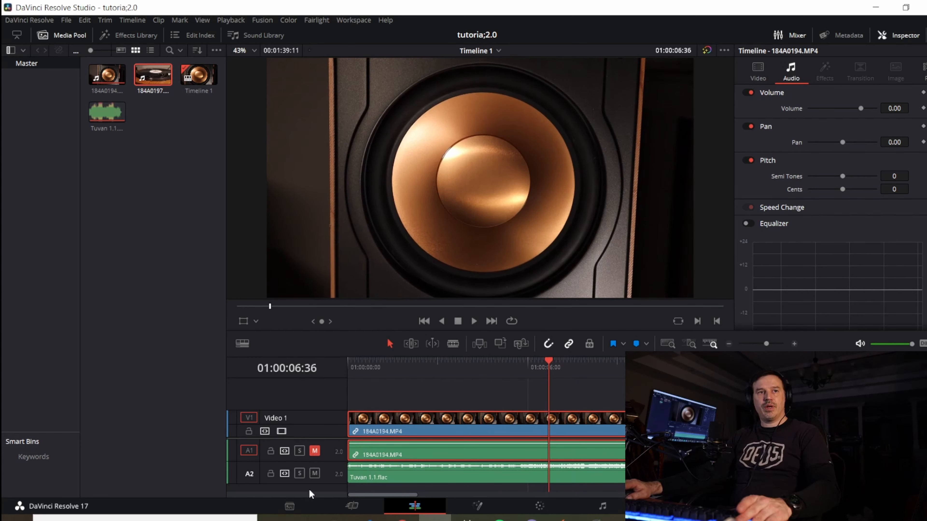
click(314, 473)
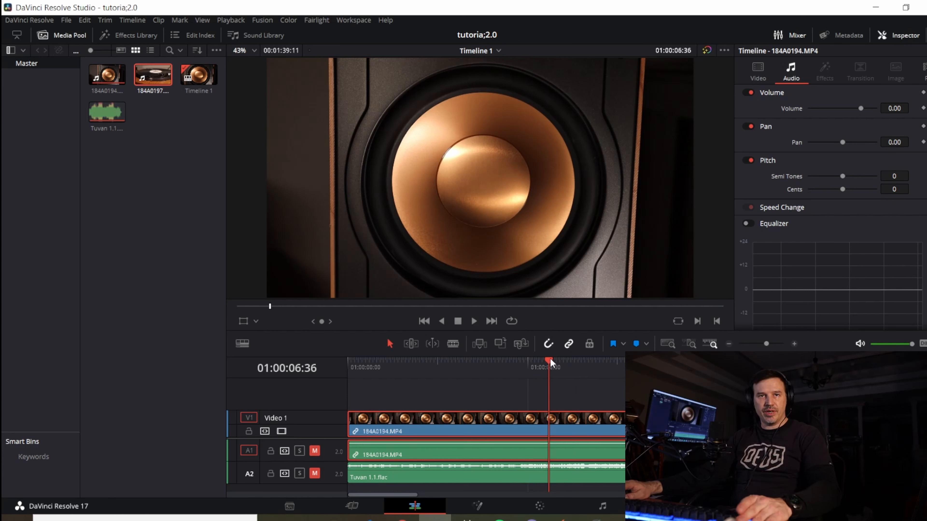
drag(548, 361, 517, 387)
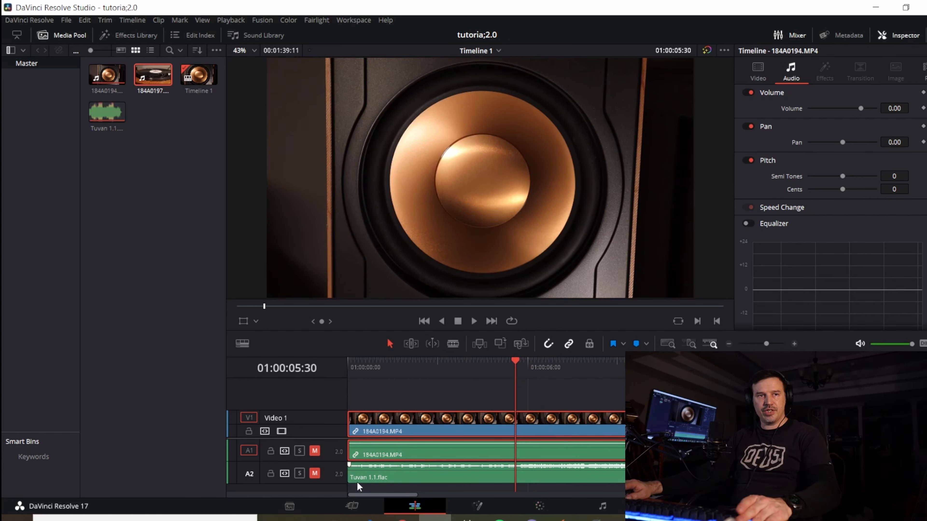
click(312, 474)
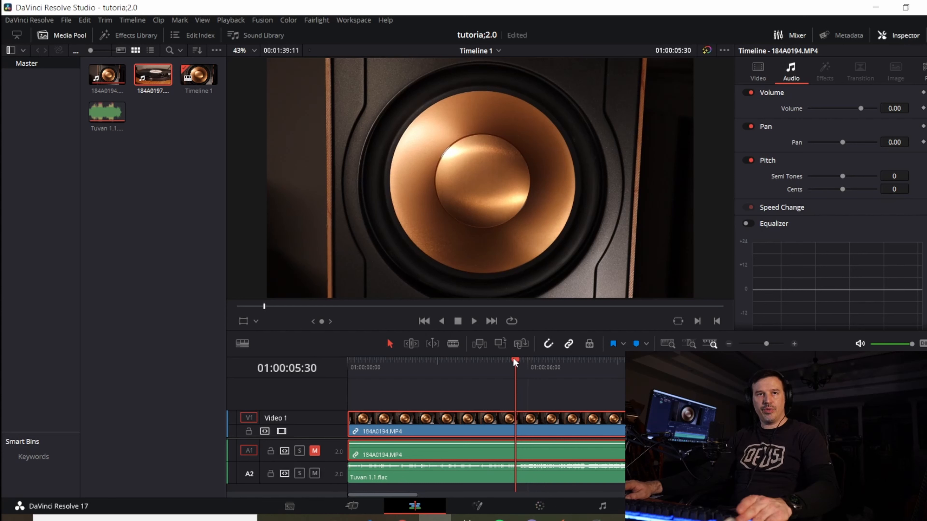
mouse_move(514, 362)
mouse_down()
mouse_move(489, 363)
mouse_move(519, 368)
mouse_up()
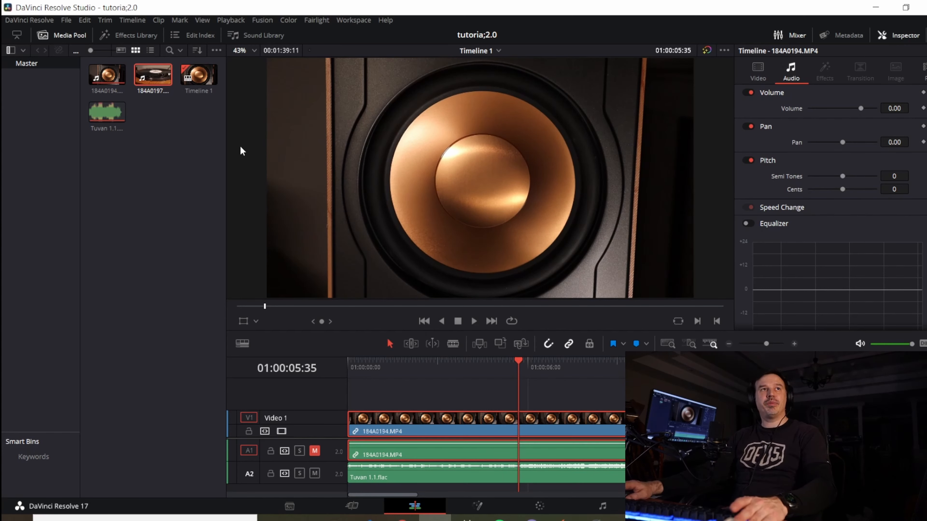
Place 184A0197.MP4 above the speaker clip on Video 2 at 01:00:05:35 and trim its start to 01:00:06:34
drag(163, 76, 520, 387)
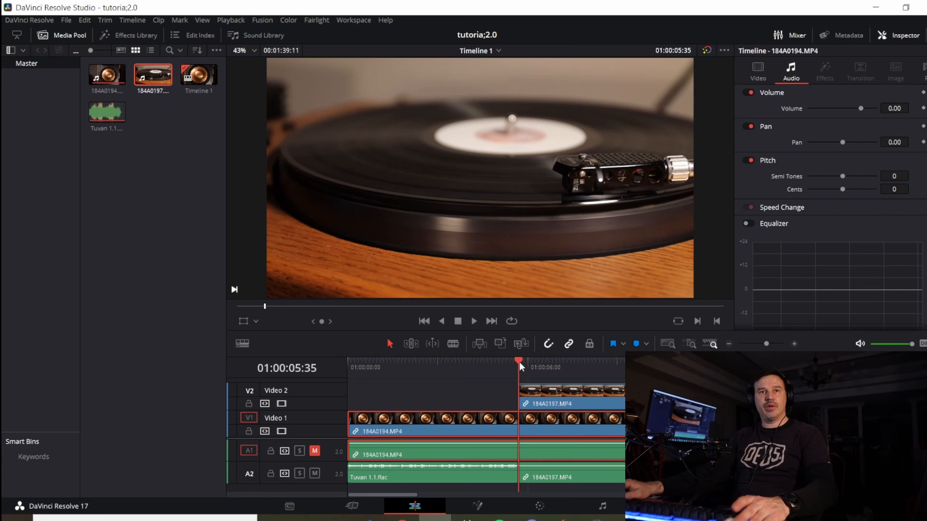
drag(520, 360, 550, 393)
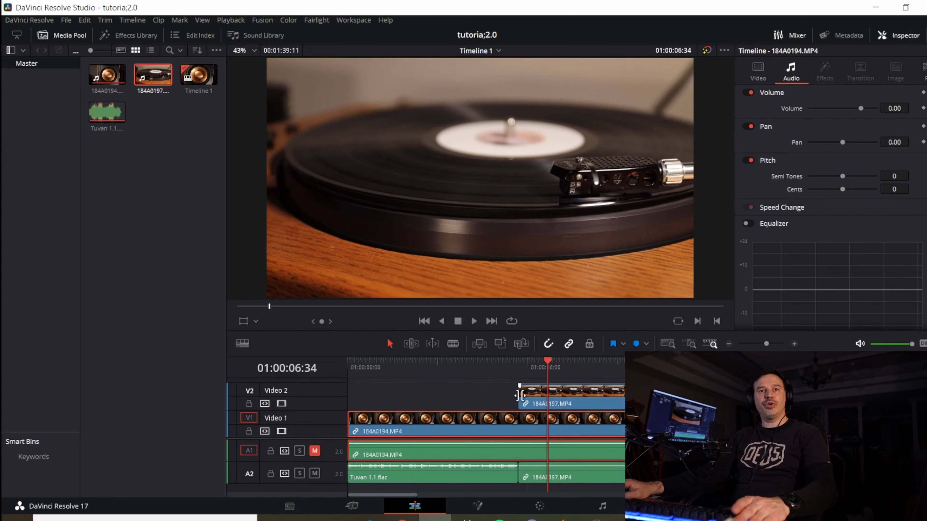
drag(522, 395, 549, 394)
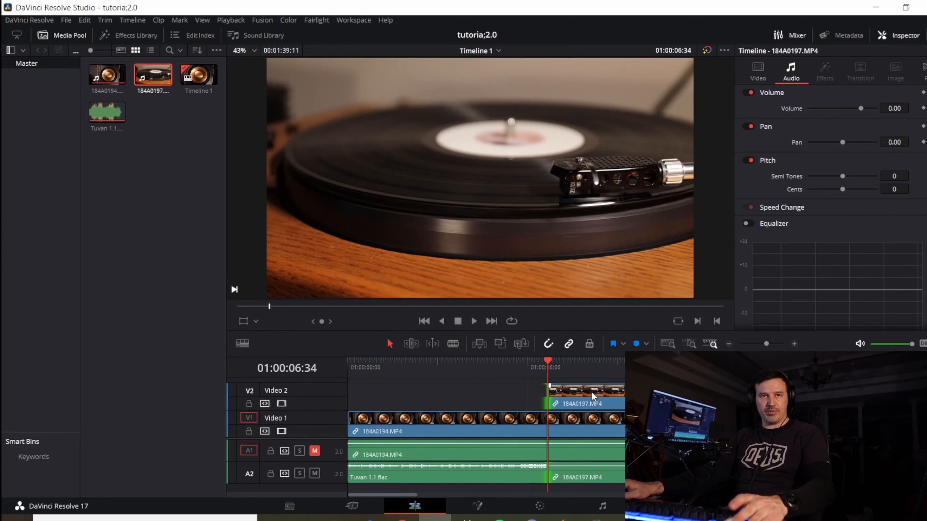
Move the 184A0197.MP4 clip to Video 3 and its audio to track A3, clear of the Tuvan 1.1.flac music
mouse_move(595, 394)
mouse_down()
mouse_move(553, 396)
mouse_move(598, 394)
mouse_up()
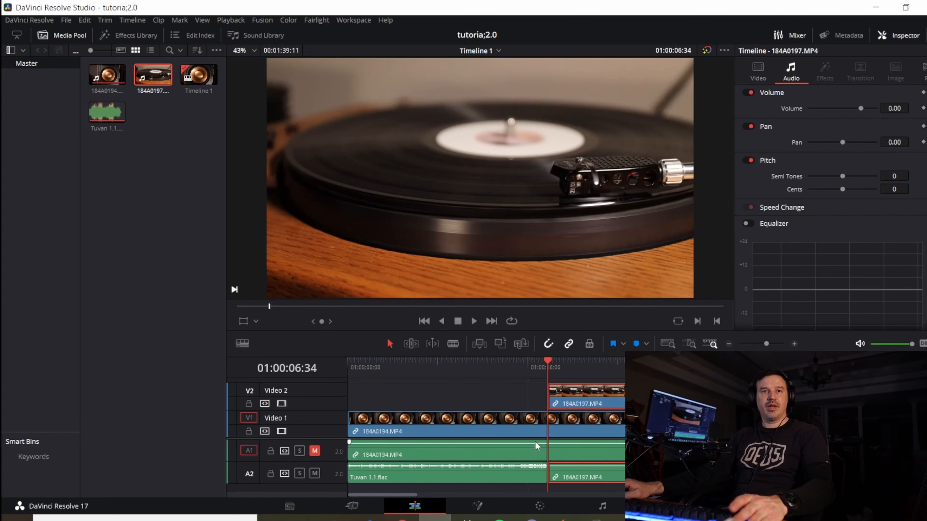
drag(585, 477, 588, 490)
drag(547, 460, 621, 461)
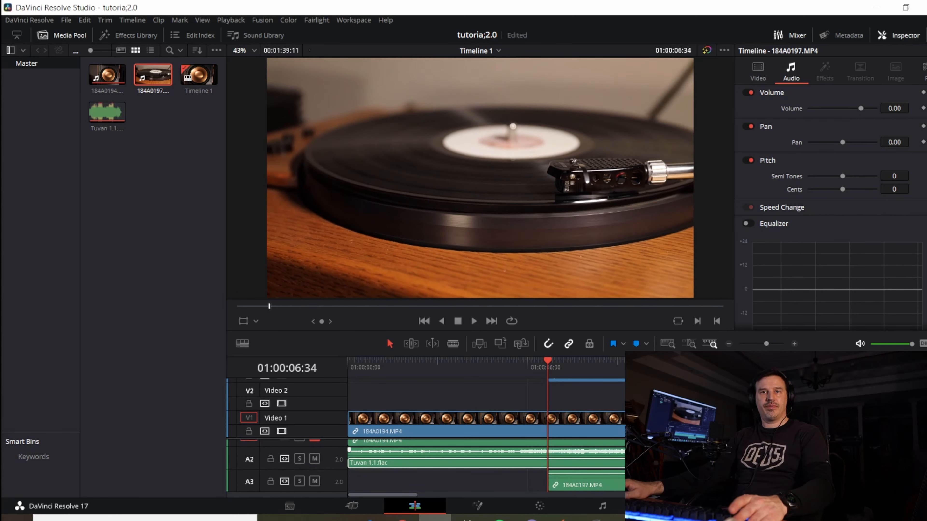
scroll(495, 408, up, 2)
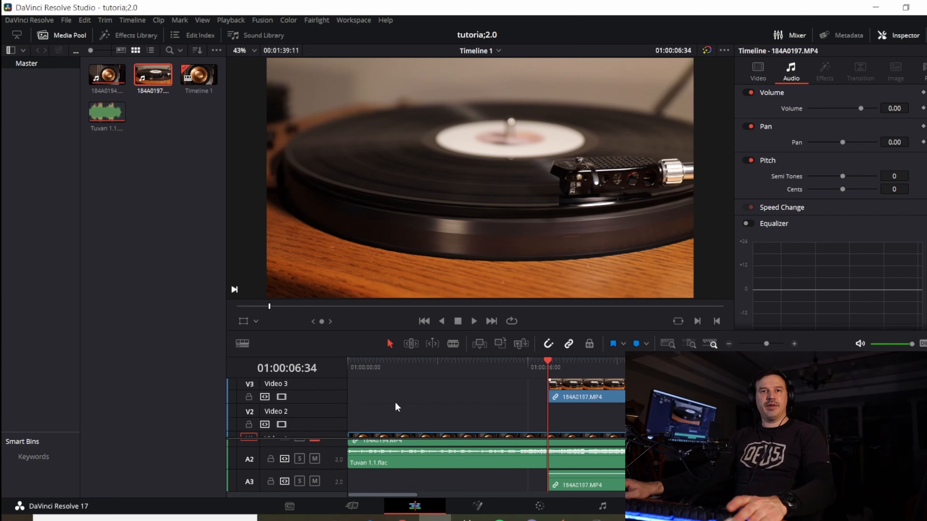
Shift 184A0197.MP4 earlier to start at about 01:00:05:30 and play the cut against the music beat
drag(574, 392, 541, 395)
click(482, 368)
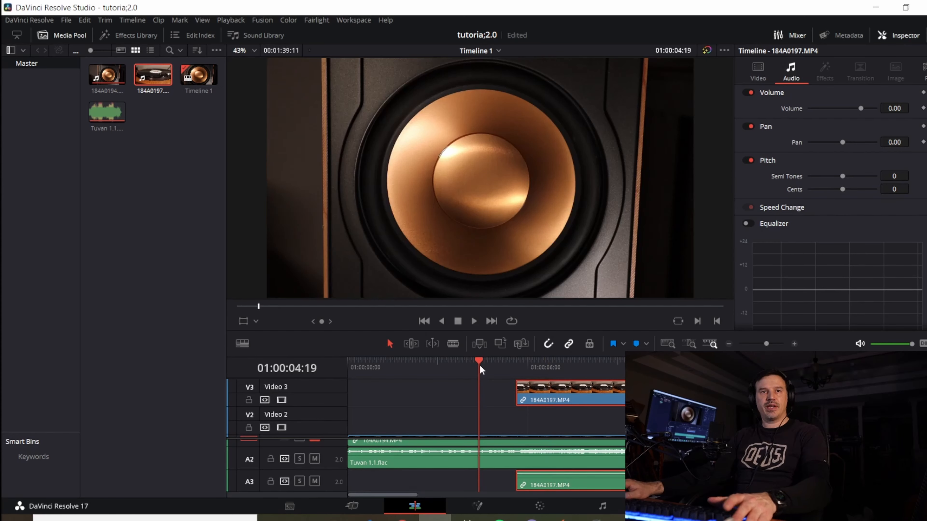
key(space)
key(space)
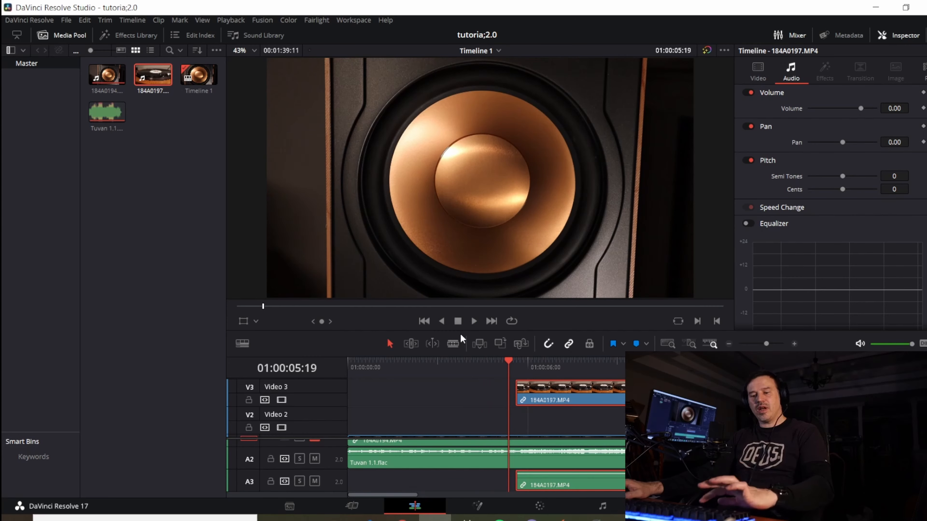
key(space)
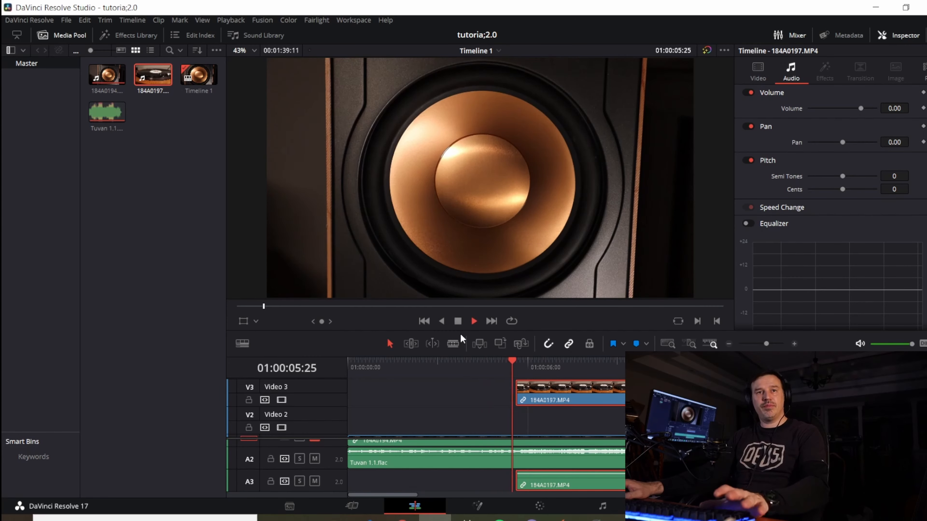
key(space)
key(space)
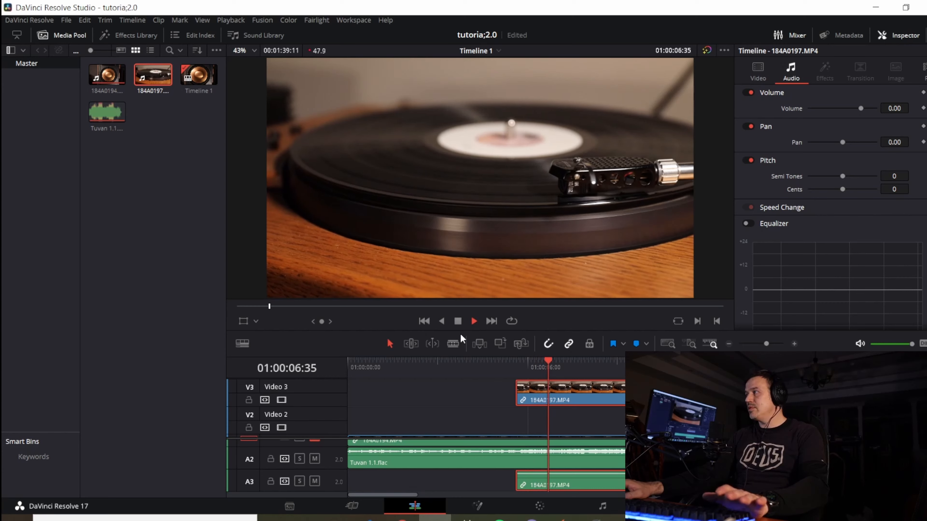
key(space)
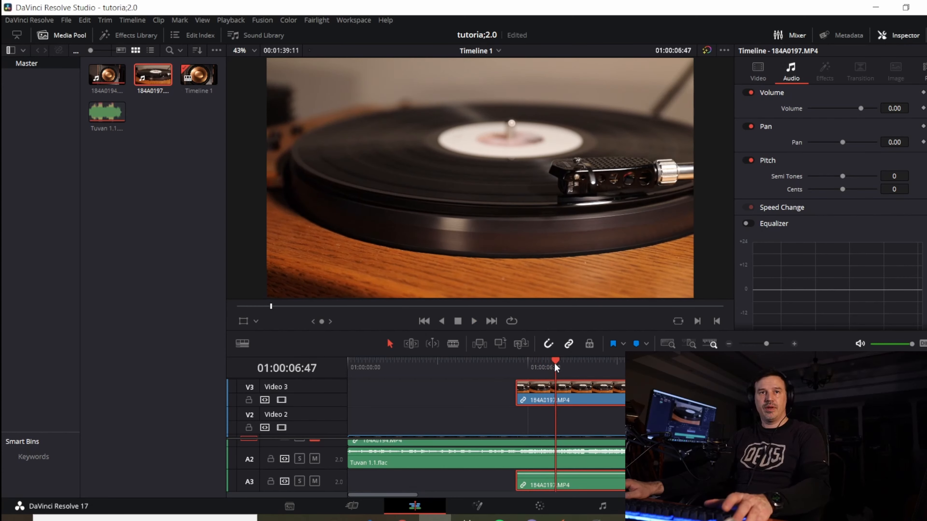
drag(556, 367, 483, 372)
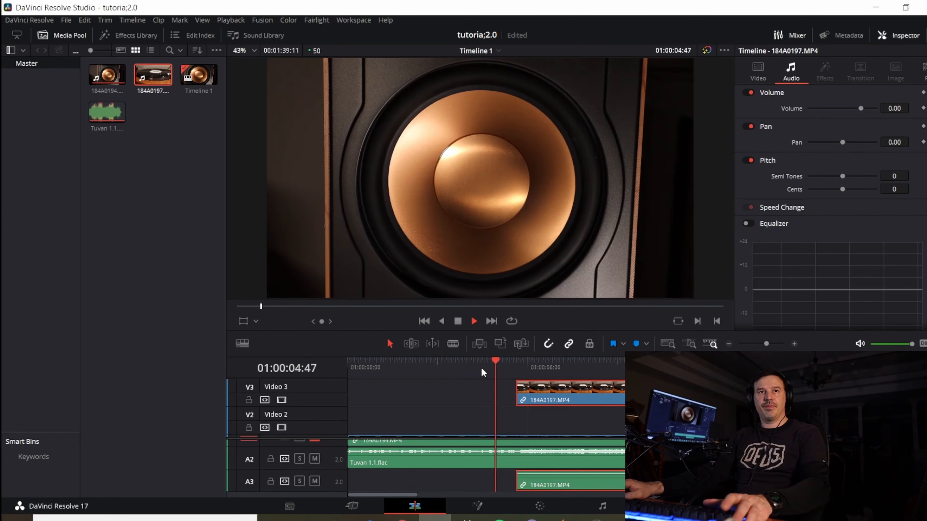
key(space)
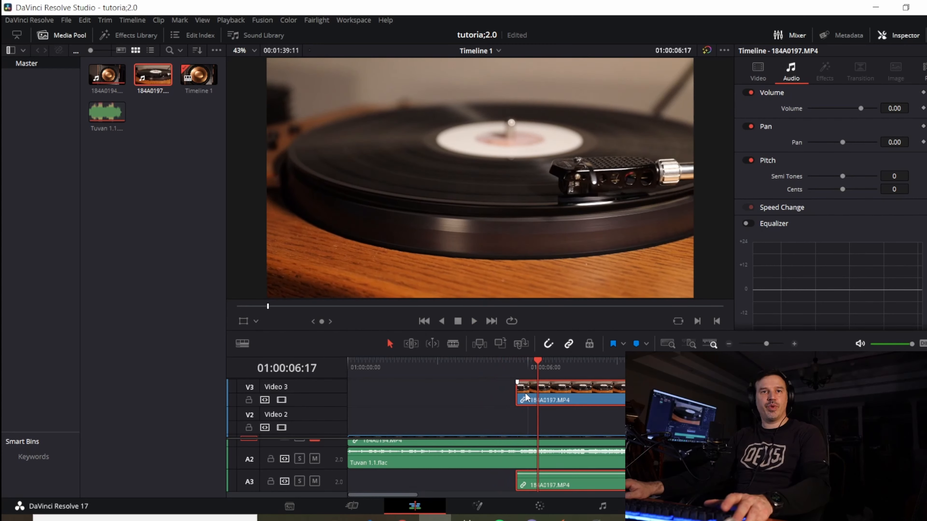
Nudge 184A0197.MP4 slightly earlier to about 01:00:05:22, replay the transition and return the playhead to 01:00:04:33
drag(526, 394, 522, 391)
click(473, 367)
key(space)
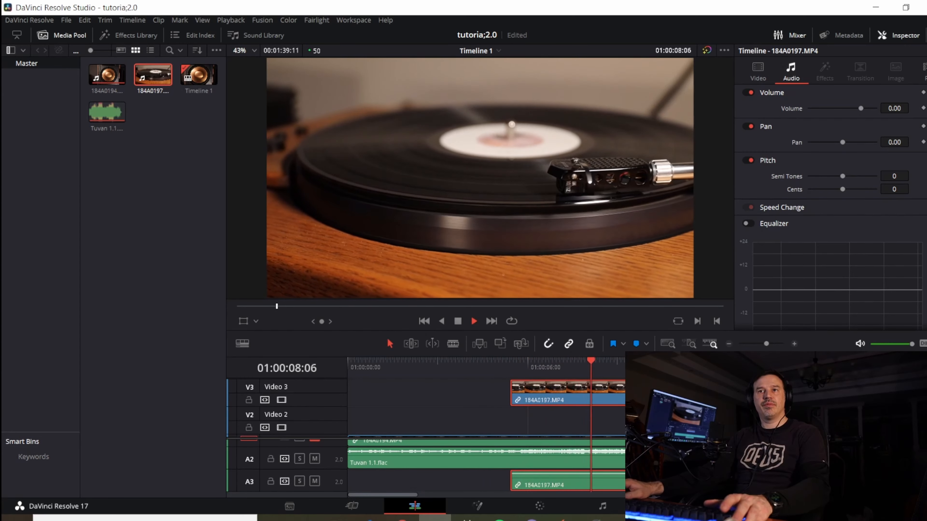
key(space)
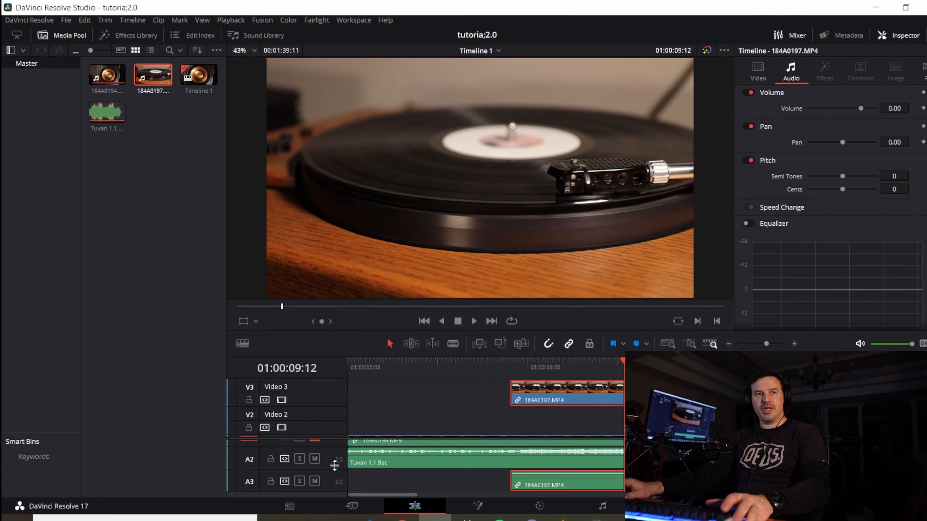
scroll(317, 467, up, 1)
scroll(257, 479, down, 1)
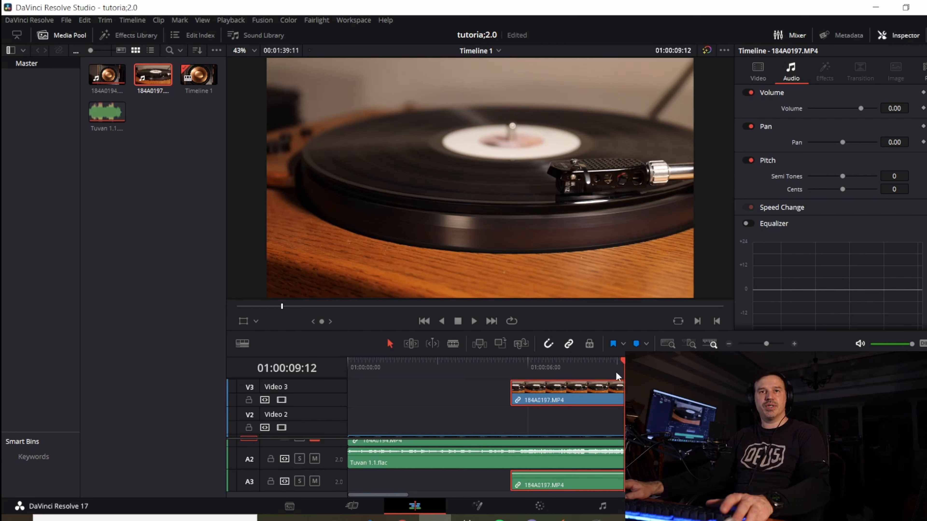
drag(623, 363, 489, 377)
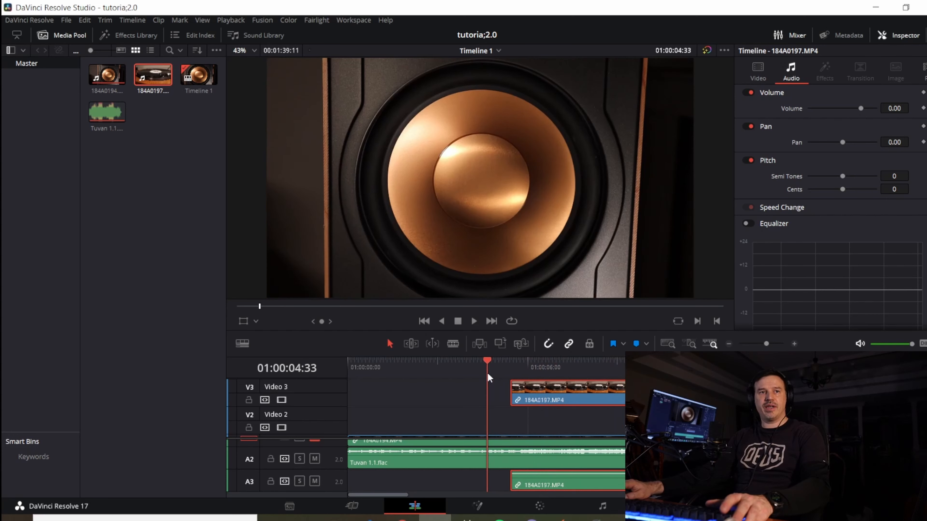
Turn off linked selection, enlarge the timeline area to show all tracks, and select only the 184A0197.MP4 video on Video 3
scroll(408, 420, down, 1)
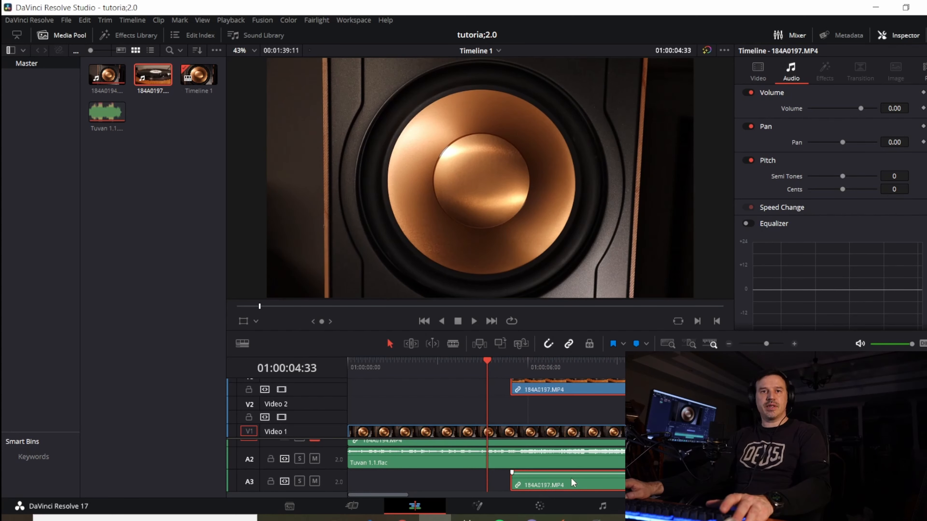
key(ctrl+shift+a)
click(594, 484)
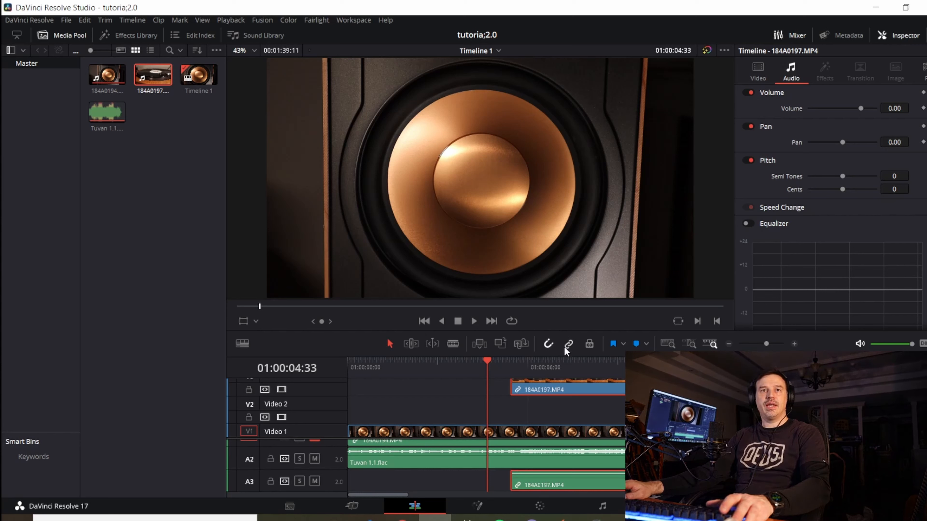
click(591, 393)
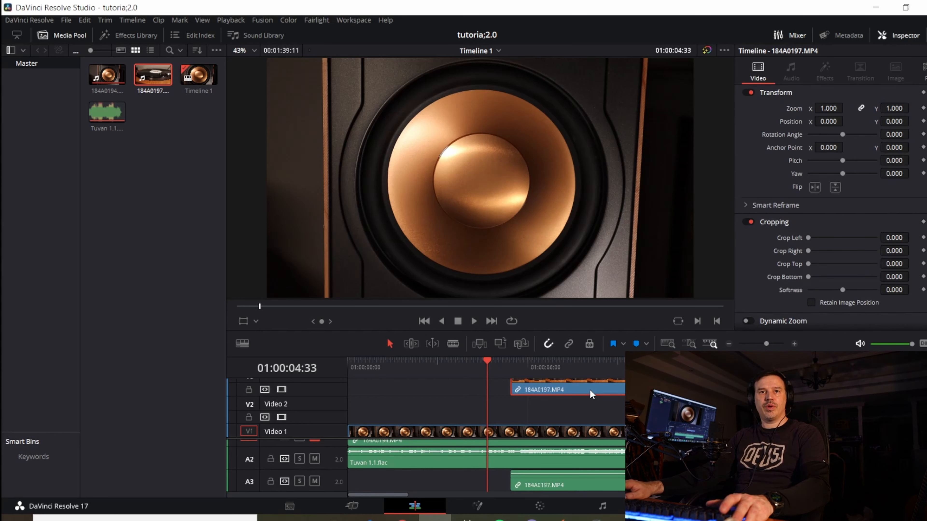
click(654, 411)
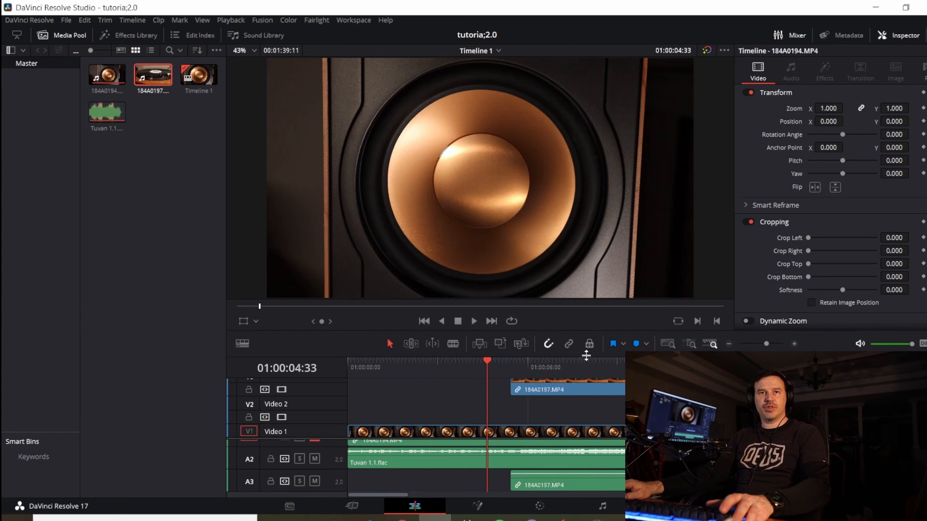
drag(584, 355, 571, 278)
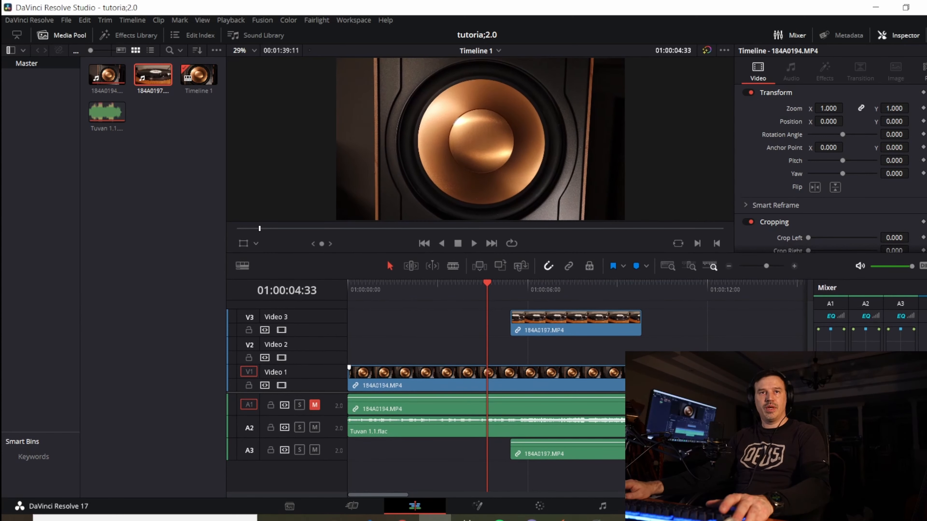
click(601, 337)
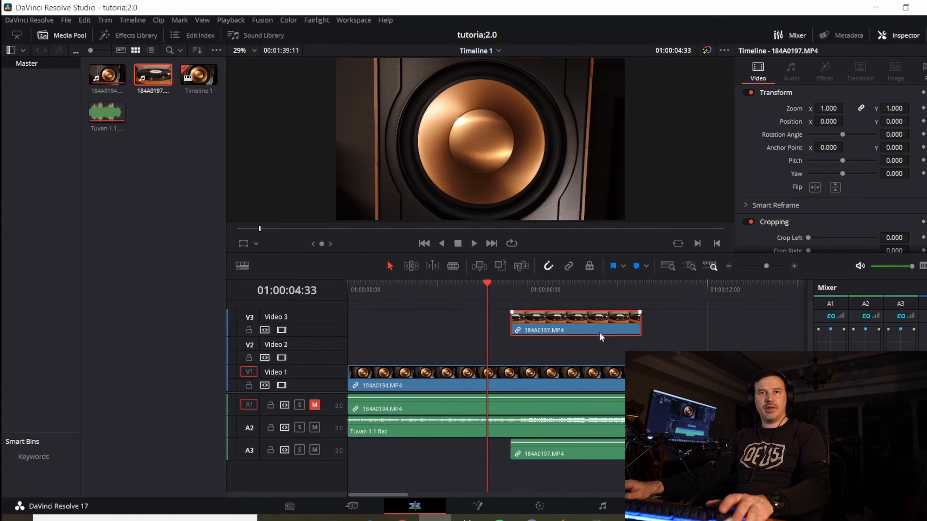
Turn on linked selection, select 184A0197.MP4 together with its A3 audio, and turn linked selection off again
click(569, 266)
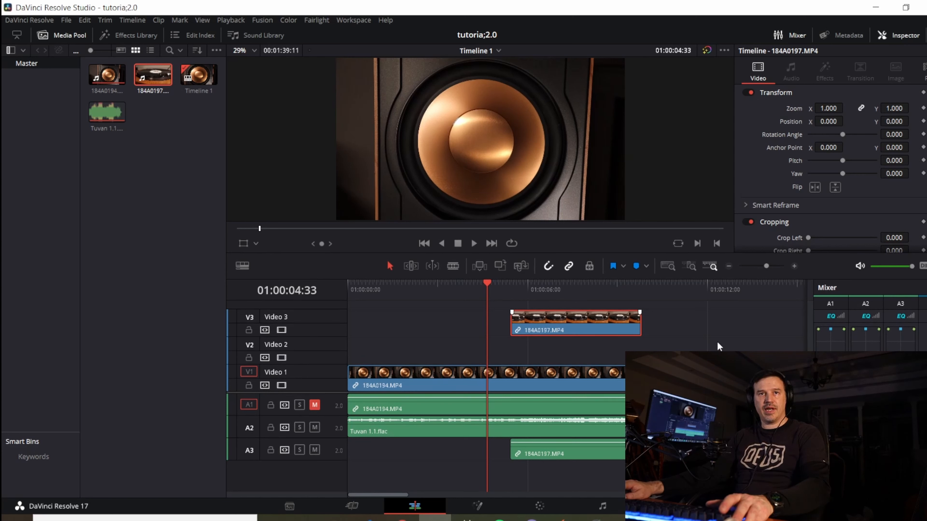
click(629, 331)
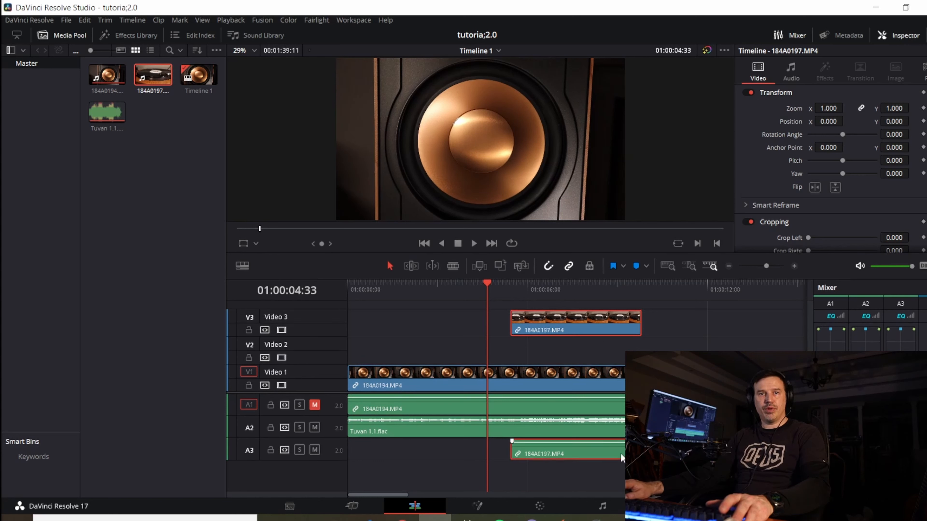
click(569, 267)
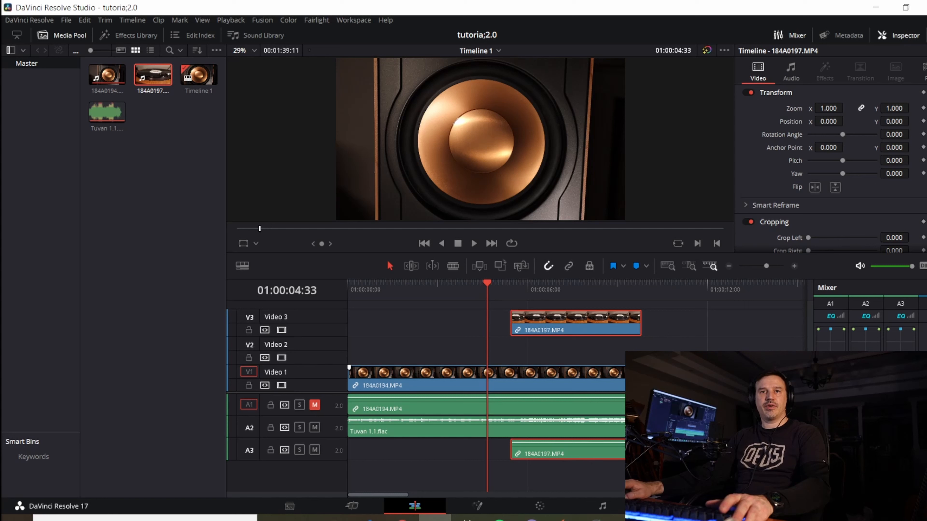
click(668, 466)
Delete only the 184A0197.MP4 audio from track A3 and save the project
click(596, 456)
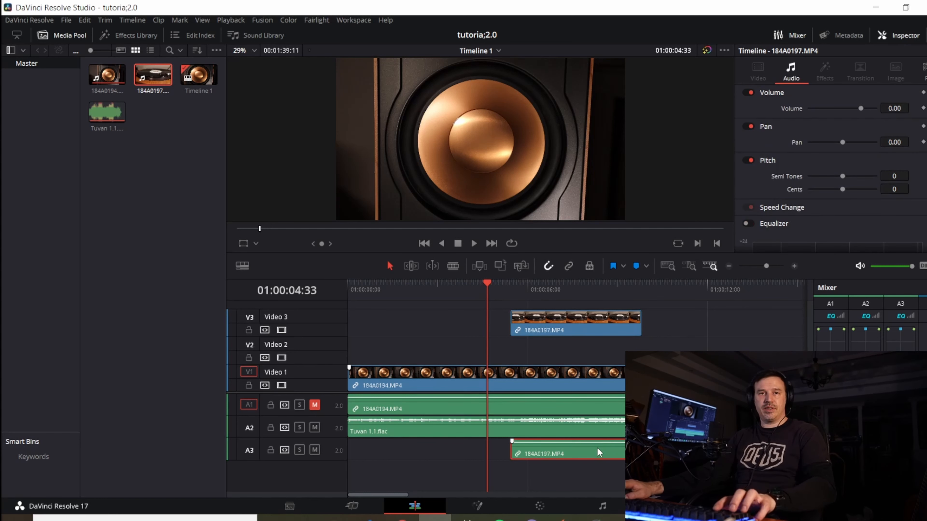
right_click(600, 448)
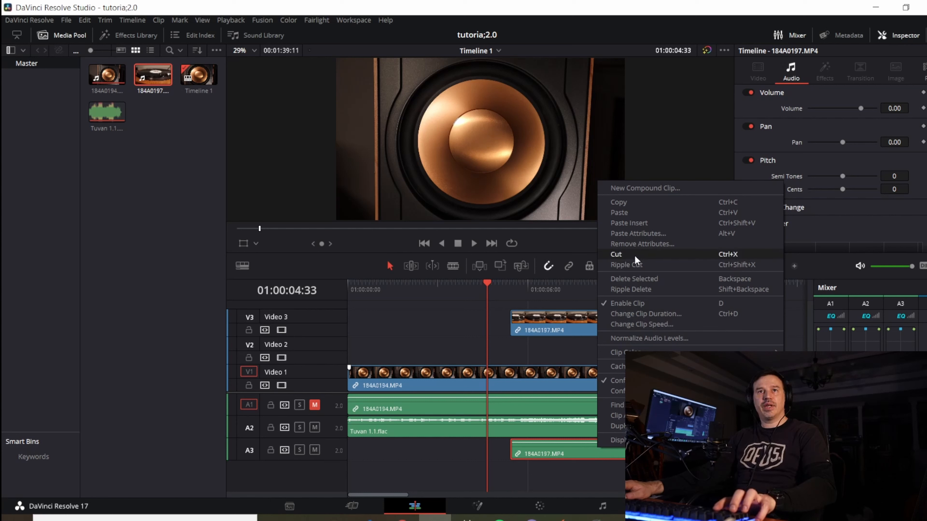
click(544, 453)
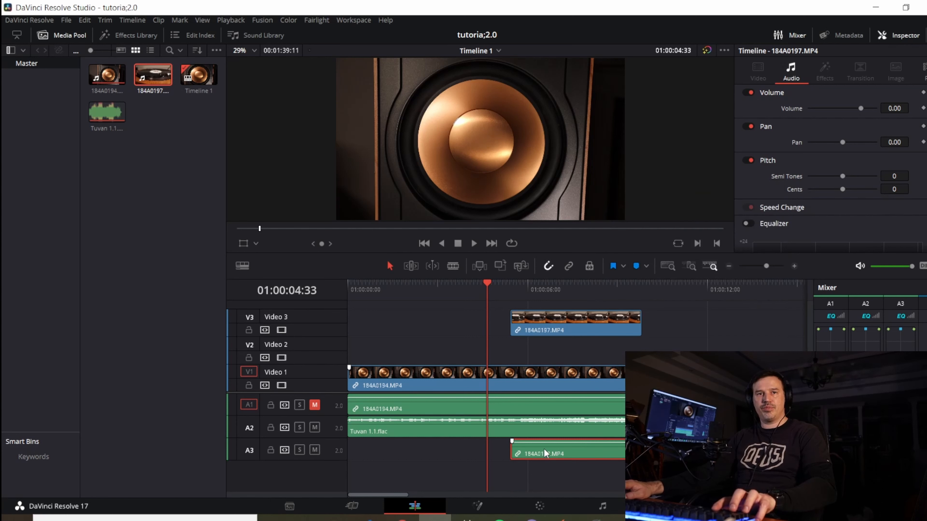
key(Delete)
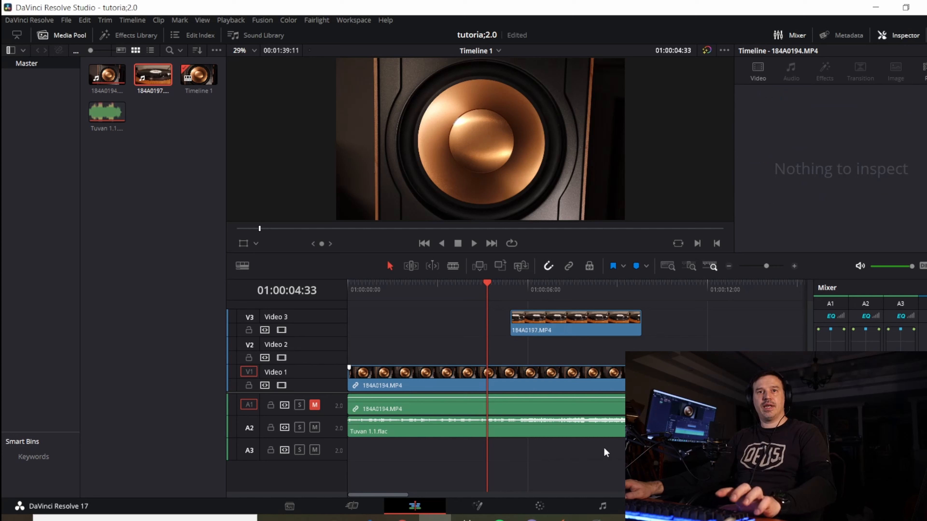
key(ctrl+s)
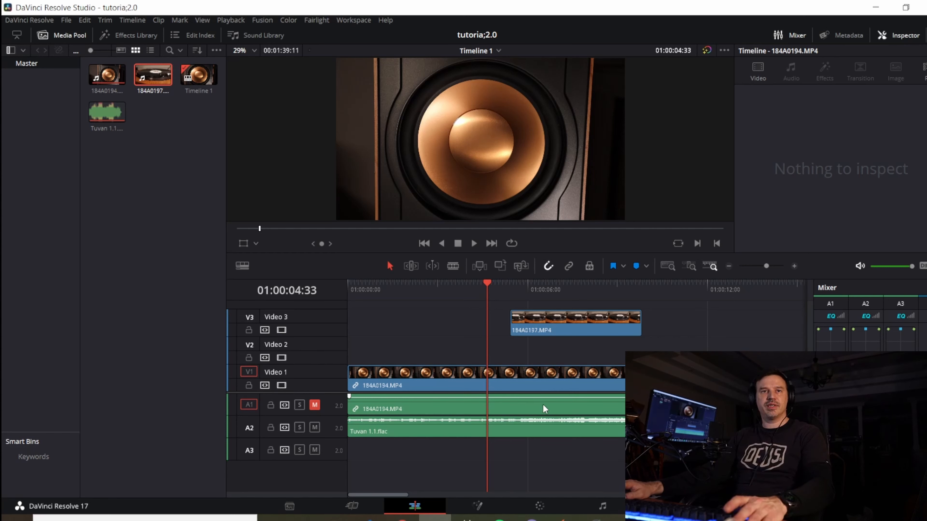
Compare selecting the 184A0194.MP4 audio alone with selecting it linked to its video, and leave linked selection off
click(549, 409)
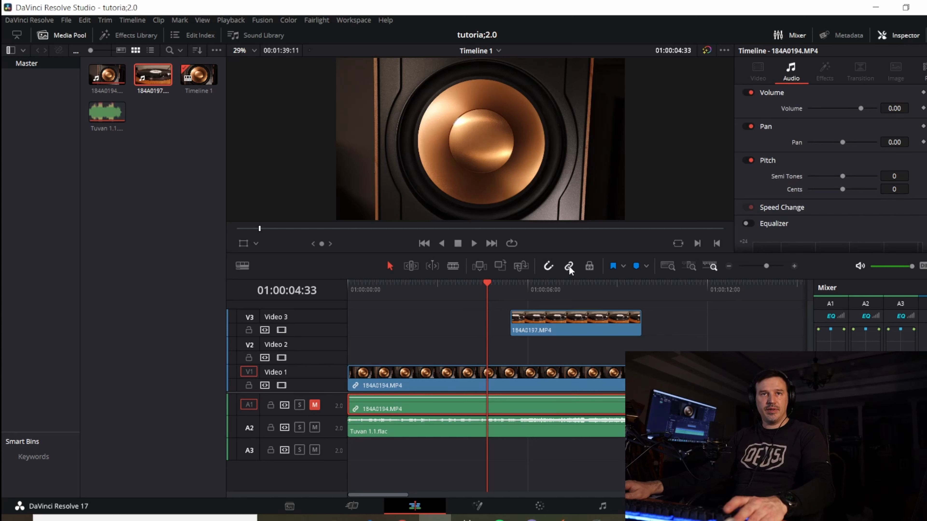
click(609, 352)
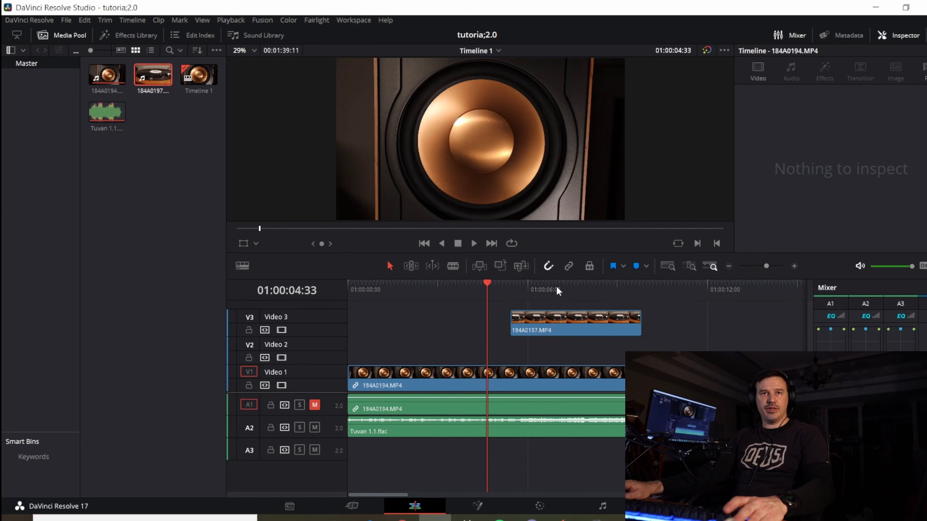
click(570, 266)
click(349, 368)
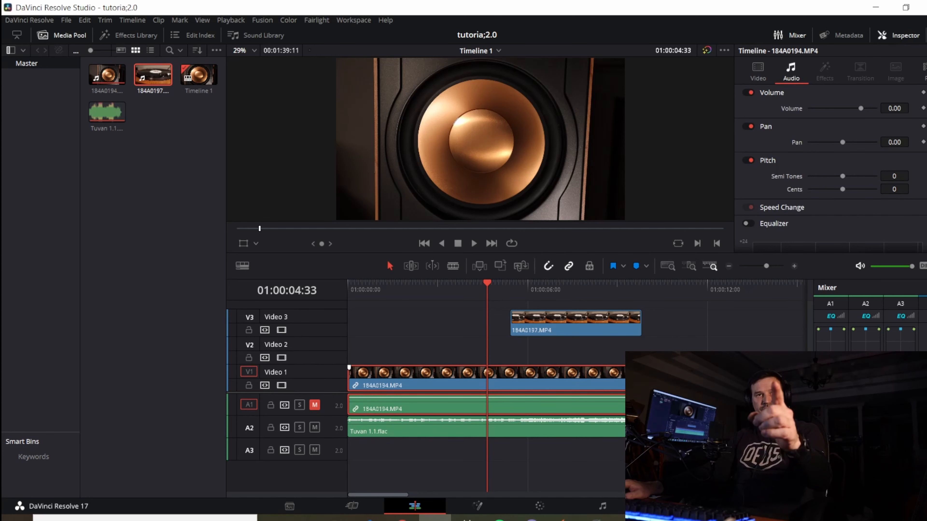
click(679, 335)
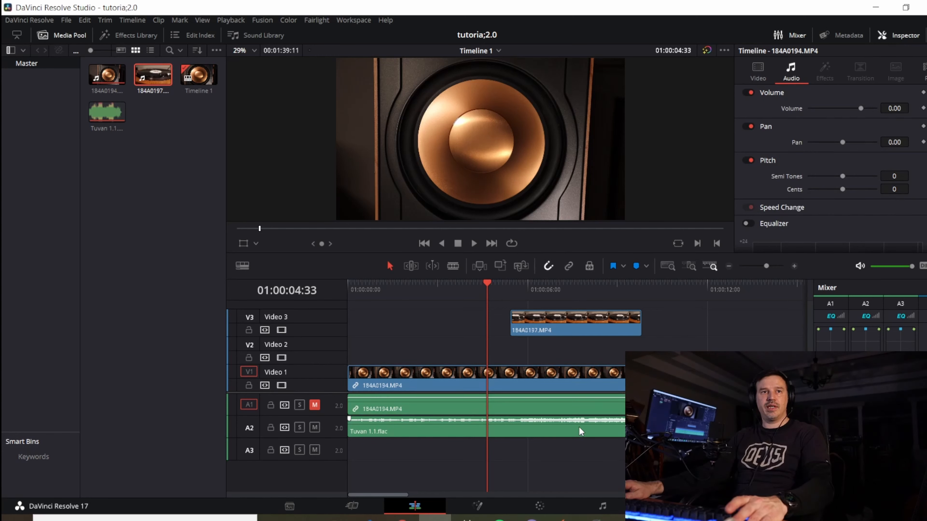
Delete only the 184A0194.MP4 audio from track A1 and save the project
click(596, 410)
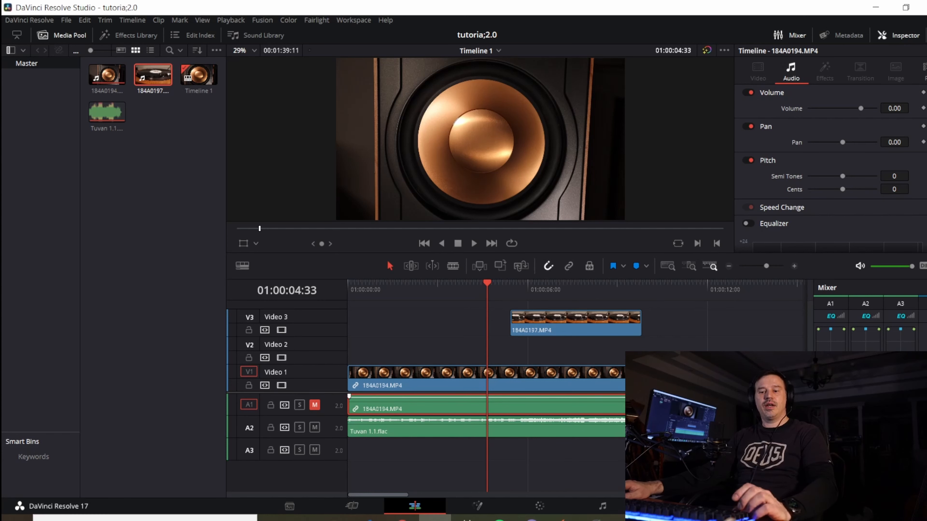
key(Delete)
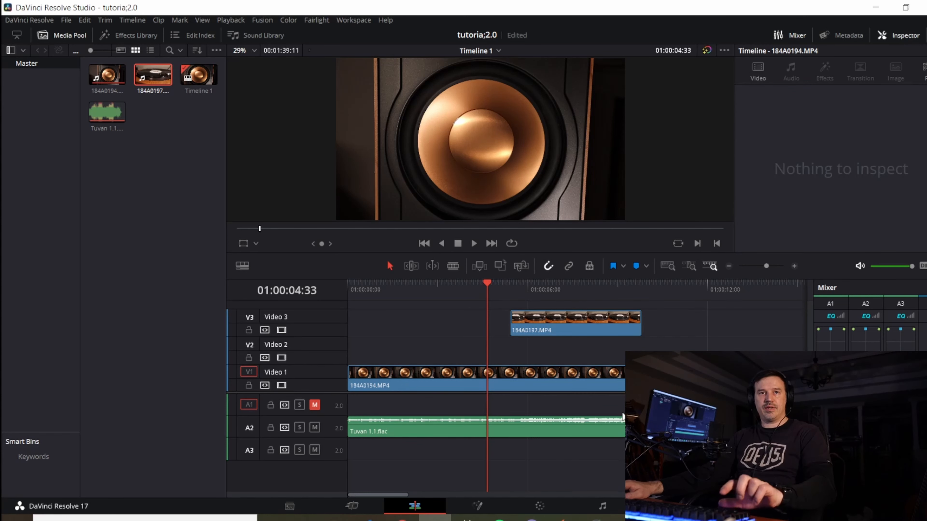
key(ctrl+s)
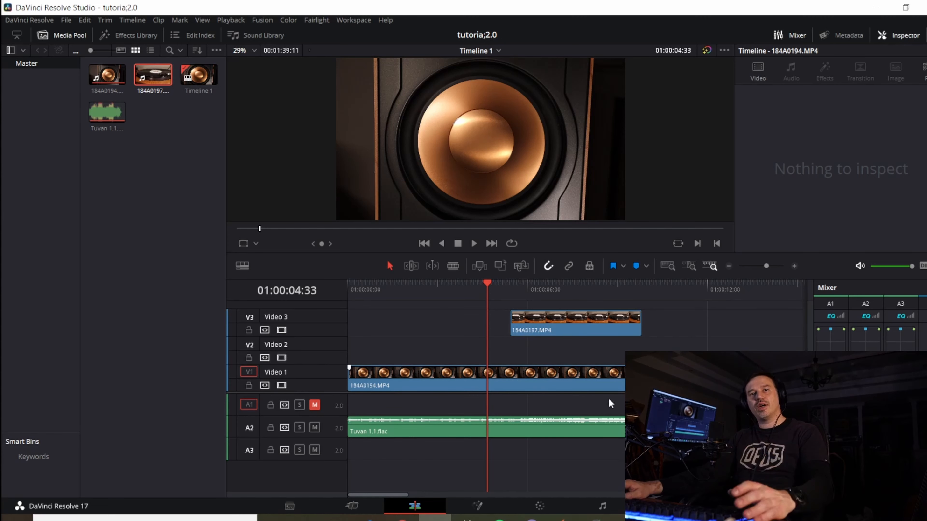
Try shifting 184A0197.MP4 slightly later on Video 3 and play the transition against the music
click(550, 328)
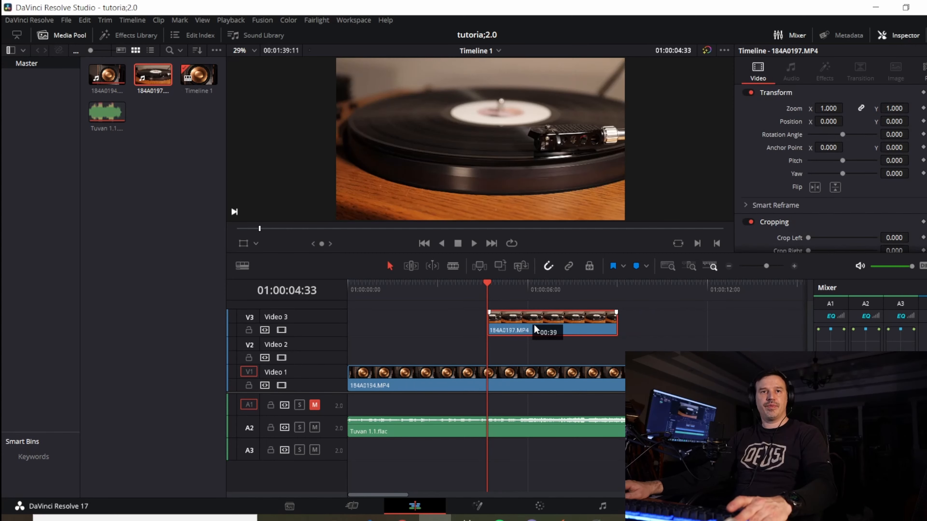
drag(550, 330, 552, 330)
click(475, 242)
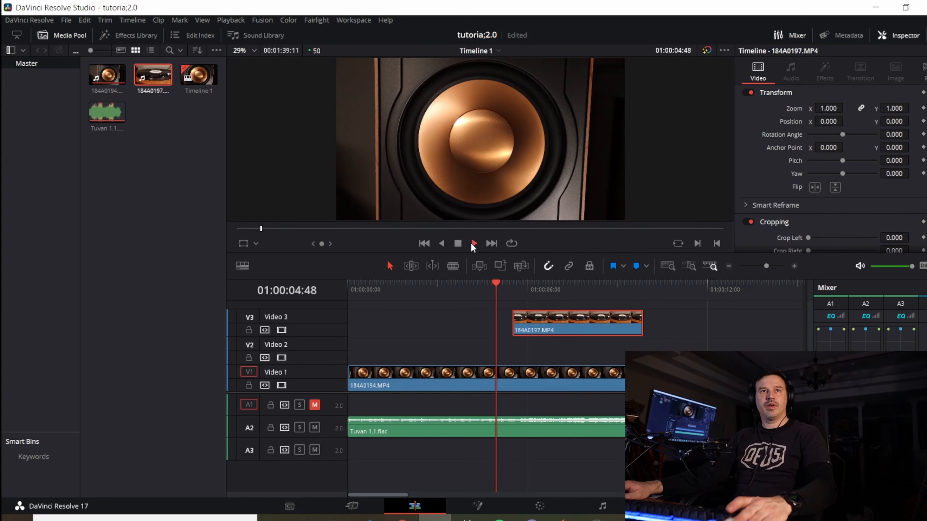
click(462, 242)
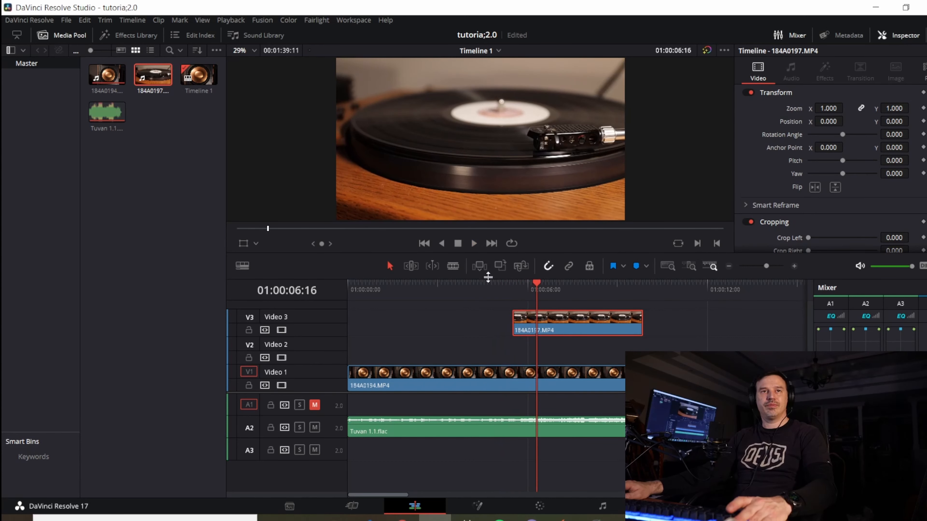
Try moving 184A0197.MP4 a little further along Video 3, to about 01:00:05:34, and replay the cut
mouse_move(565, 329)
mouse_down()
mouse_move(639, 327)
mouse_move(583, 328)
mouse_up()
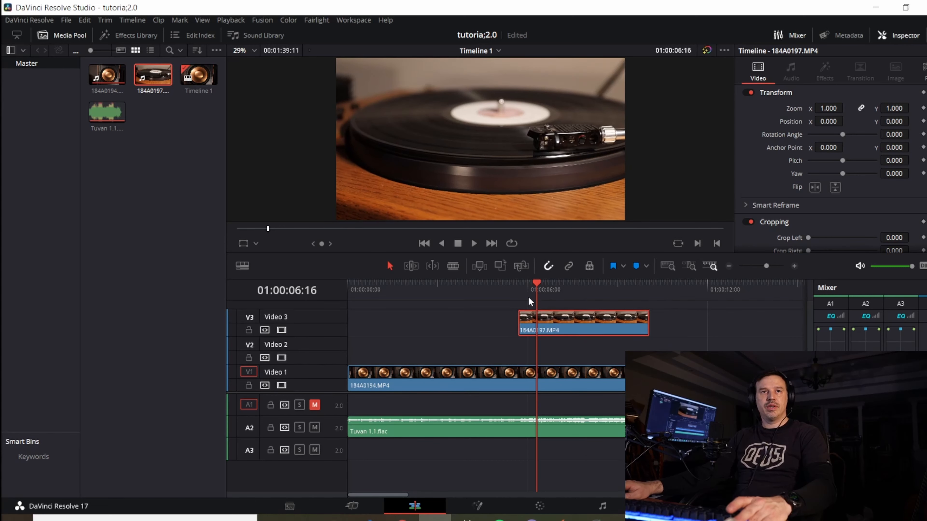
click(466, 291)
click(473, 243)
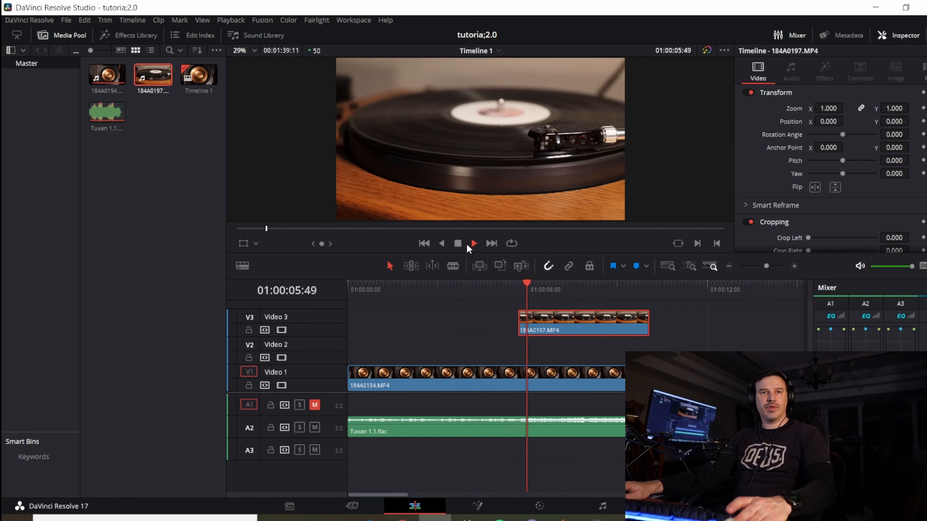
click(458, 243)
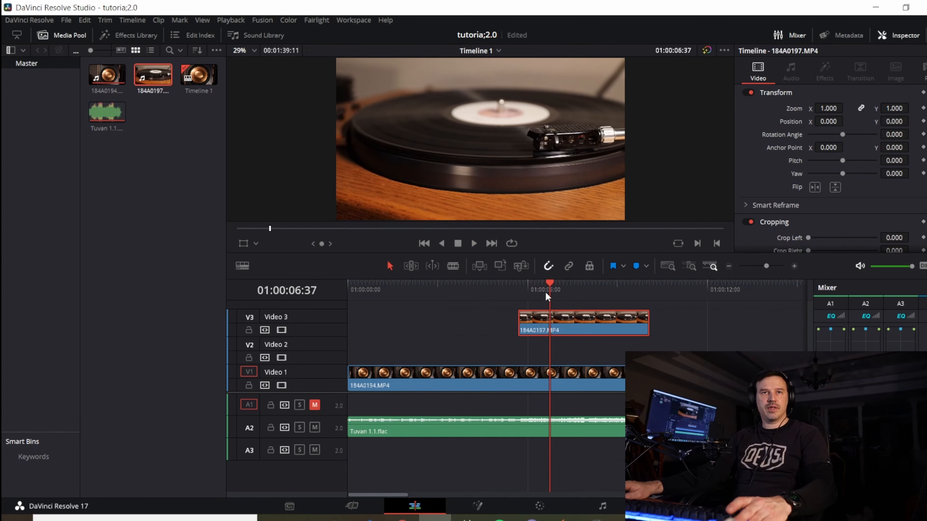
Align the start of 184A0197.MP4 with the playhead at 01:00:05:19 and play the sequence from 01:00:04:36 through the cut
drag(547, 296, 509, 289)
drag(566, 329, 559, 330)
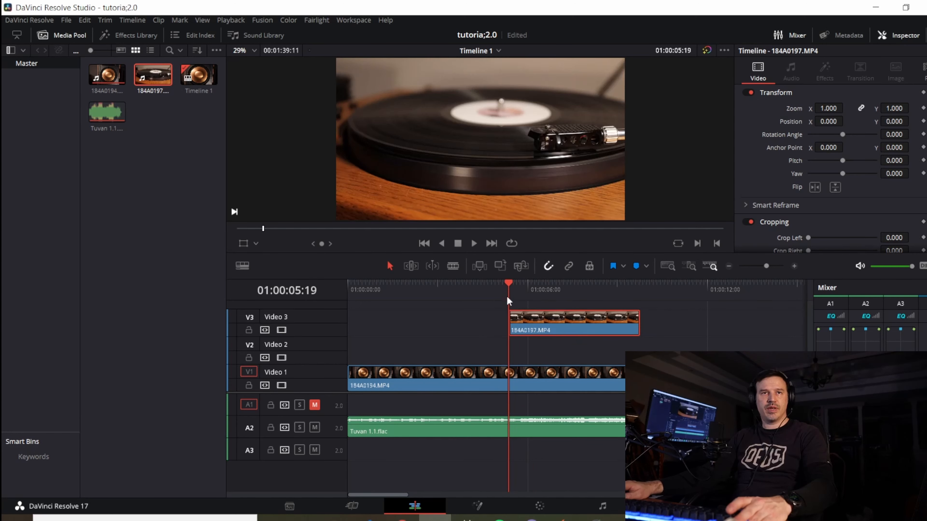
click(489, 287)
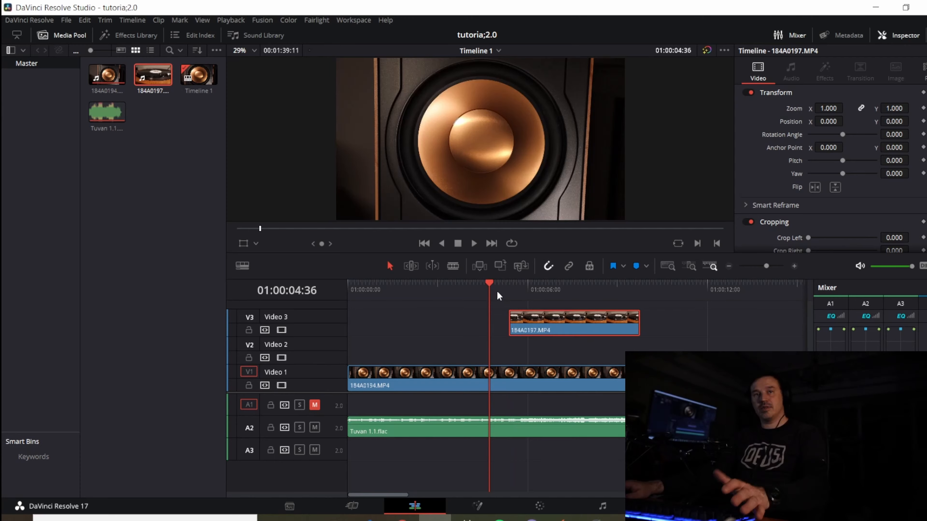
key(space)
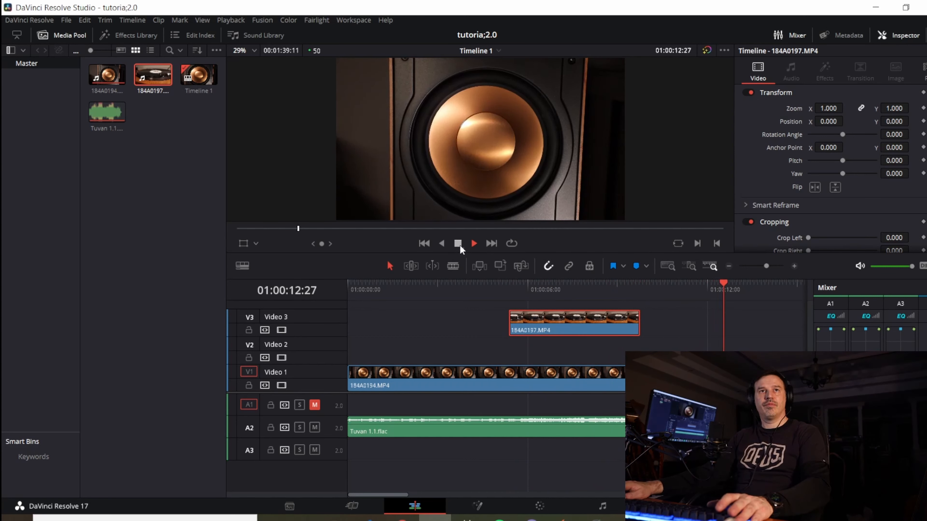
click(461, 247)
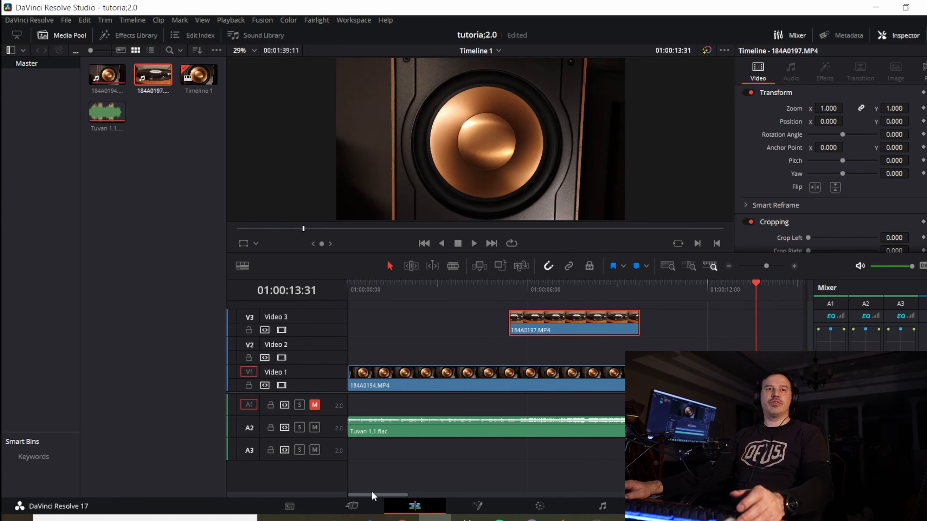
Place the playhead at 01:00:05:19, the start of 184A0197.MP4, and try adjusting that clip's Zoom
mouse_move(384, 502)
mouse_down()
mouse_move(743, 498)
mouse_move(546, 480)
mouse_move(738, 488)
mouse_move(405, 498)
mouse_move(586, 498)
mouse_move(640, 498)
mouse_move(390, 493)
mouse_up()
click(508, 285)
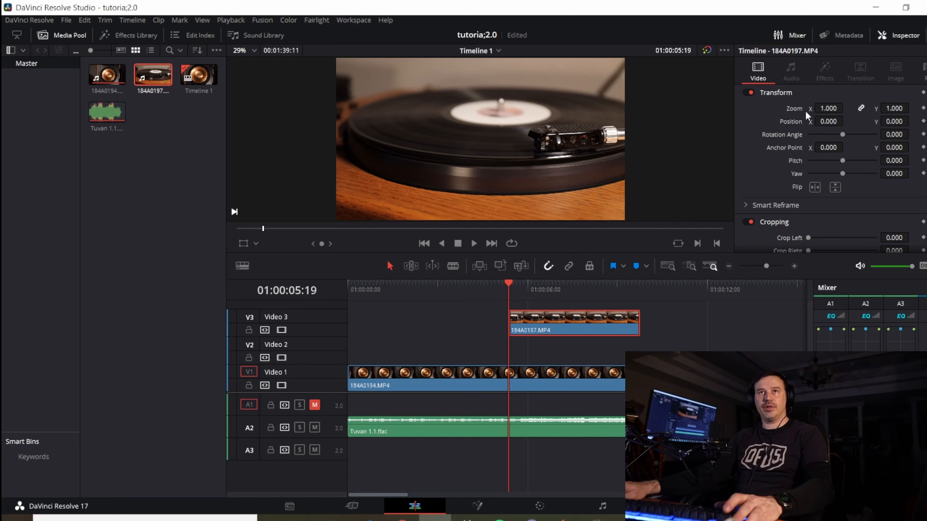
mouse_move(829, 108)
mouse_down()
mouse_move(863, 107)
mouse_move(827, 108)
mouse_up()
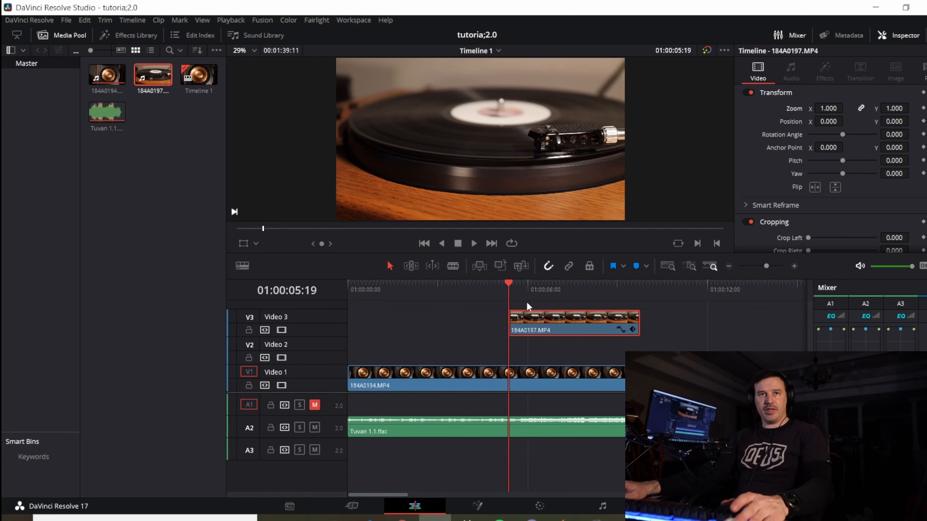
Split the 184A0194.MP4 speaker clip on Video 1 at 01:00:05:19
click(452, 266)
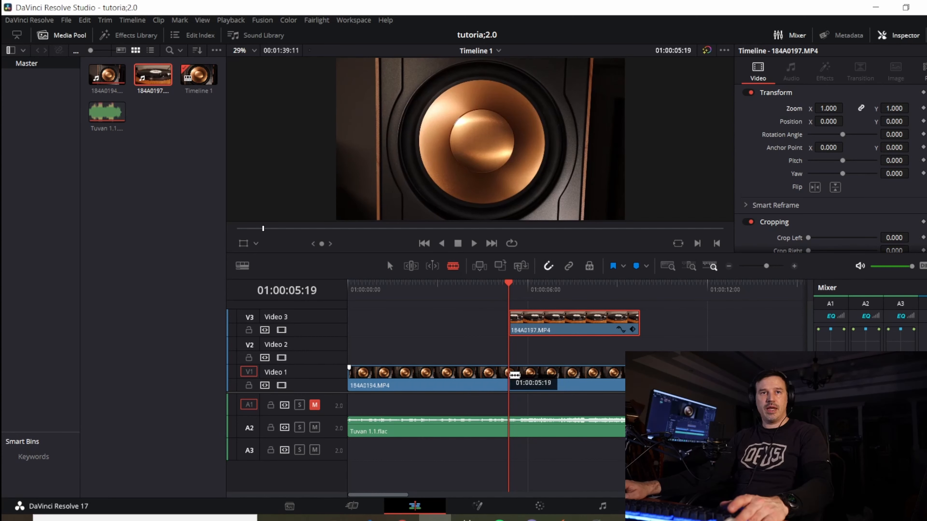
click(511, 376)
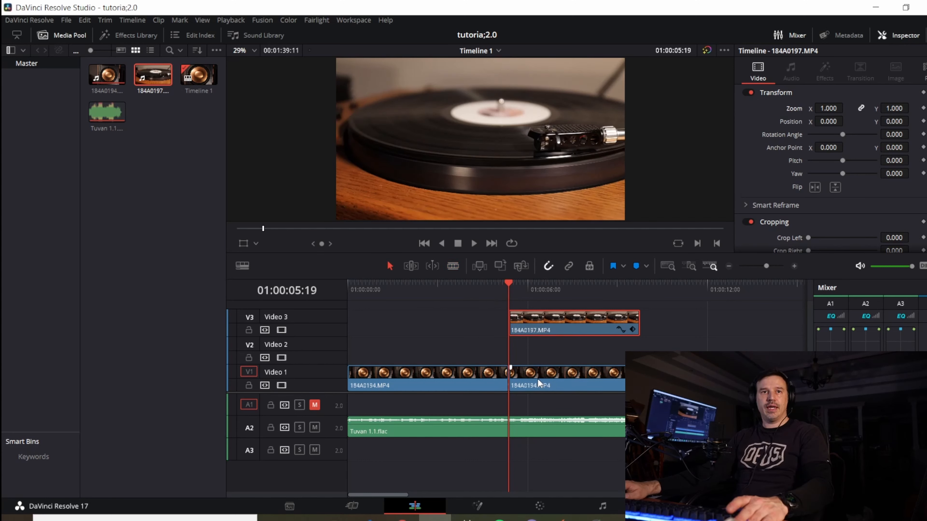
Move the second part of the split 184A0194.MP4 on Video 1 to begin where 184A0197.MP4 ends, and play from 01:00:05:19
drag(537, 382, 647, 382)
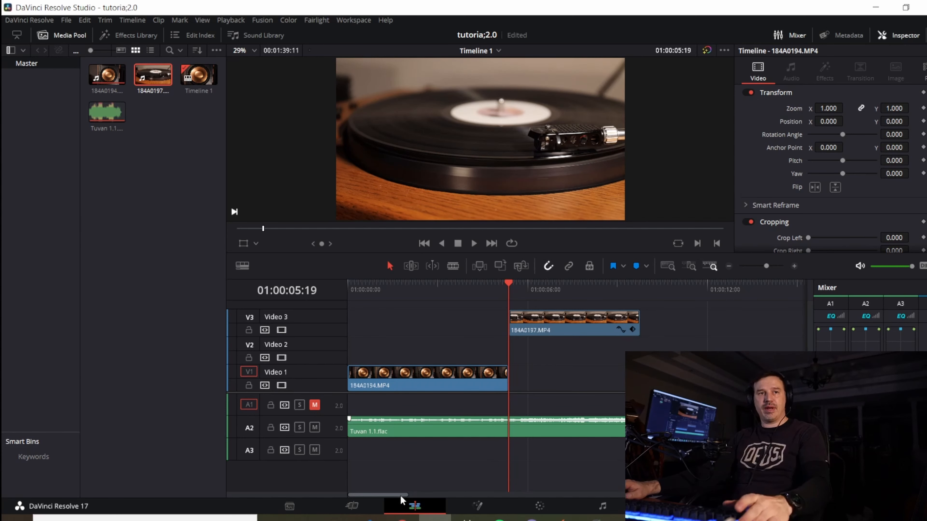
drag(422, 497, 402, 493)
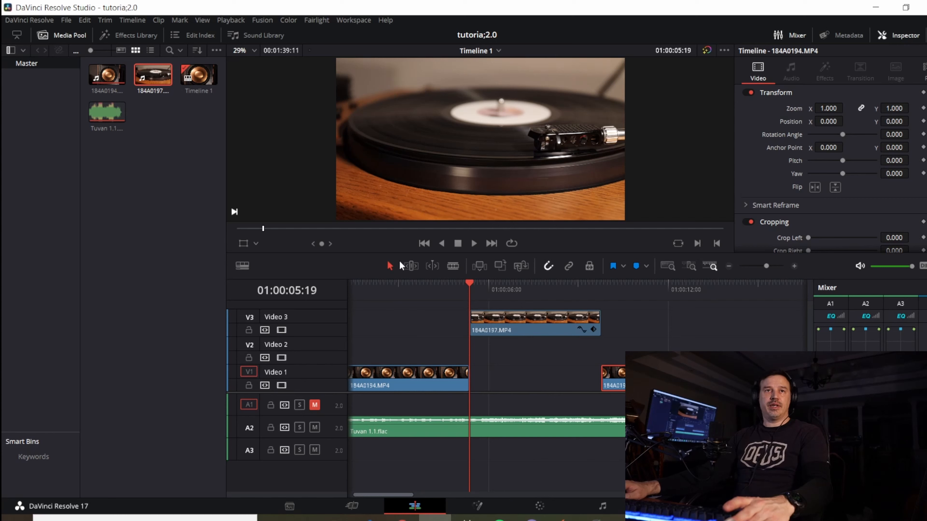
click(475, 242)
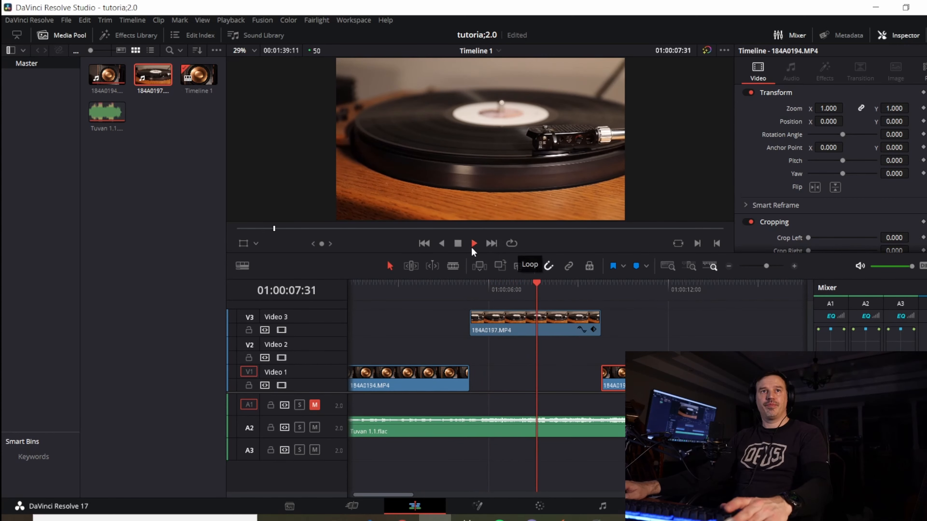
click(461, 245)
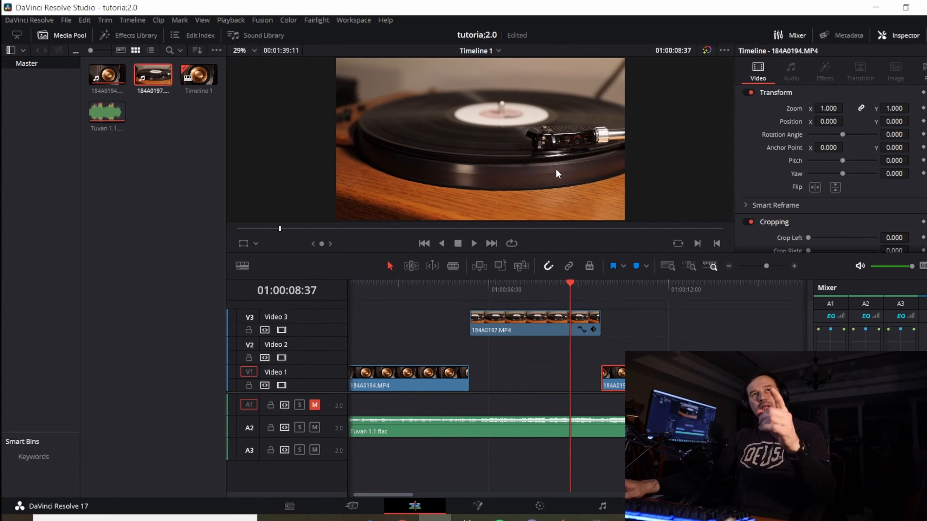
At 01:00:05:19, set the Zoom of 184A0197.MP4 on Video 3 to 1.350 and its Position X to -342
click(476, 289)
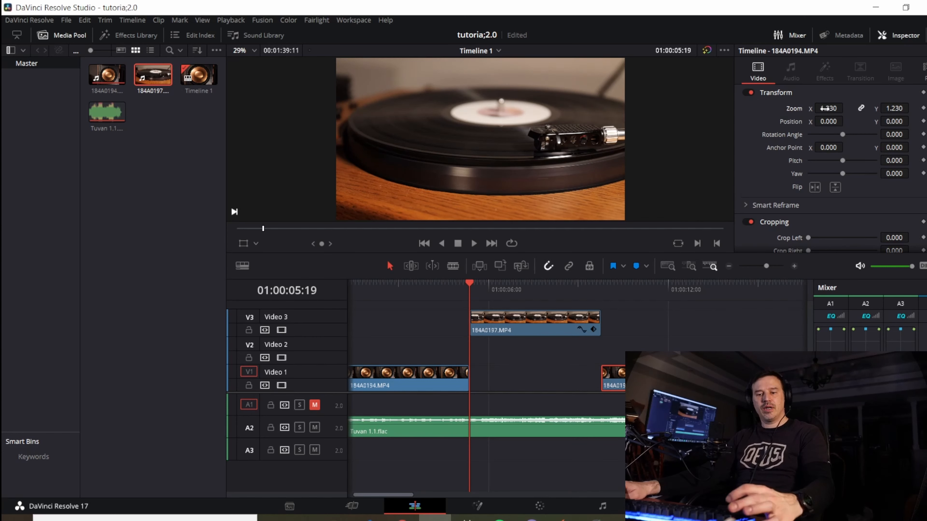
click(564, 325)
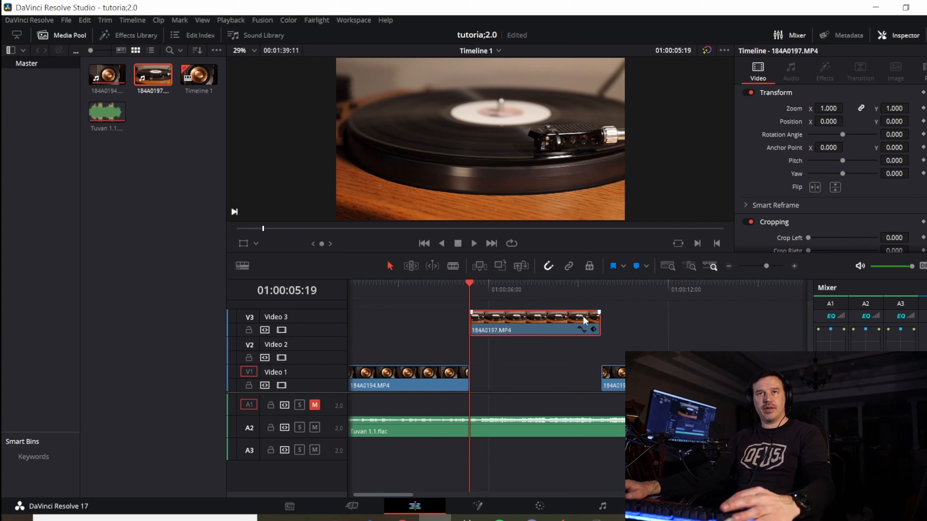
drag(826, 109, 847, 121)
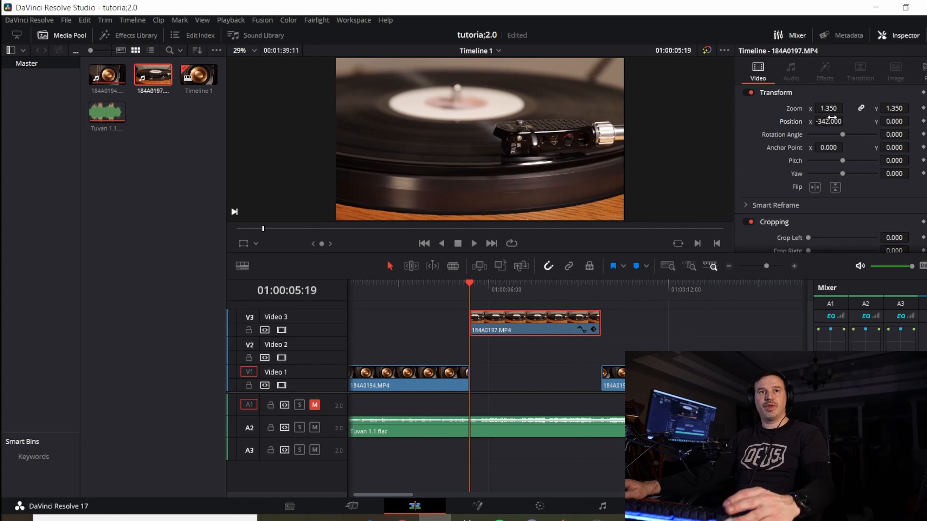
Play the sequence from 01:00:04:33 through the turntable shot and the following speaker shot, stopping at 01:00:24:49
click(447, 284)
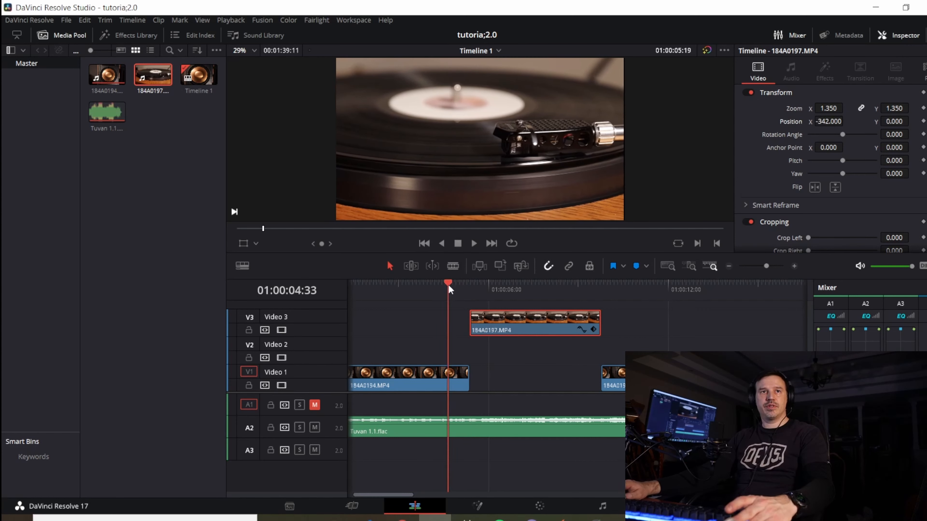
click(474, 243)
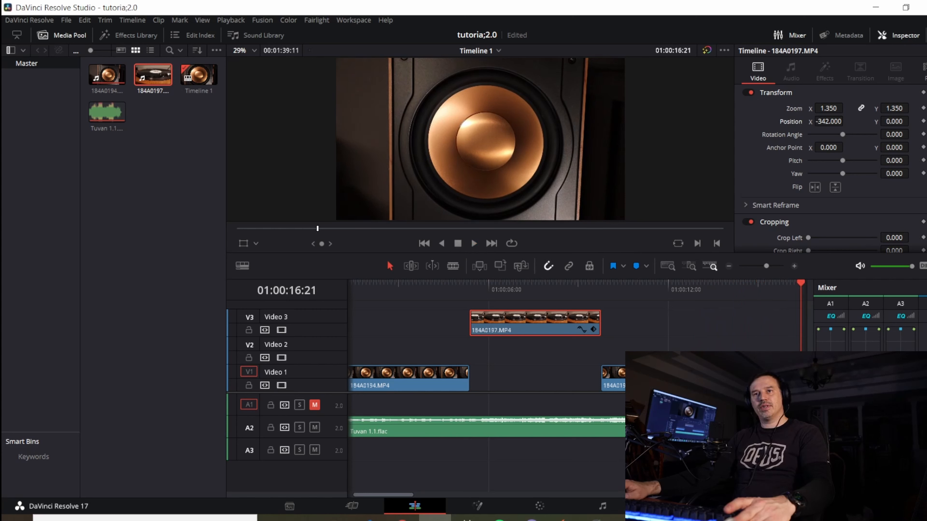
click(475, 244)
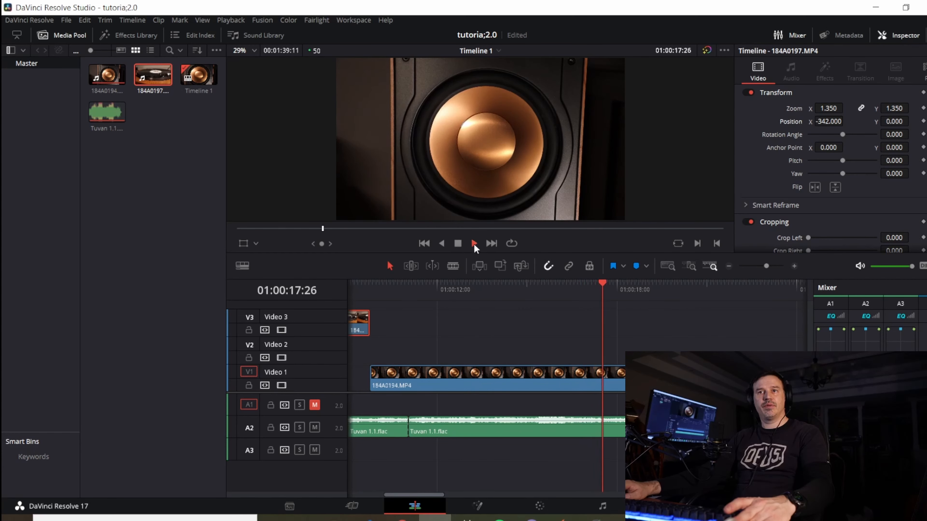
click(458, 244)
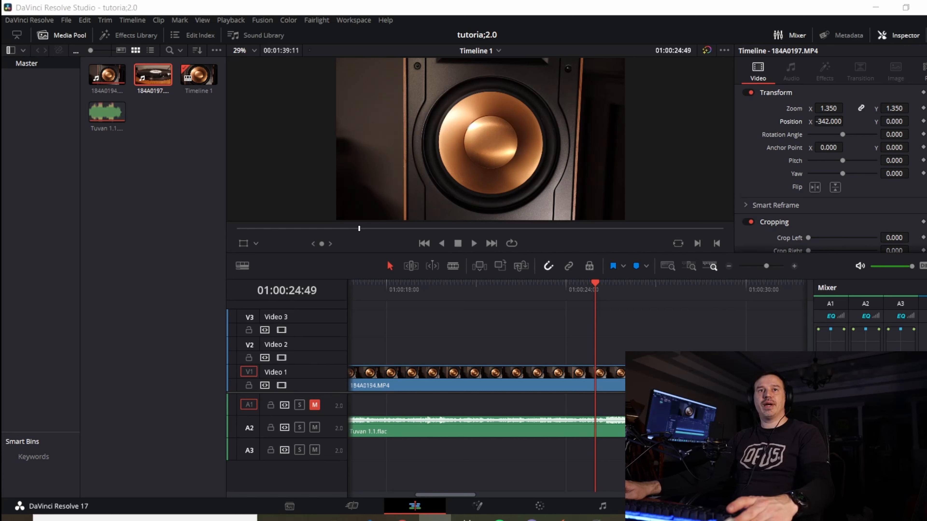
drag(340, 172, 596, 347)
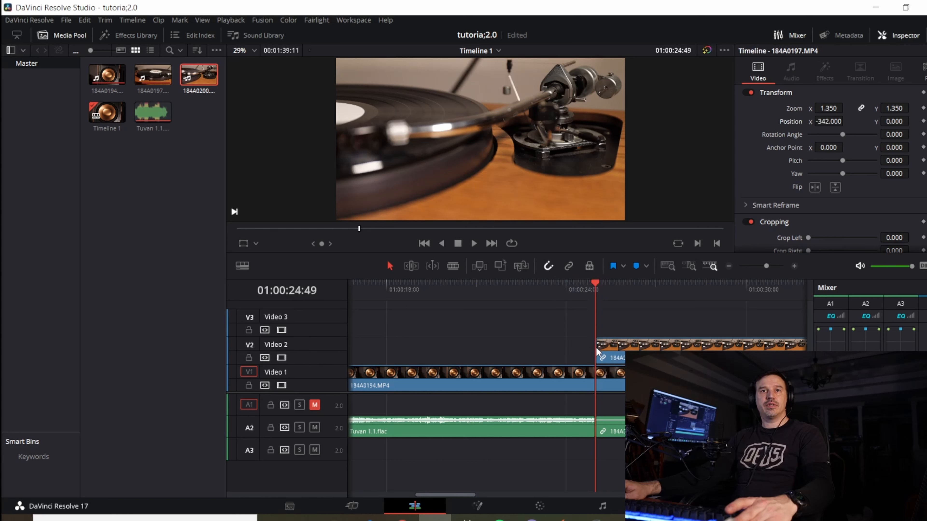
drag(595, 282, 670, 296)
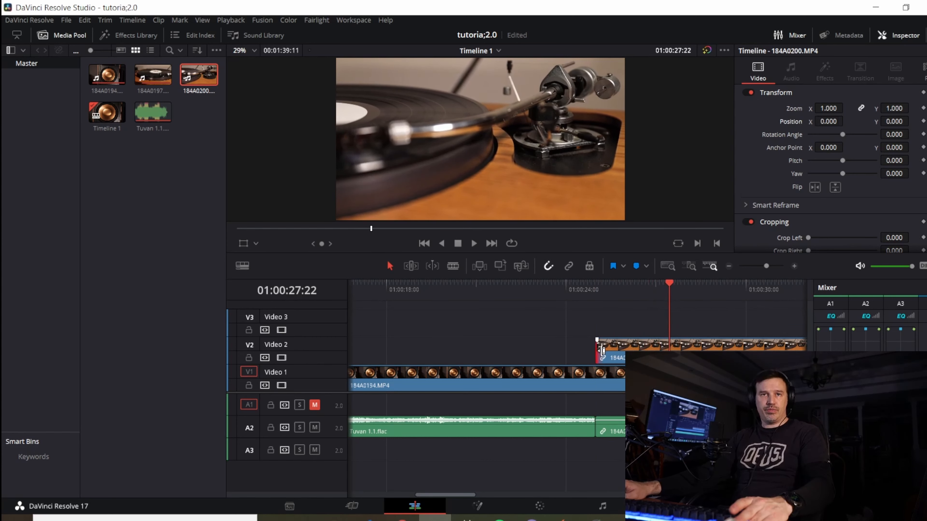
drag(601, 351, 671, 350)
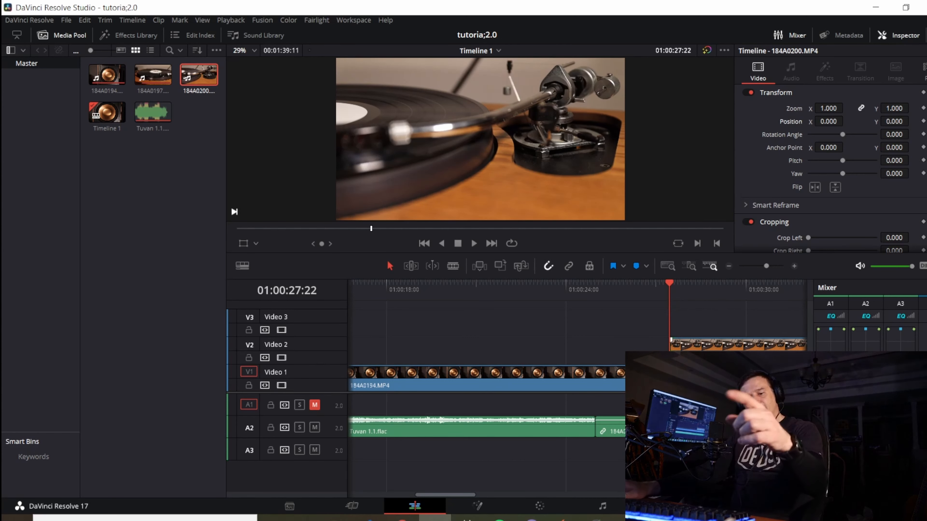
key(ctrl+z)
key(ctrl+z)
key(ctrl+z)
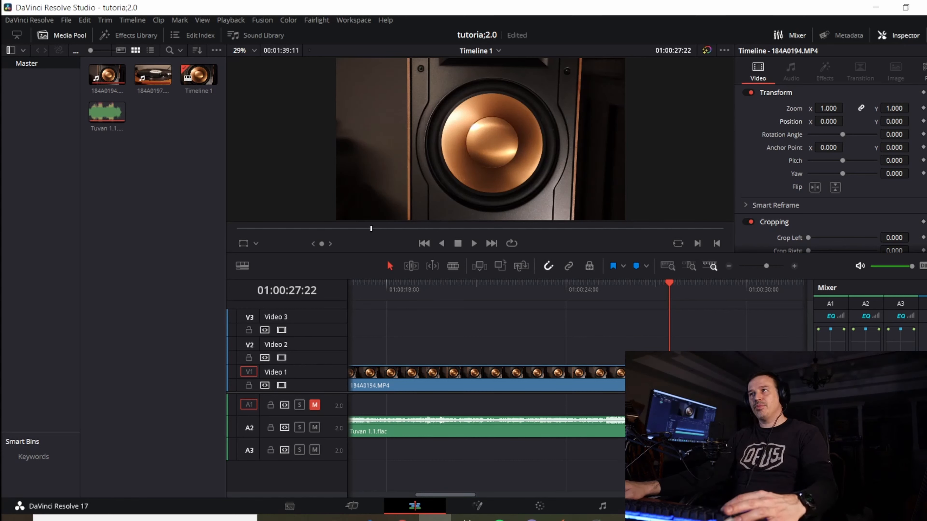
Add 184A0200.MP4 to Video 3 at 01:00:27:22 and trim its video start to 01:00:29:39
drag(923, 387, 675, 332)
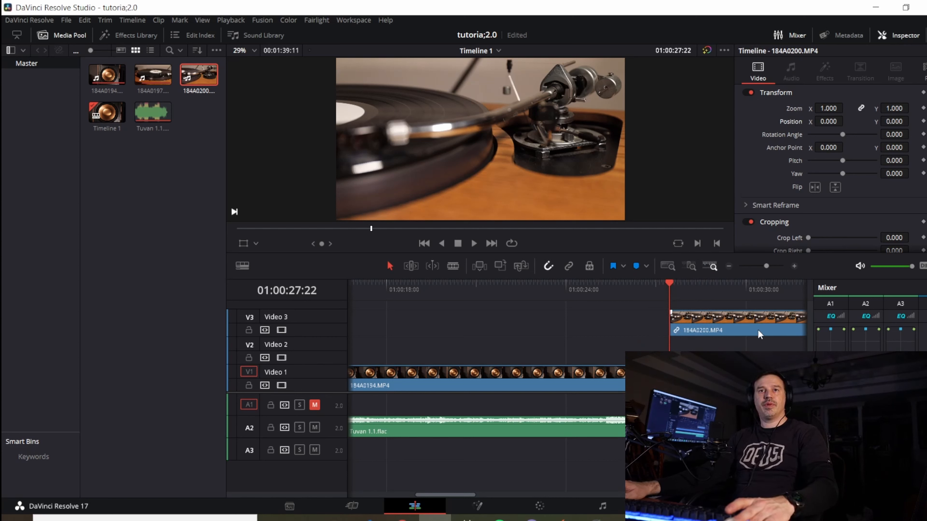
drag(671, 284, 739, 294)
drag(675, 325, 741, 325)
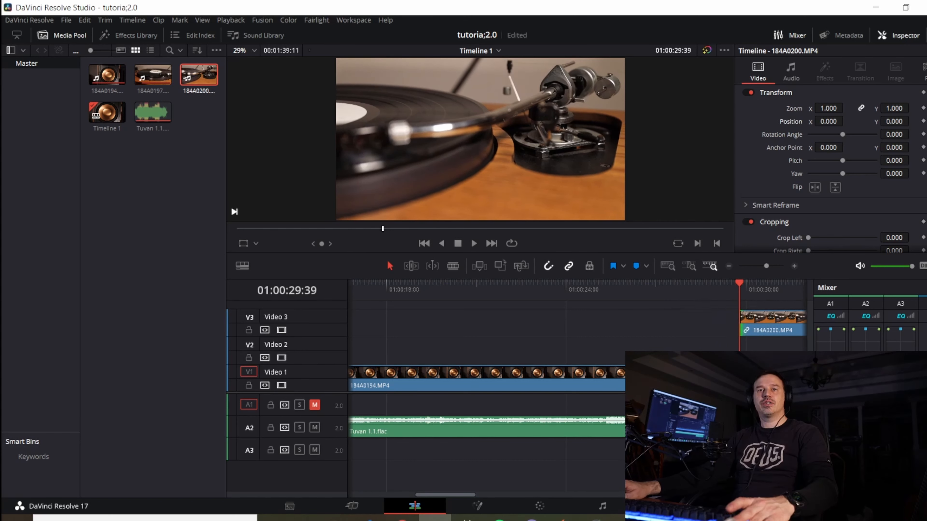
click(770, 326)
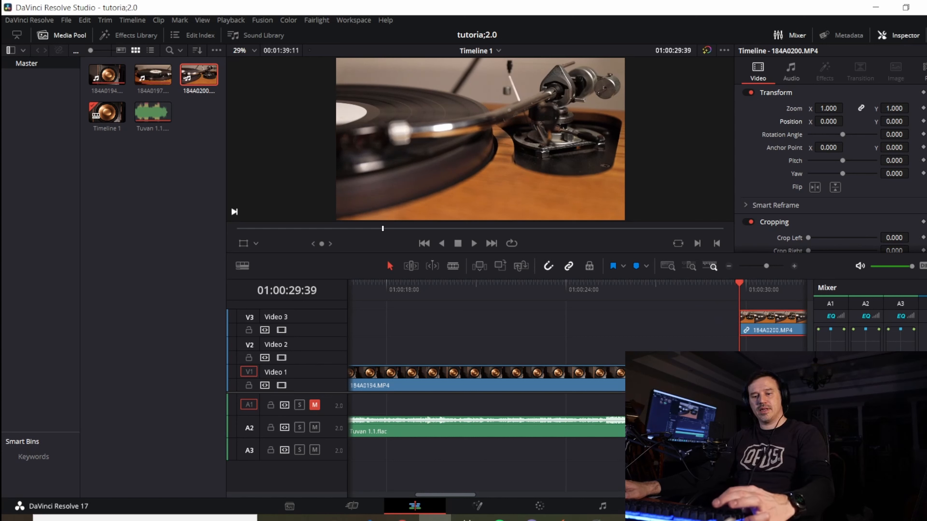
key(Delete)
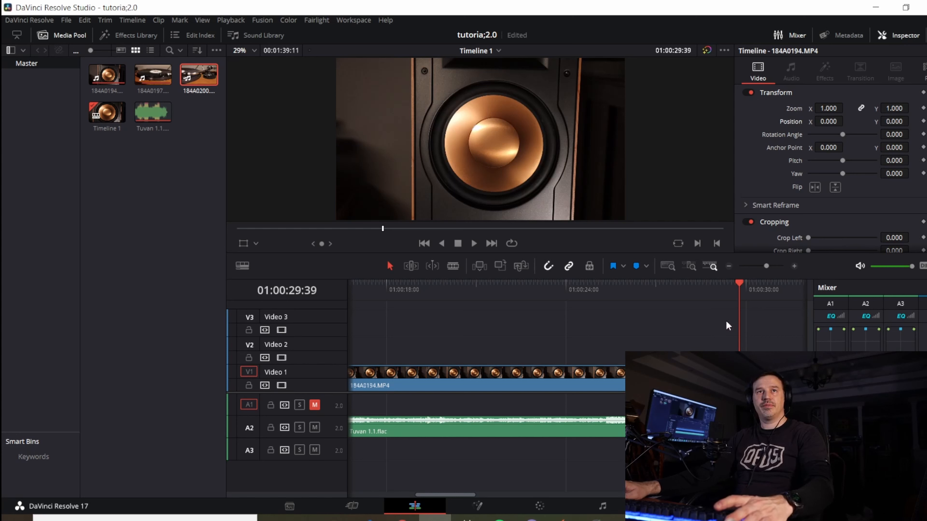
key(ctrl+z)
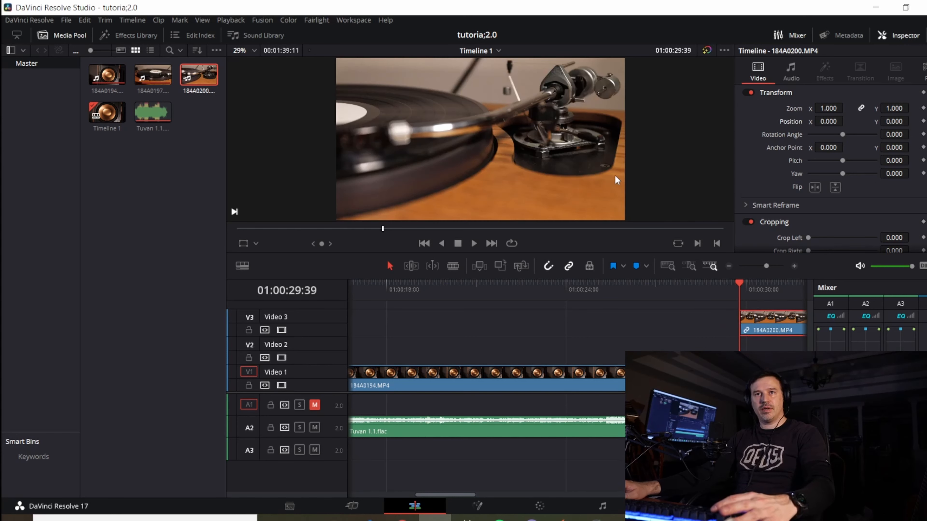
Turn off linked selection and delete the audio part of 184A0200.MP4 from track A3
click(571, 267)
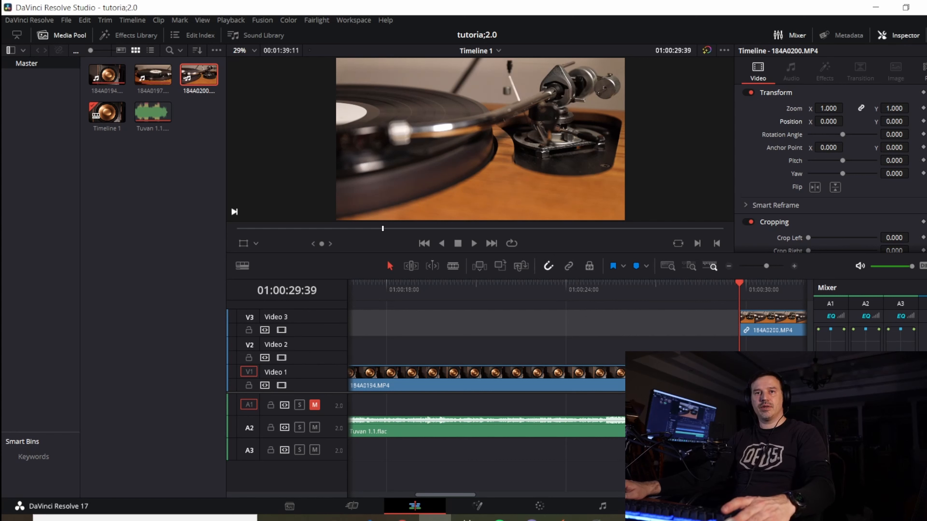
click(773, 450)
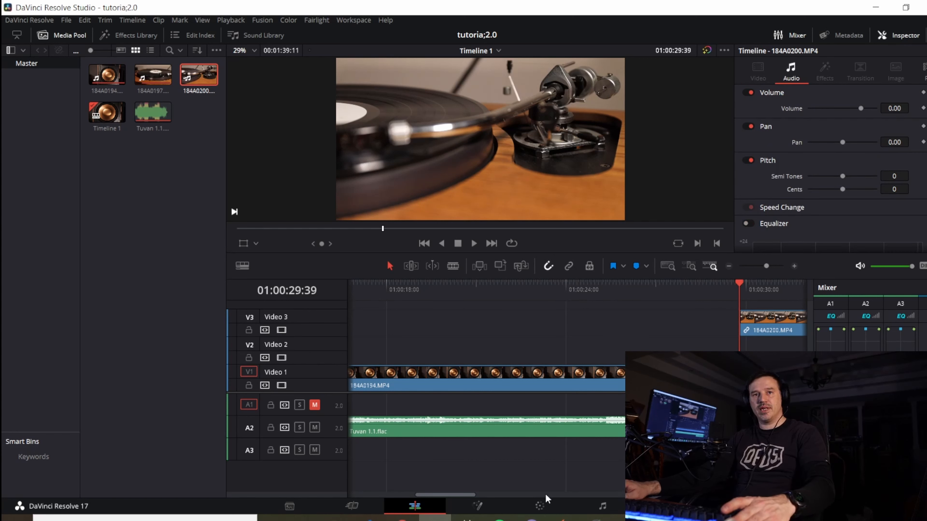
drag(471, 498, 489, 499)
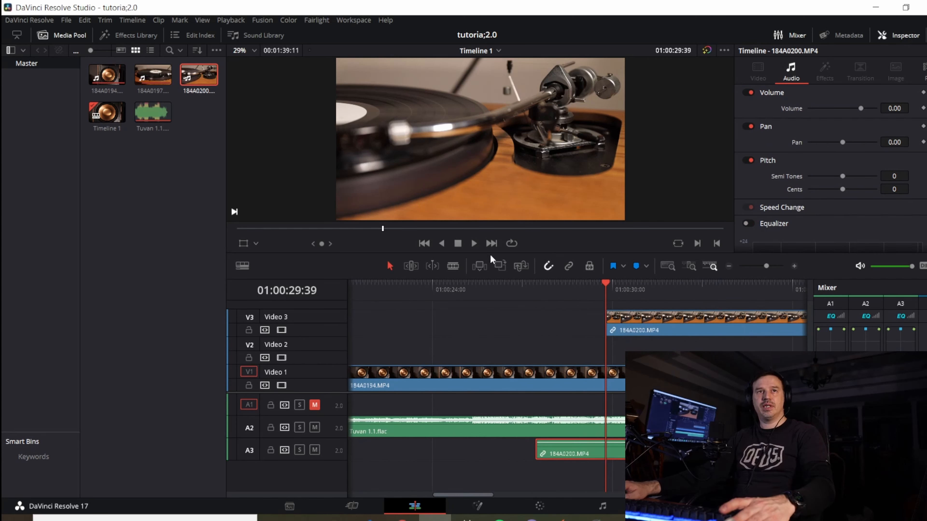
key(Delete)
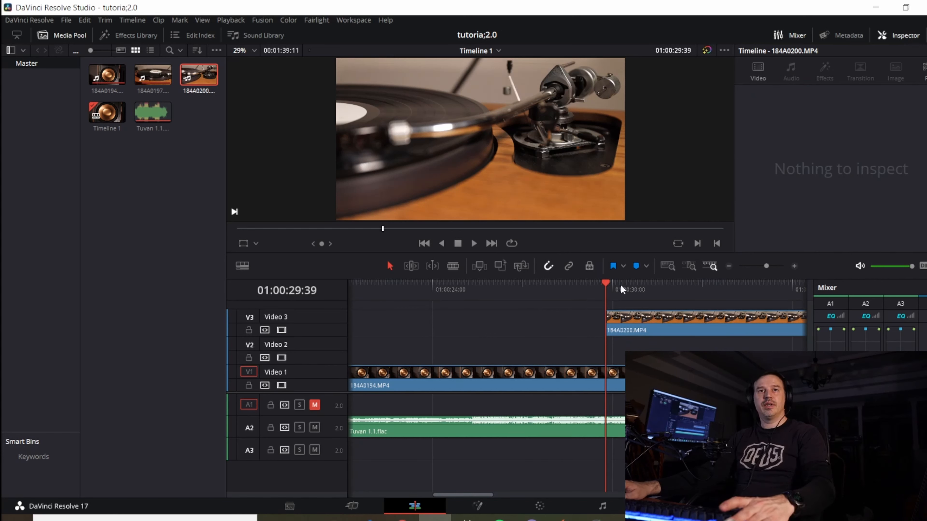
Set the Zoom of 184A0200.MP4 on Video 3 to 1.410, its Position X to -400 and its Position Y to -209
mouse_move(606, 283)
mouse_down()
mouse_move(711, 289)
mouse_move(608, 292)
mouse_up()
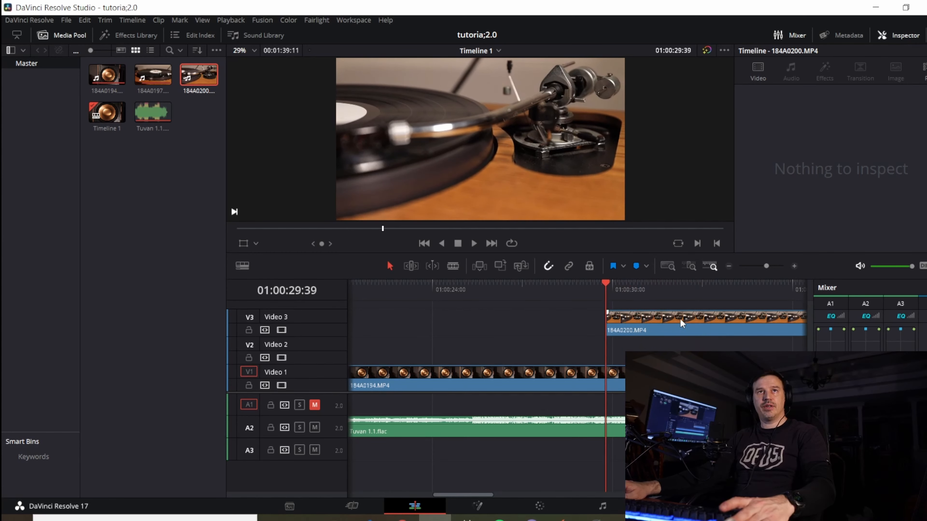
click(684, 330)
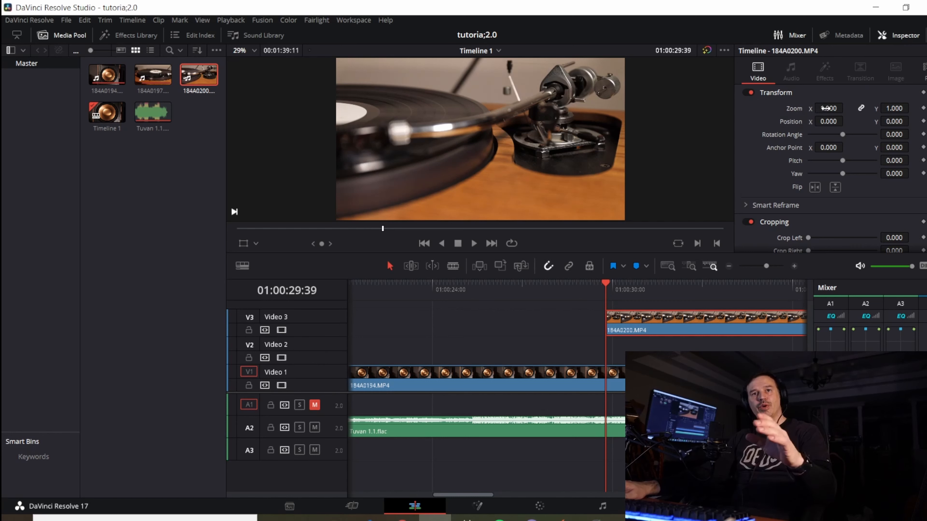
drag(822, 108, 848, 121)
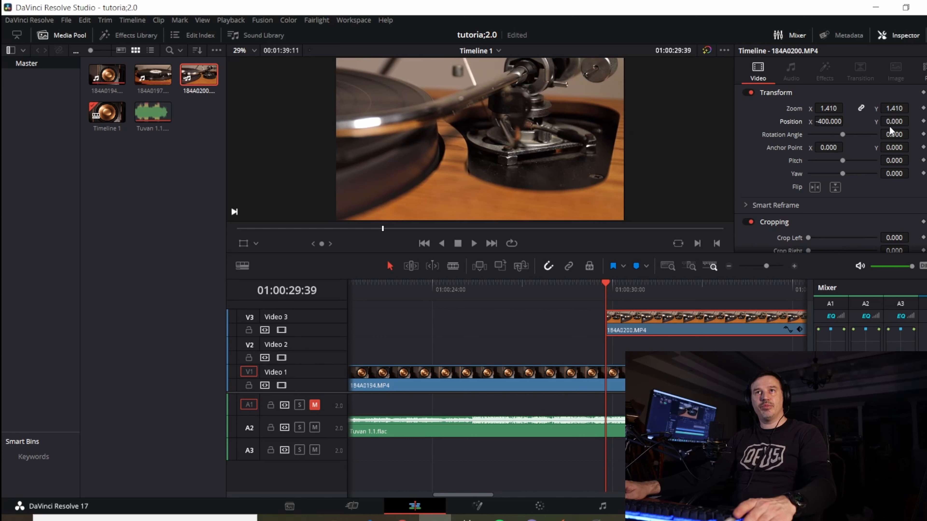
drag(890, 124, 887, 123)
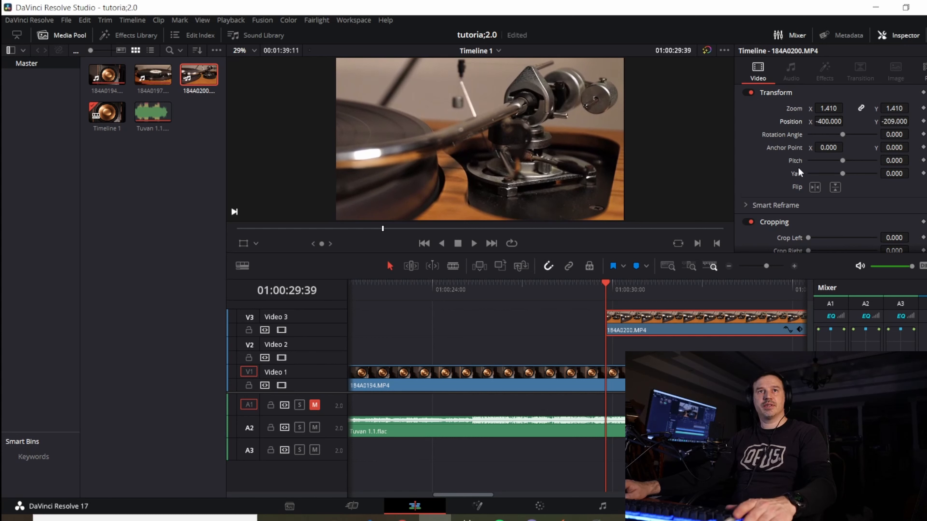
Play the reframed 184A0200.MP4 shot from 01:00:29:39, stopping at 01:00:36:28
click(473, 243)
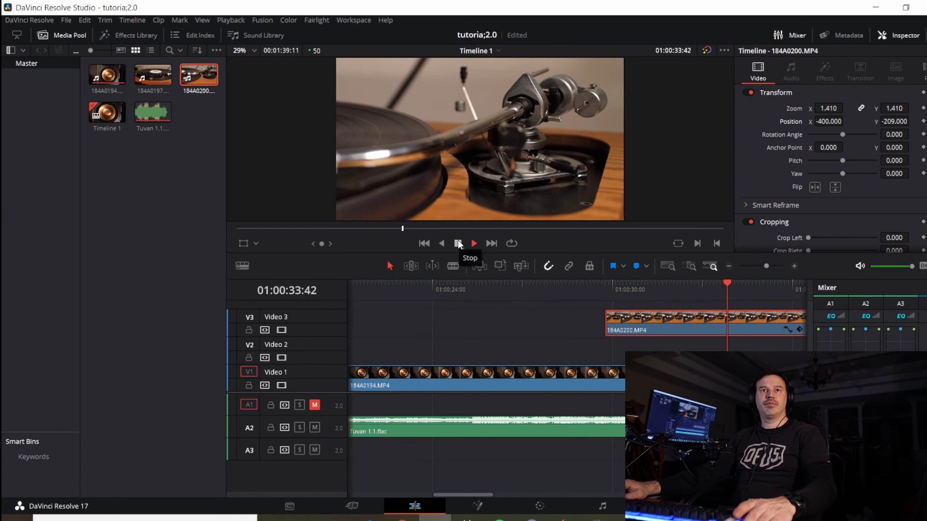
click(458, 243)
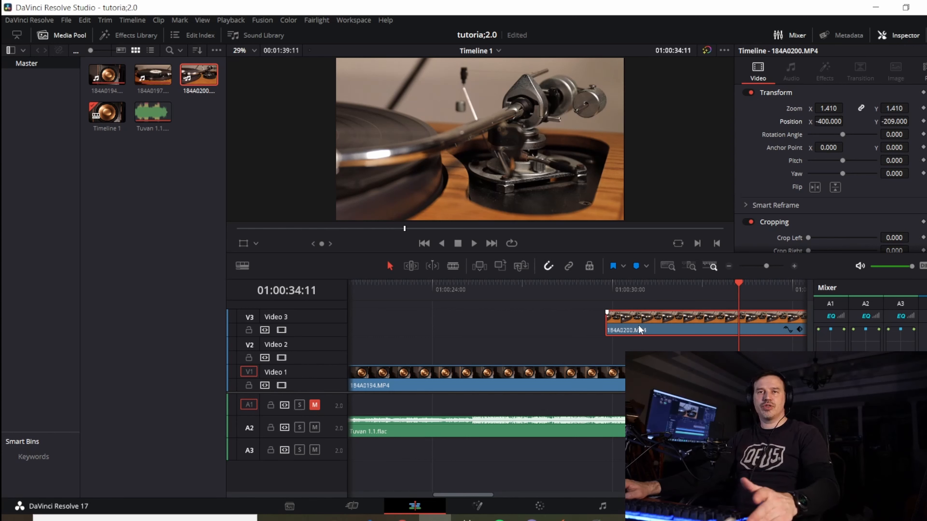
click(472, 244)
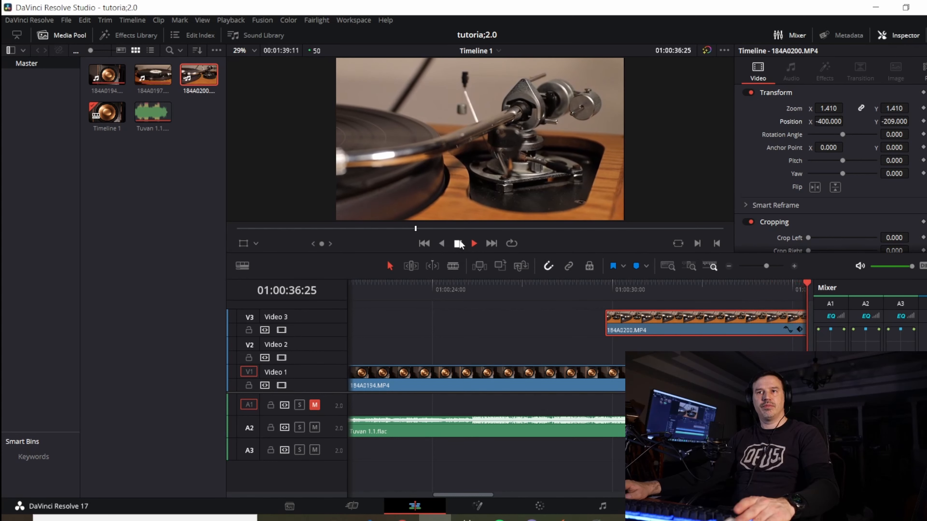
key(space)
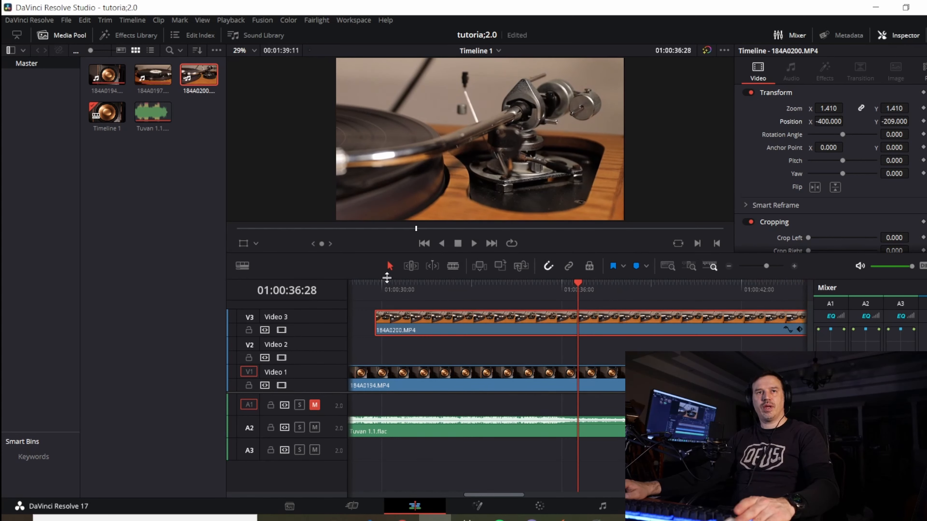
Try 184A0200.MP4 earlier on Video 3, starting at 01:00:21:41, and play from there to 01:00:27:06
drag(511, 495, 482, 493)
drag(596, 323, 393, 285)
drag(387, 289, 558, 286)
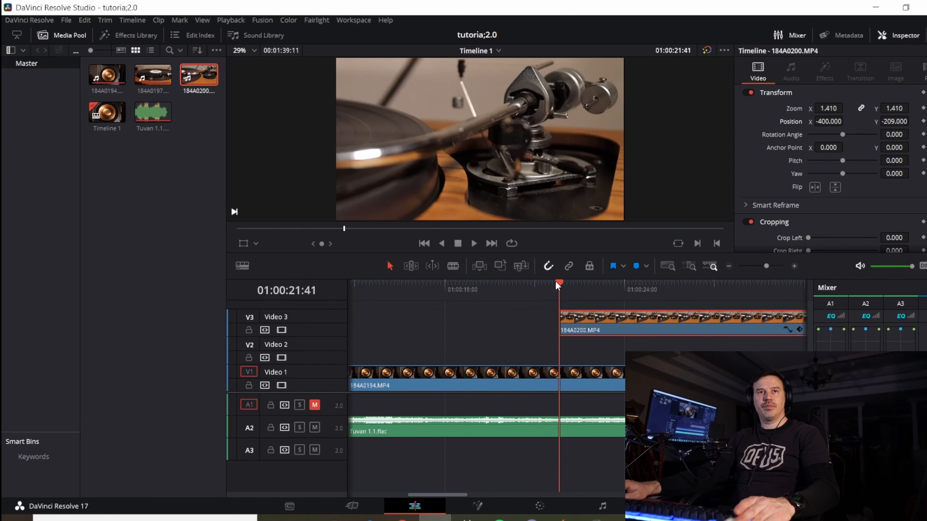
click(475, 244)
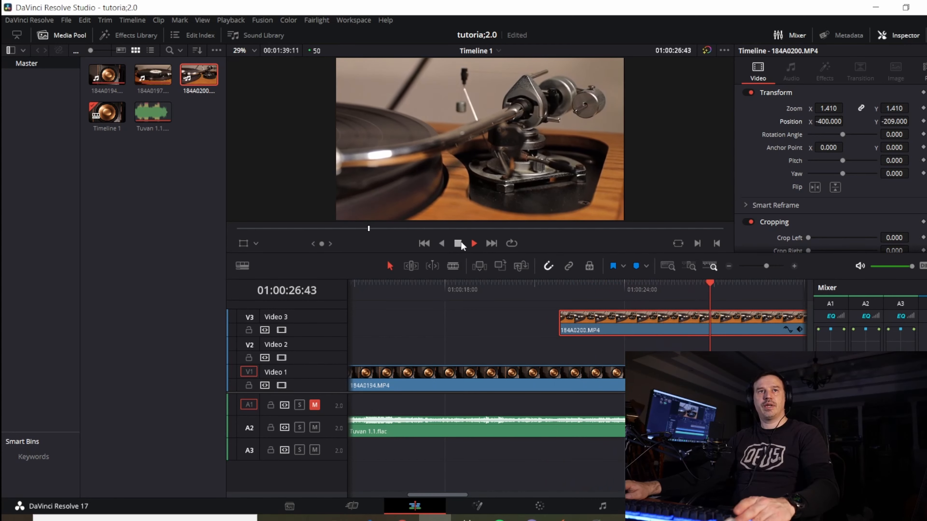
click(457, 243)
Move 184A0200.MP4 earlier on Video 3 so it starts at about 01:00:16, and play the sequence from about 01:00:09:30
drag(653, 333, 484, 328)
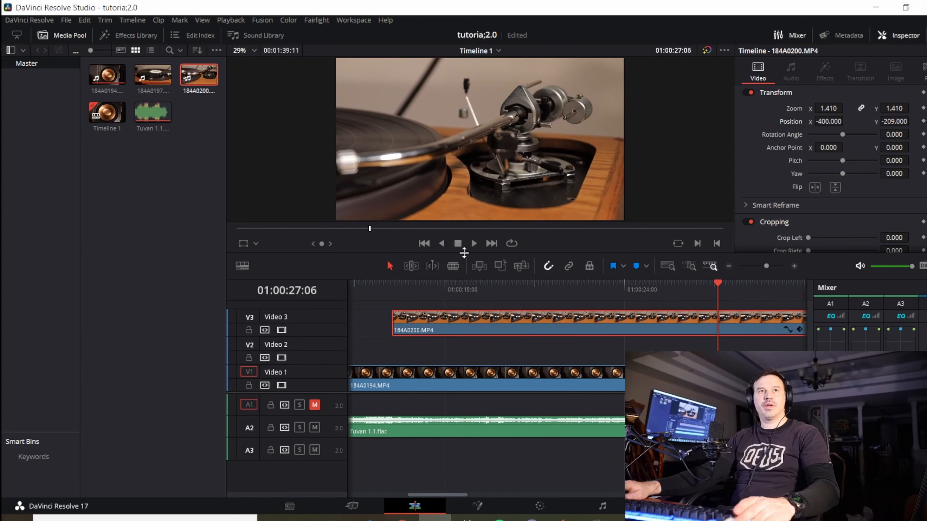
click(374, 292)
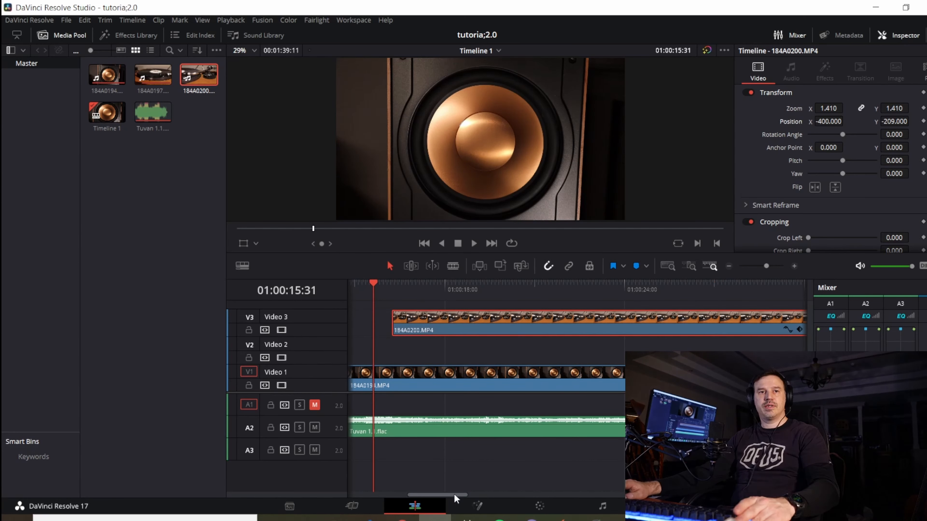
drag(456, 499, 416, 450)
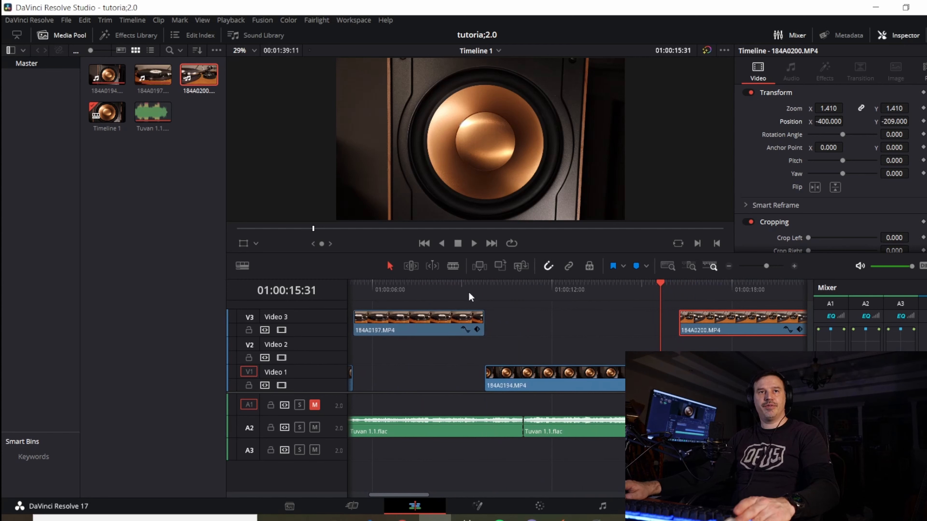
click(481, 287)
key(space)
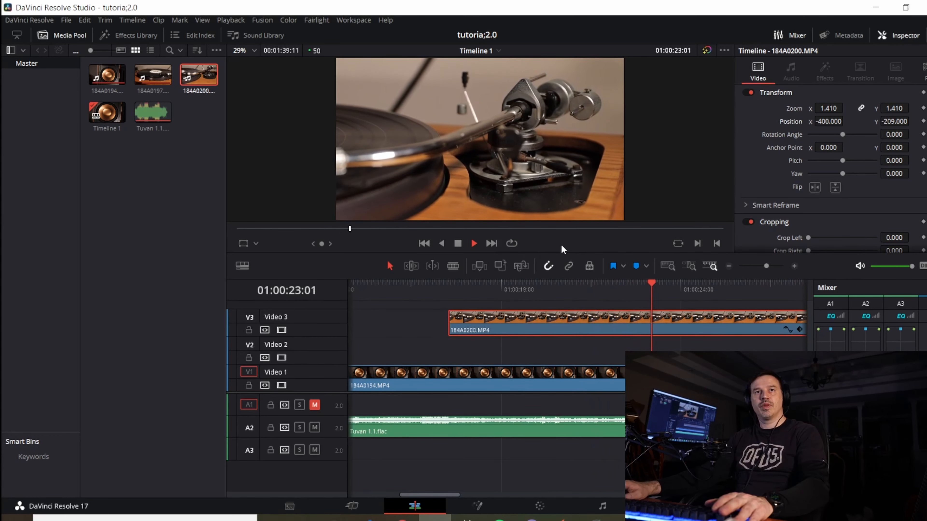
click(457, 243)
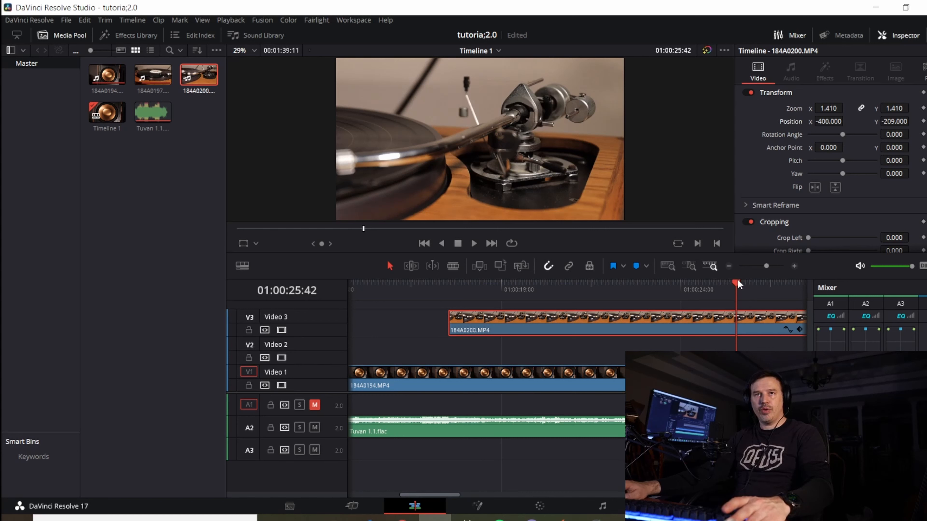
Split 184A0200.MP4 on Video 3 at 01:00:25:14 and delete the part after the cut
drag(732, 284, 721, 283)
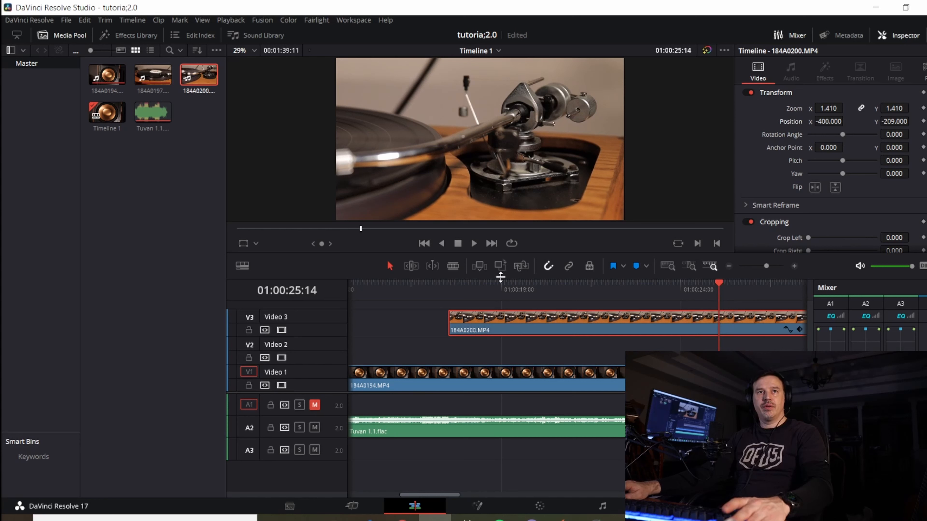
click(453, 266)
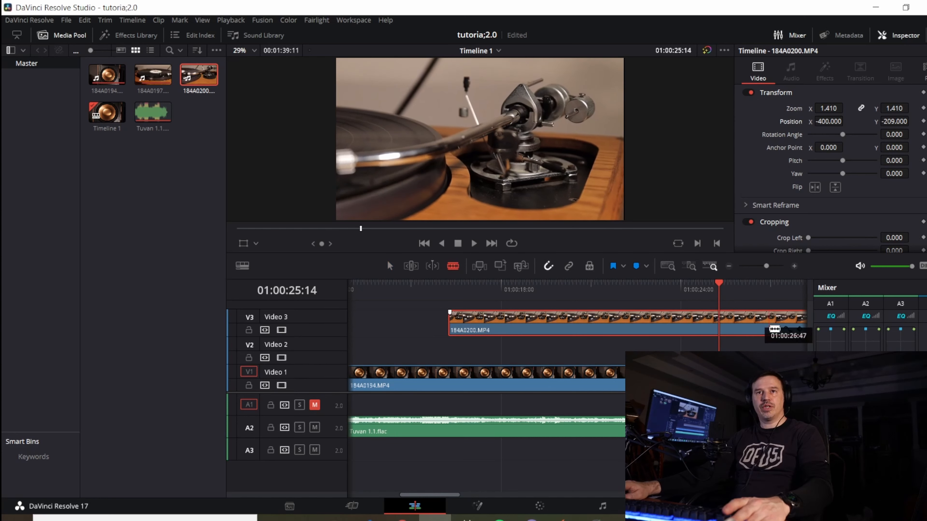
click(721, 327)
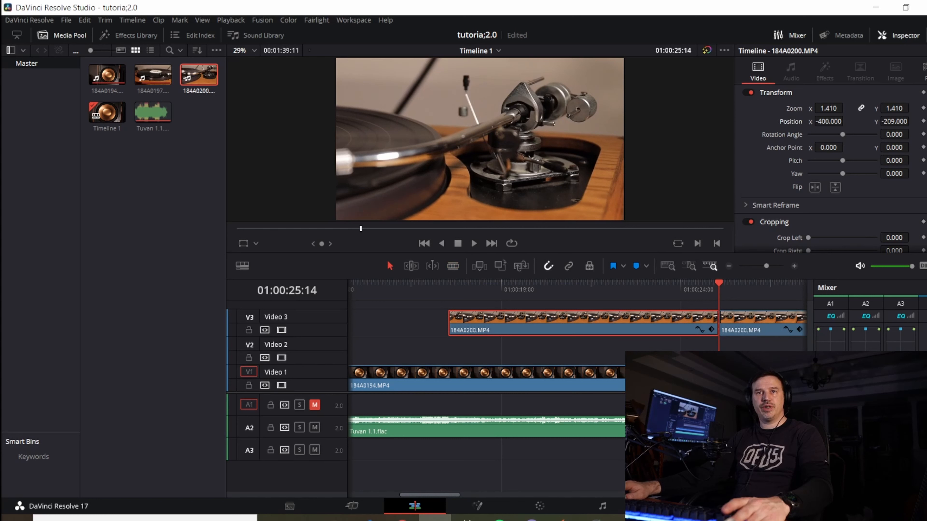
click(766, 327)
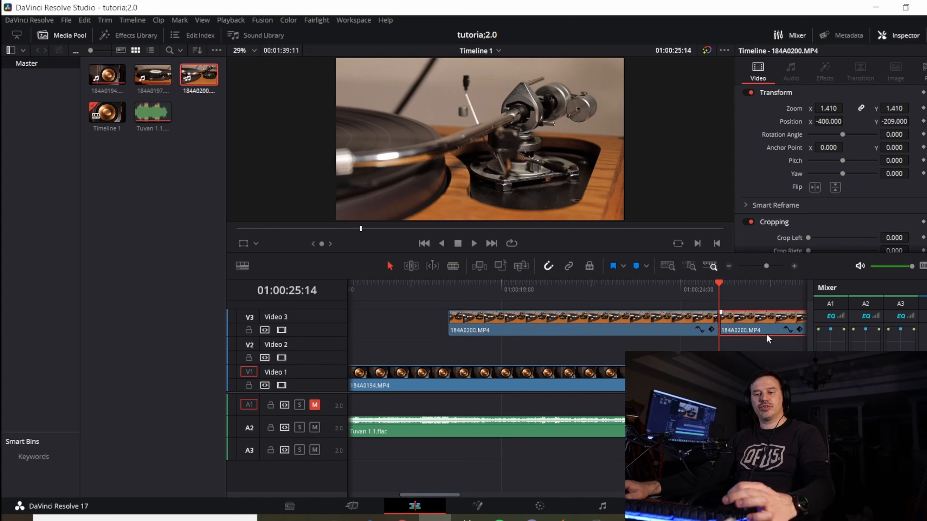
key(Delete)
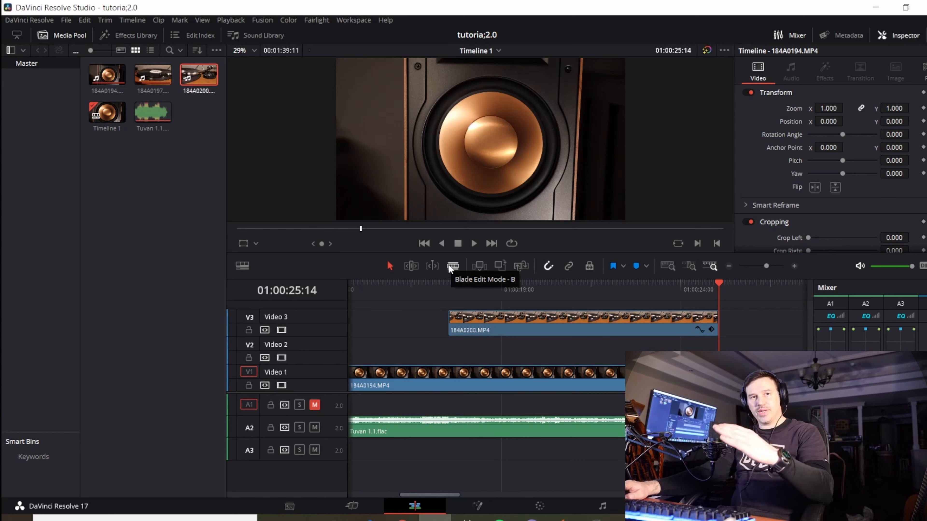
Cut 184A0194.MP4 on Video 1 at the edges of the 184A0200.MP4 shot and delete the section beneath that shot
click(452, 266)
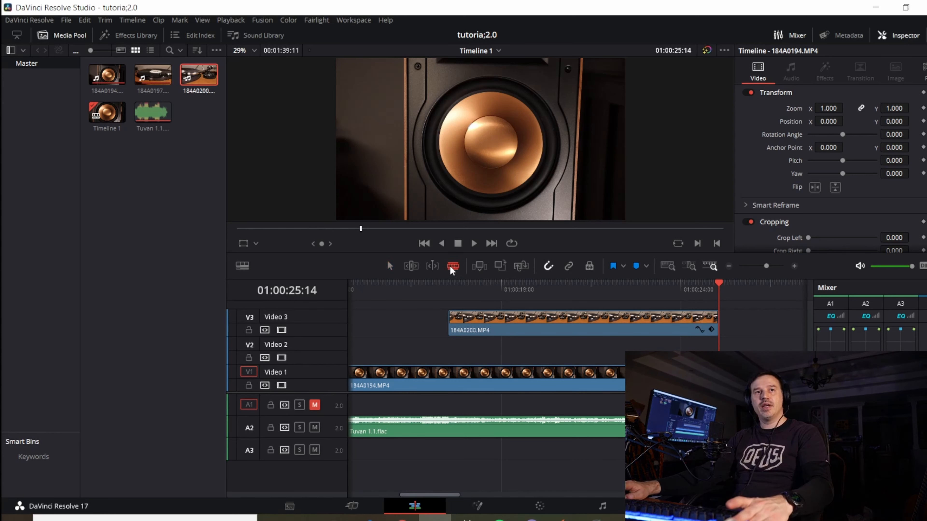
click(450, 373)
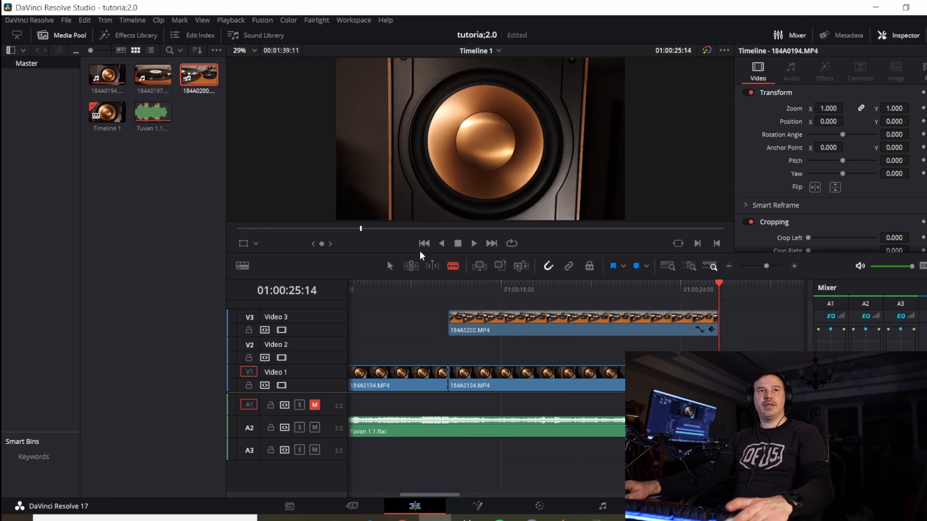
click(389, 267)
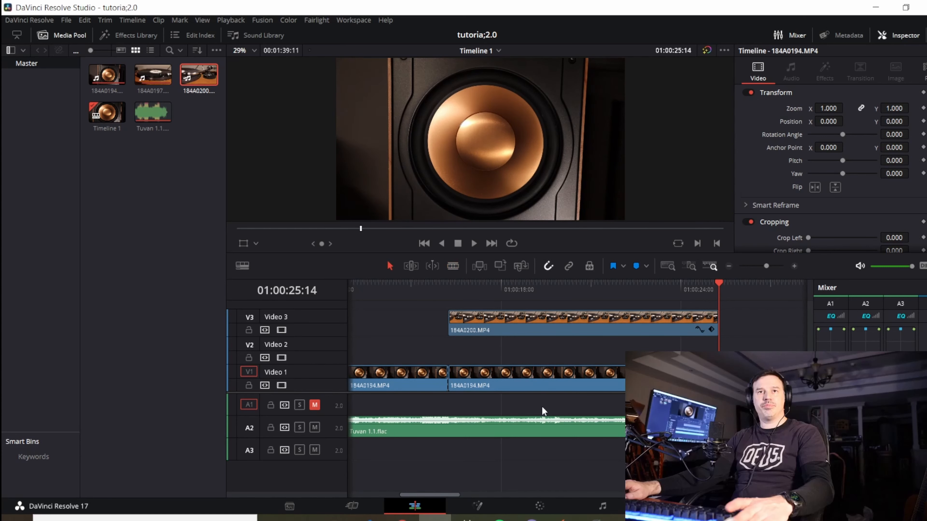
key(BackSpace)
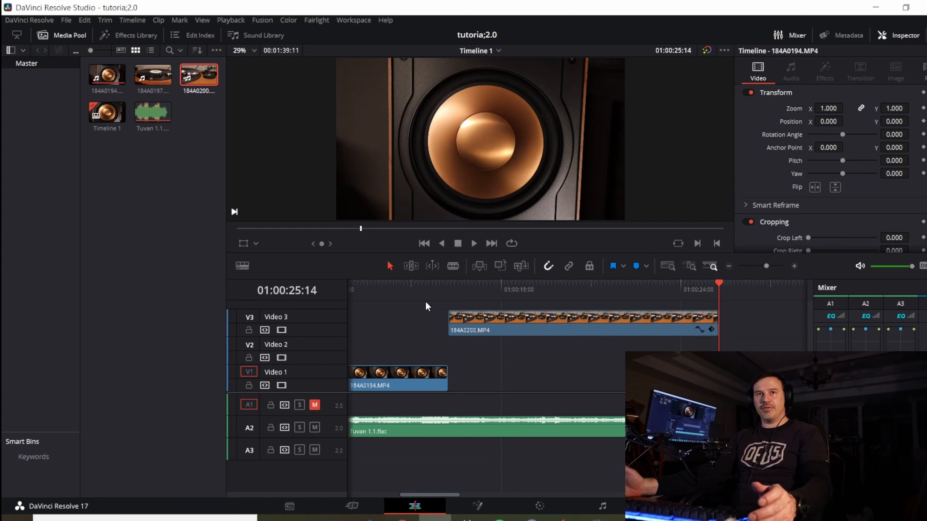
Play the edited sequence from 01:00:15:12 across the new cuts, stopping at 01:00:36:42
click(418, 287)
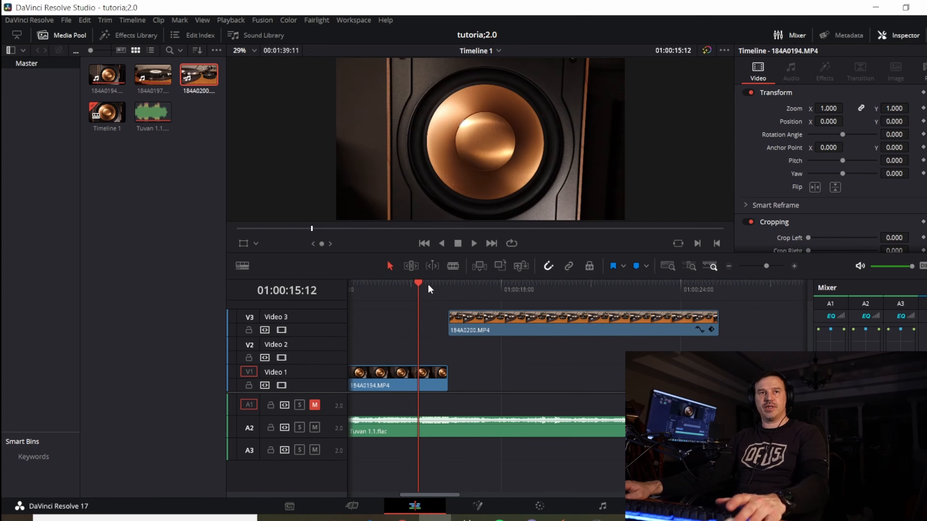
key(space)
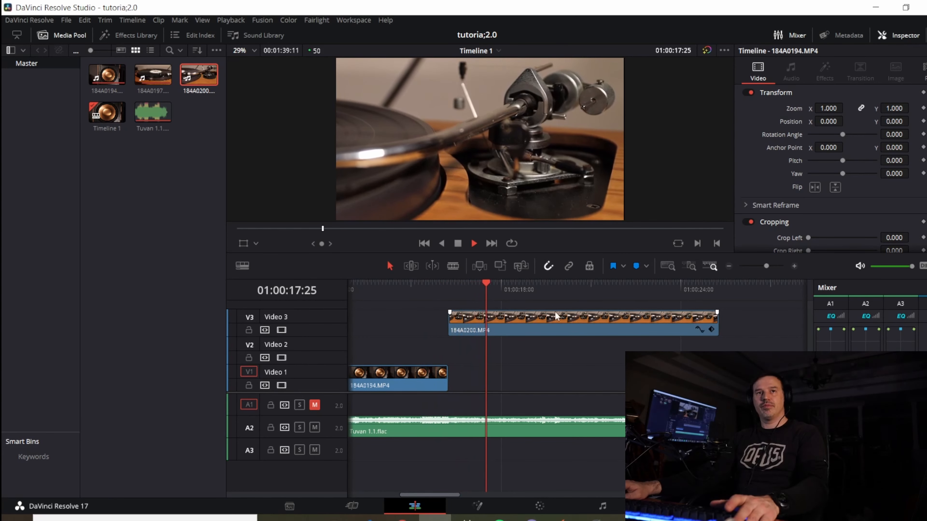
click(690, 288)
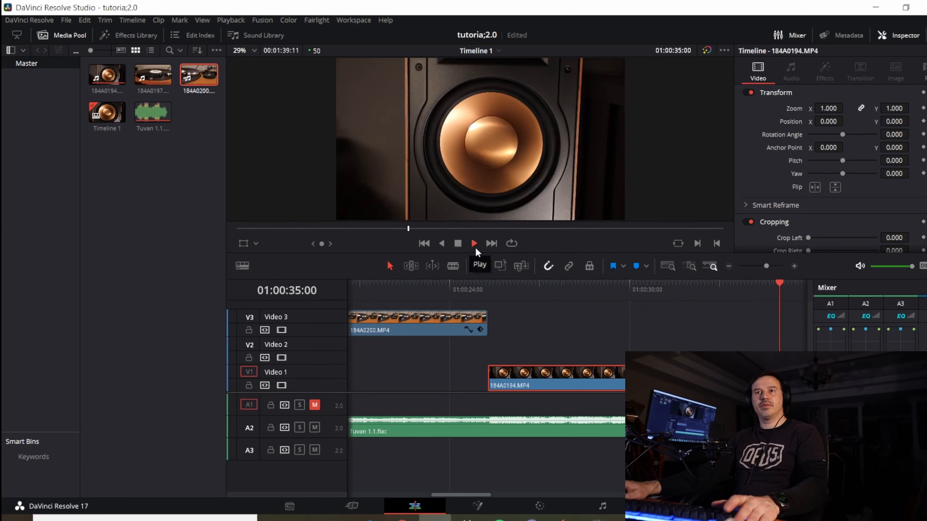
click(458, 243)
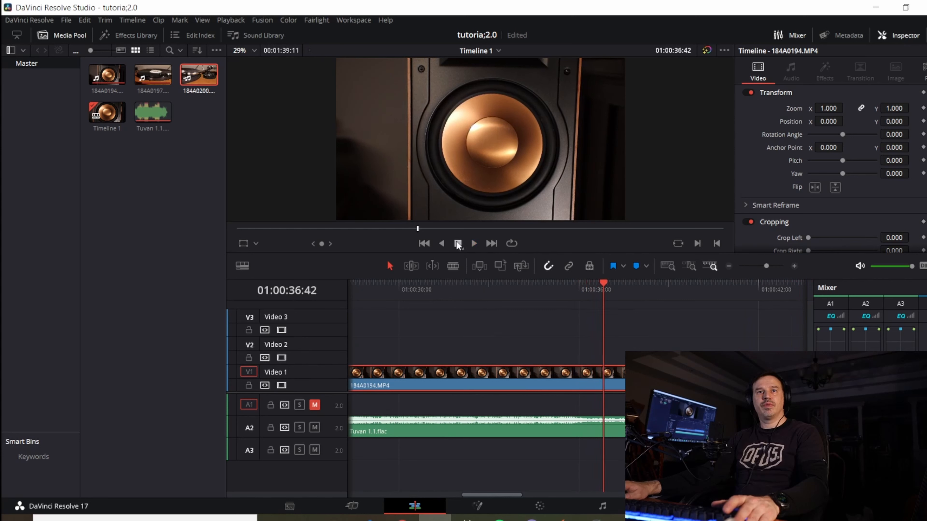
Replay the music around 01:00:36 to find the next beat change and place the playhead at 01:00:35:44
click(473, 244)
click(458, 244)
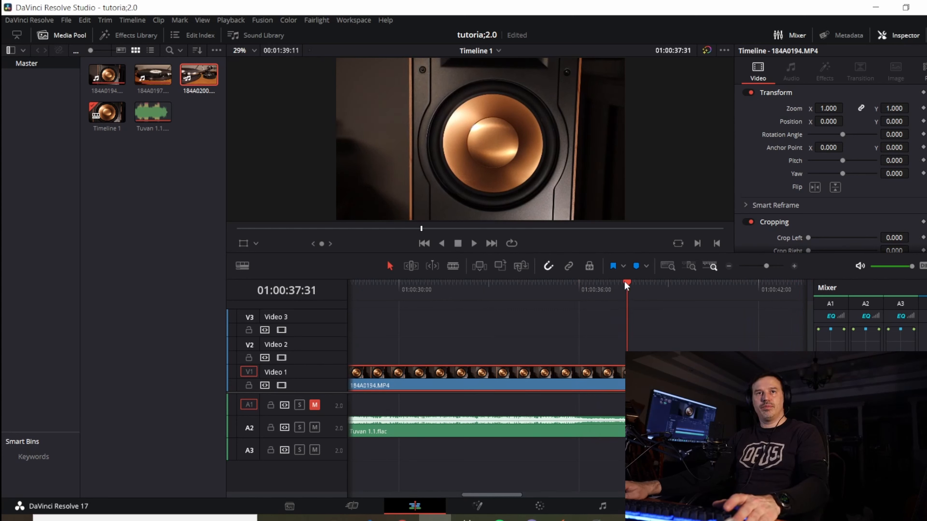
drag(625, 282, 572, 282)
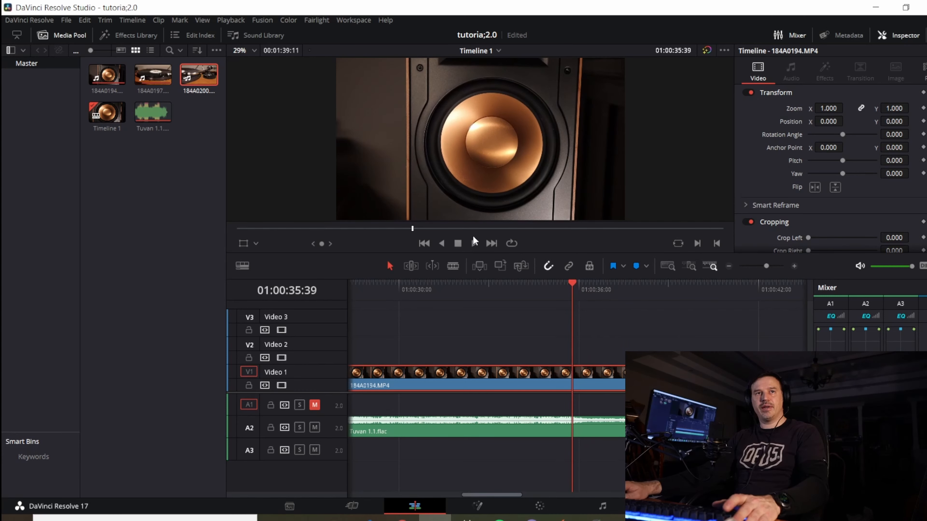
click(474, 243)
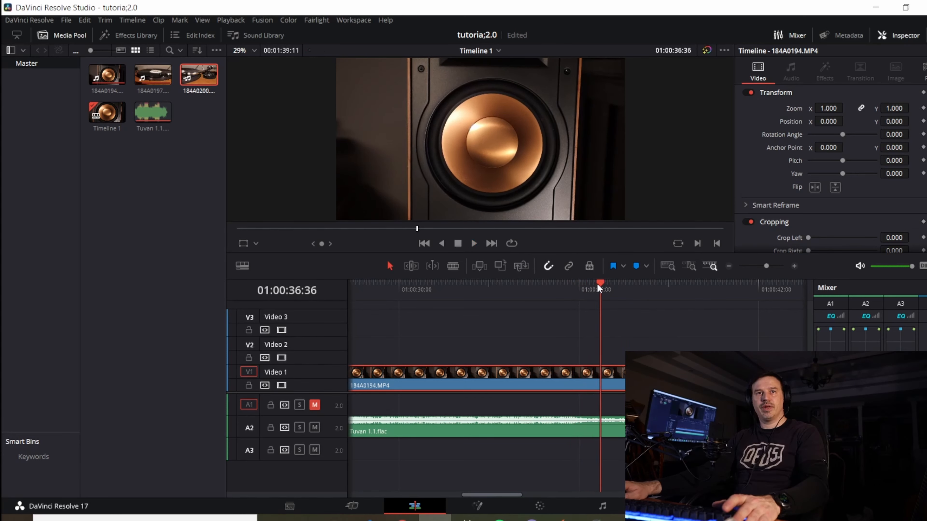
drag(597, 284, 574, 284)
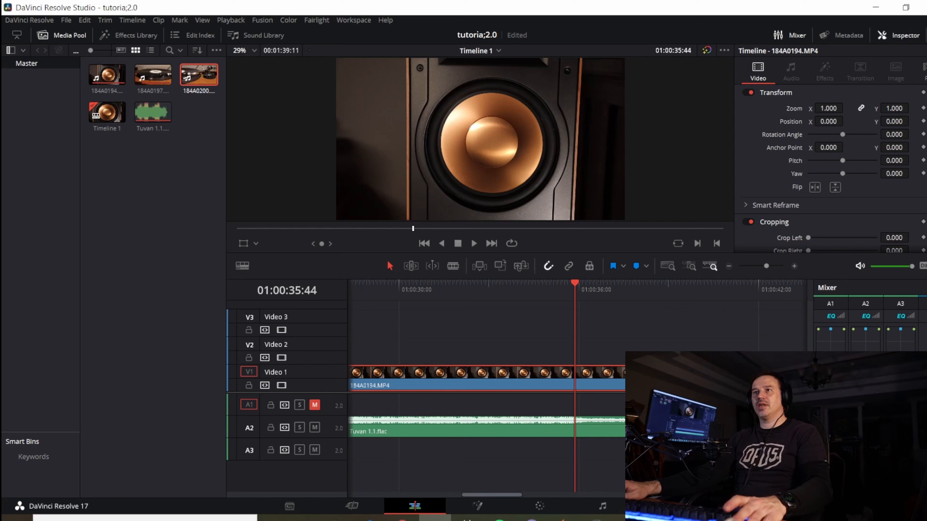
Import 184A0203.MP4 into the media pool and preview it in the source viewer
drag(926, 192, 172, 223)
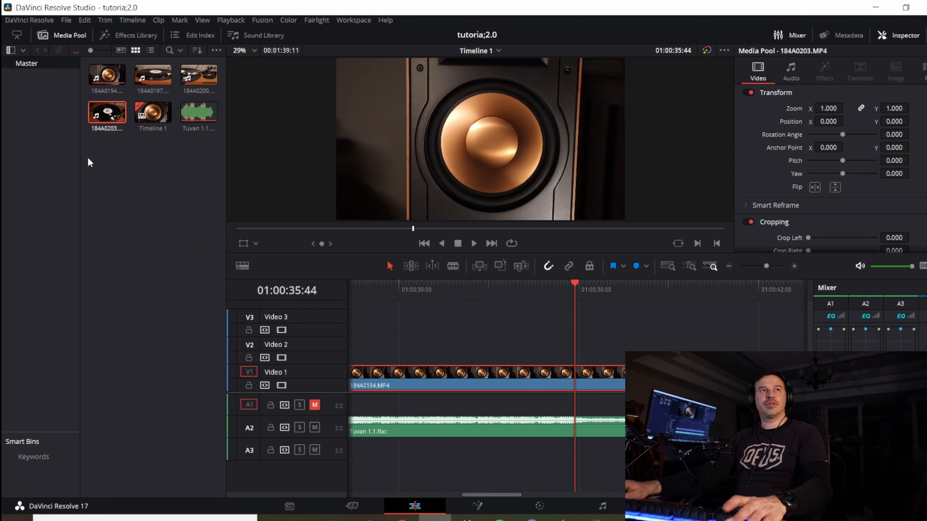
double_click(99, 112)
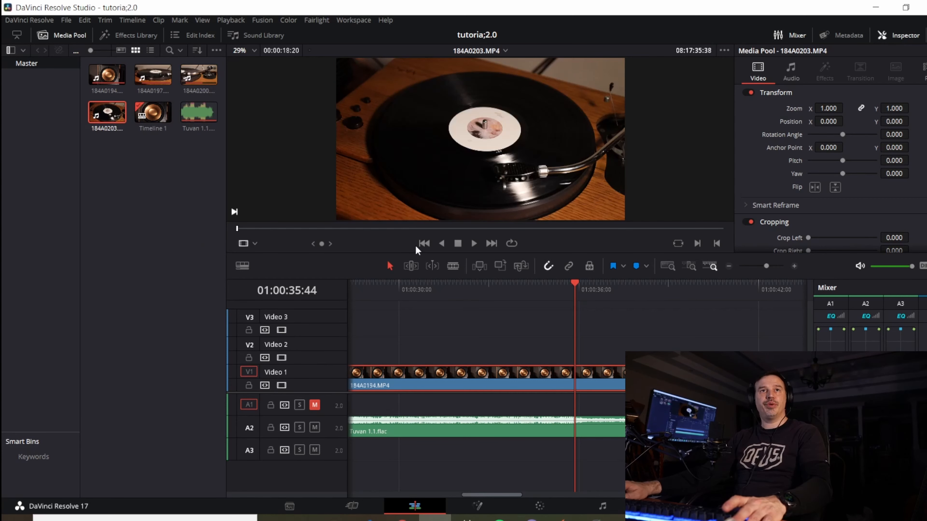
mouse_move(242, 230)
mouse_down()
mouse_move(670, 231)
mouse_move(464, 230)
mouse_move(266, 246)
mouse_move(648, 241)
mouse_move(229, 243)
mouse_up()
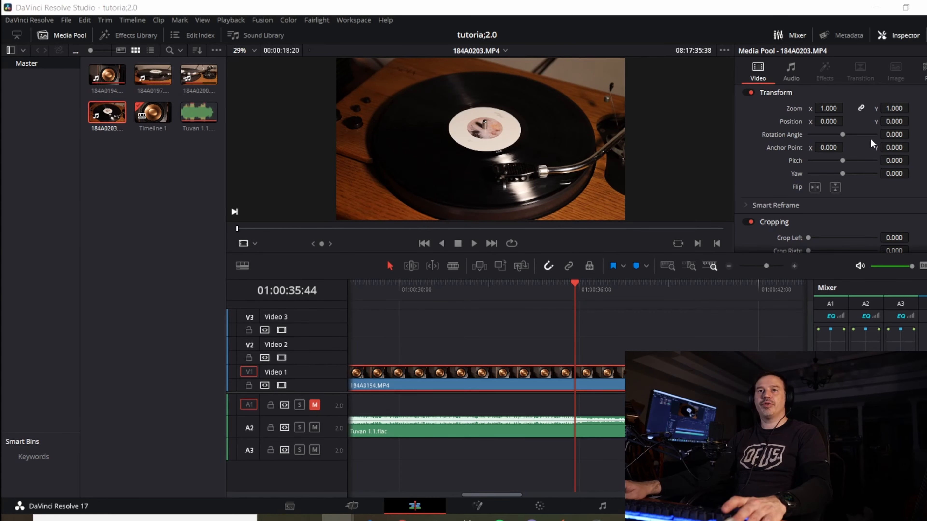
Import 184A0204.MP4 from the speaker folder into the media pool and preview it against 184A0203.MP4
drag(926, 95, 610, 102)
drag(506, 274, 120, 244)
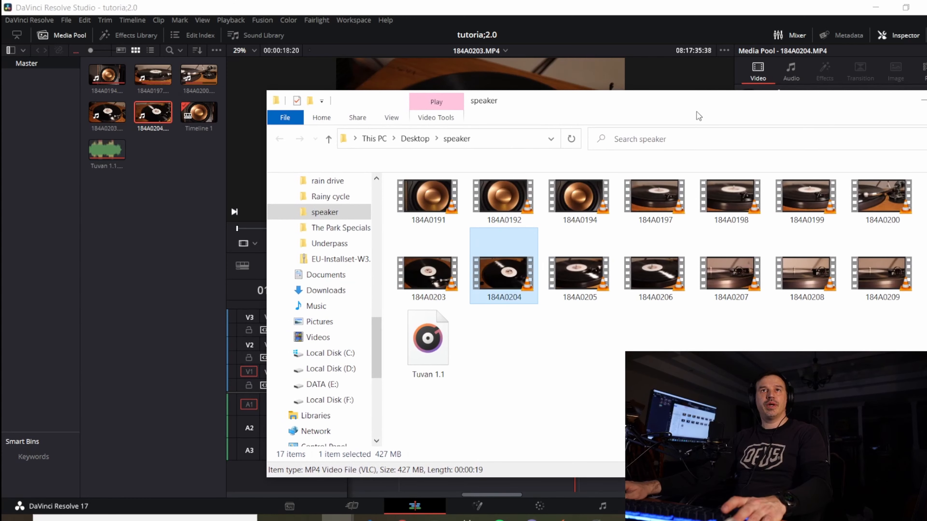
drag(698, 110, 926, 109)
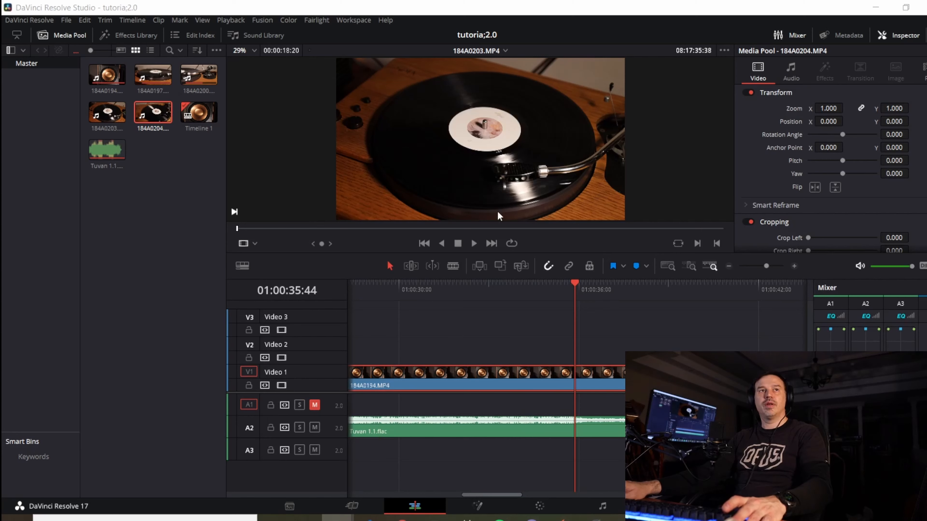
double_click(156, 116)
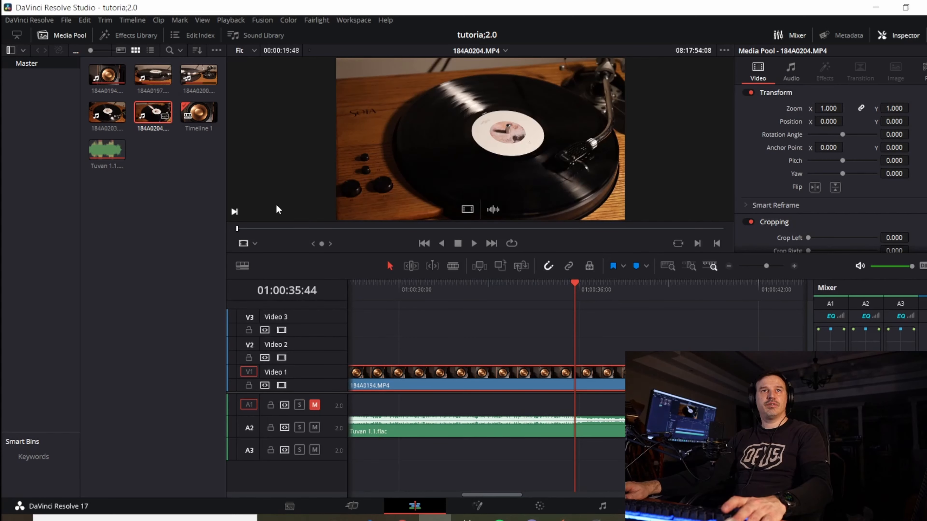
mouse_move(281, 229)
mouse_down()
mouse_move(508, 230)
mouse_move(267, 230)
mouse_move(556, 229)
mouse_move(268, 228)
mouse_up()
double_click(106, 118)
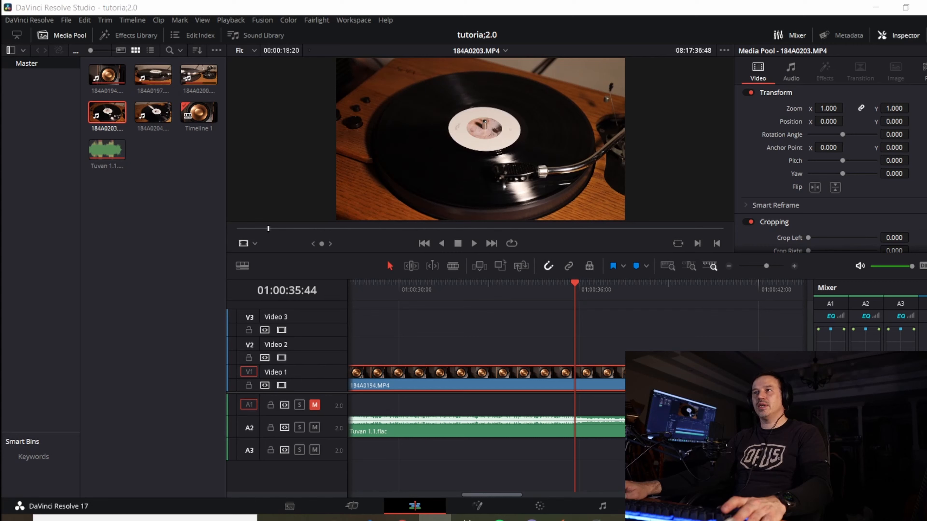
Import 184A0205.MP4 for a preview and remove it from the media pool
drag(292, 261, 198, 264)
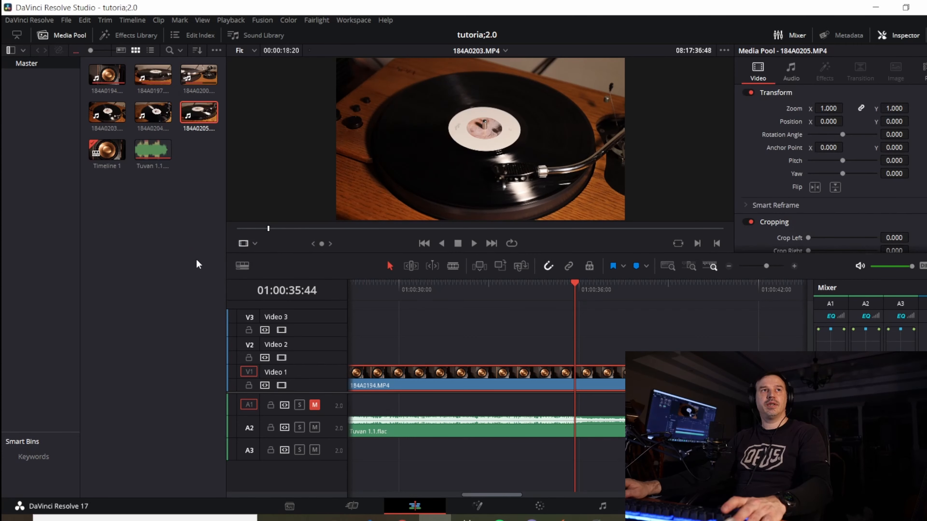
click(207, 118)
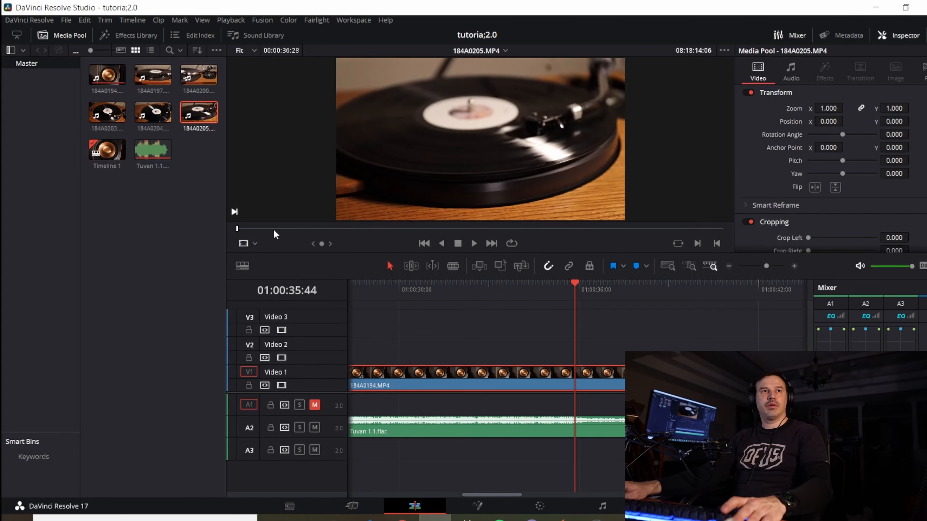
mouse_move(274, 229)
mouse_down()
mouse_move(639, 229)
mouse_move(285, 240)
mouse_up()
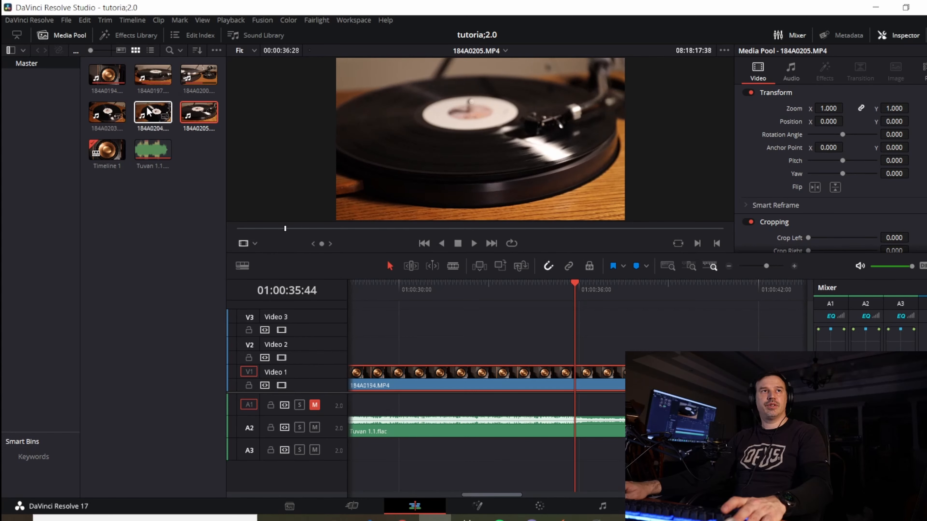
right_click(194, 118)
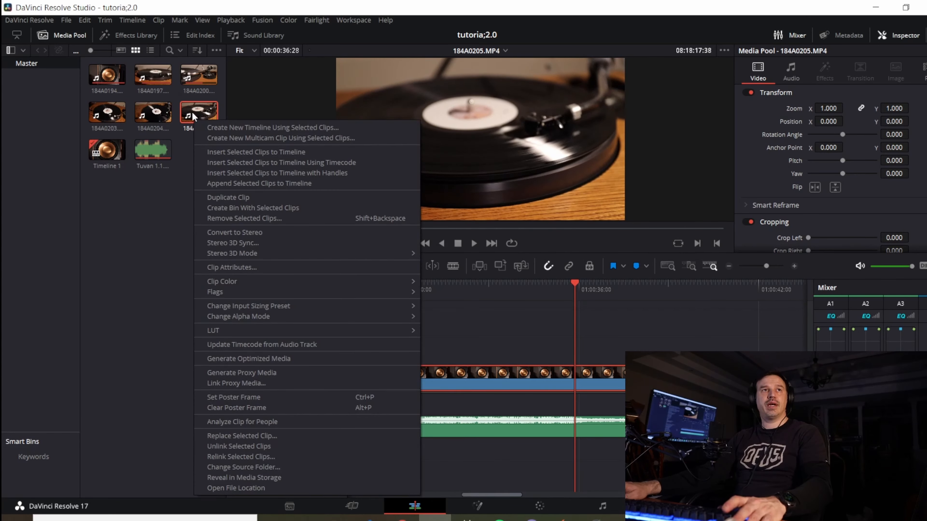
click(257, 218)
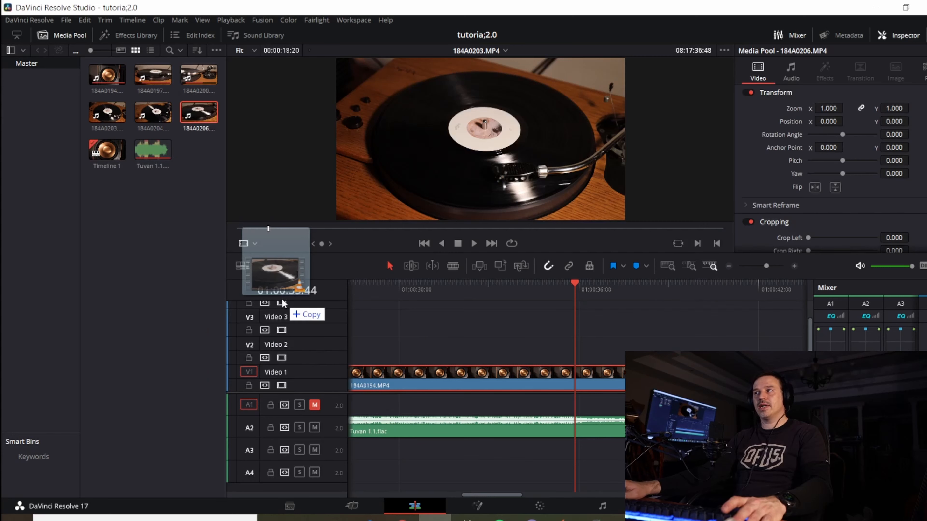
Import 184A0206.MP4 from the speaker folder into the media pool
drag(285, 299, 160, 252)
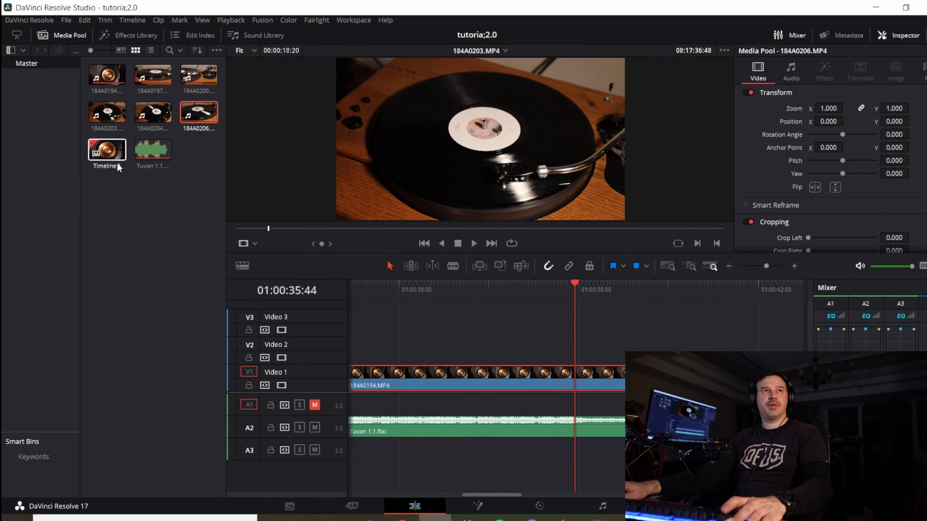
Scrub through 184A0206.MP4 in the source viewer, compare it with 184A0203.MP4, and enlarge the viewer
click(192, 115)
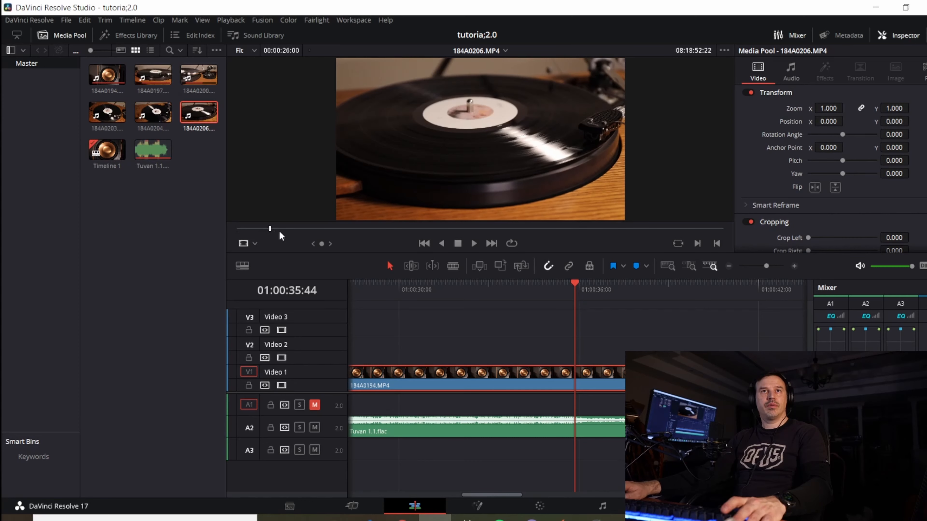
drag(269, 228, 534, 230)
drag(636, 237, 236, 237)
click(107, 113)
click(199, 113)
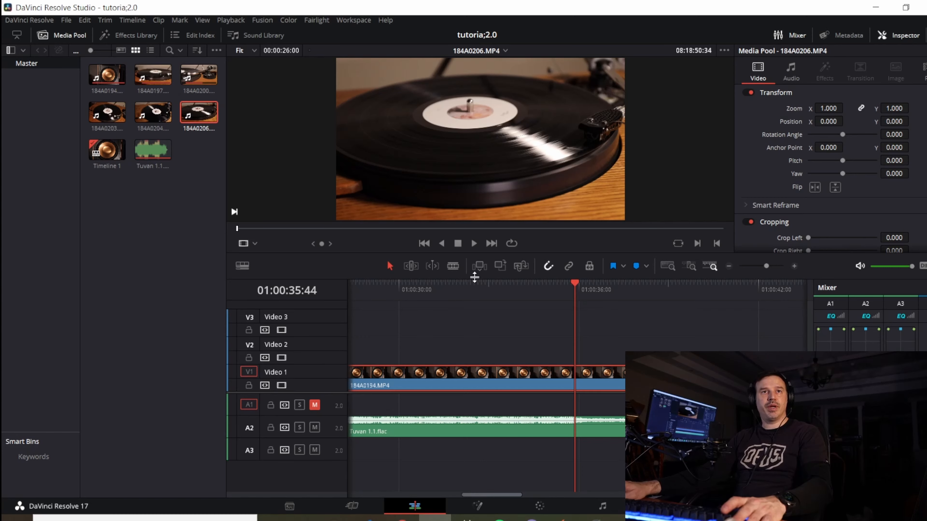
drag(474, 277, 476, 328)
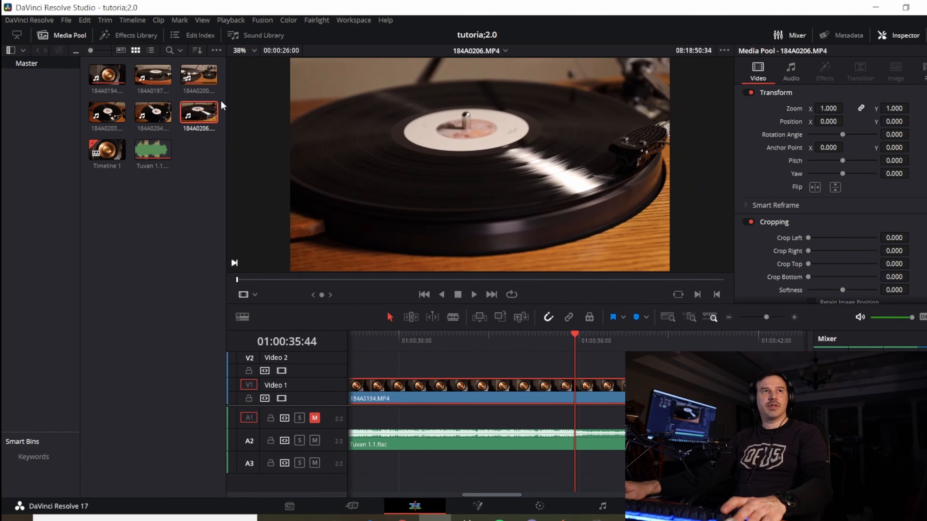
Try 184A0206.MP4 on Video 2 at 01:00:35:44 and play the change from the speaker shot
drag(207, 118, 588, 358)
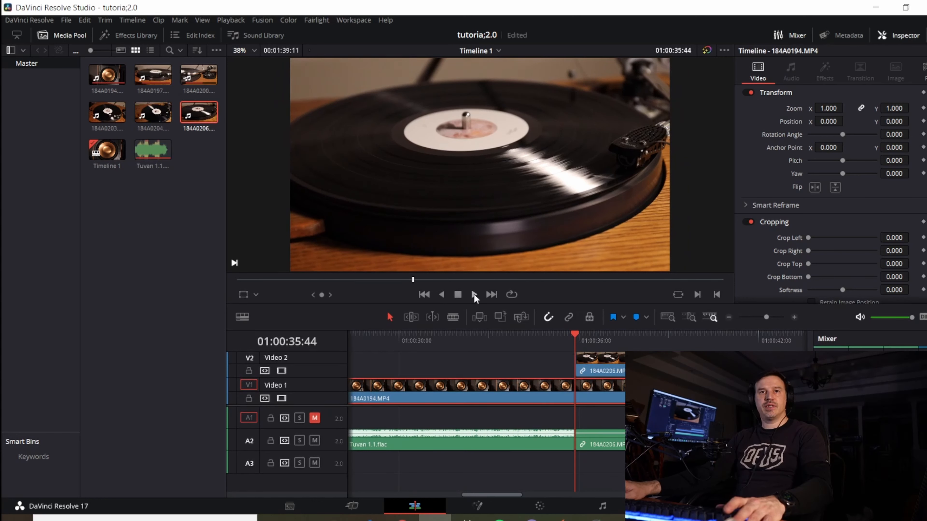
click(542, 342)
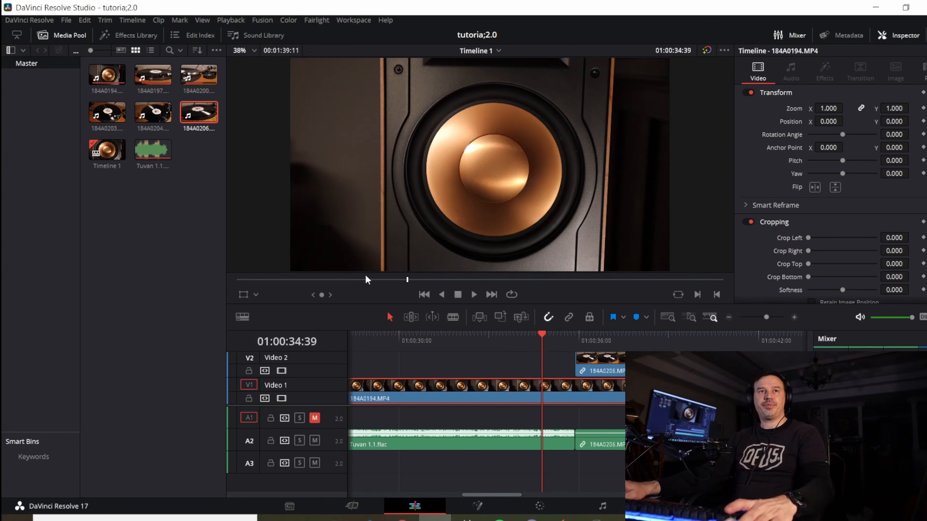
click(473, 294)
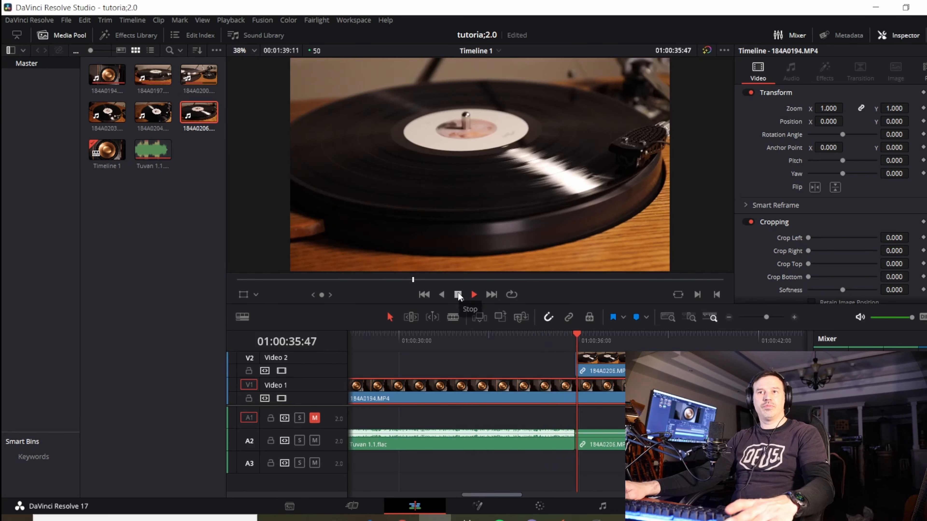
click(458, 295)
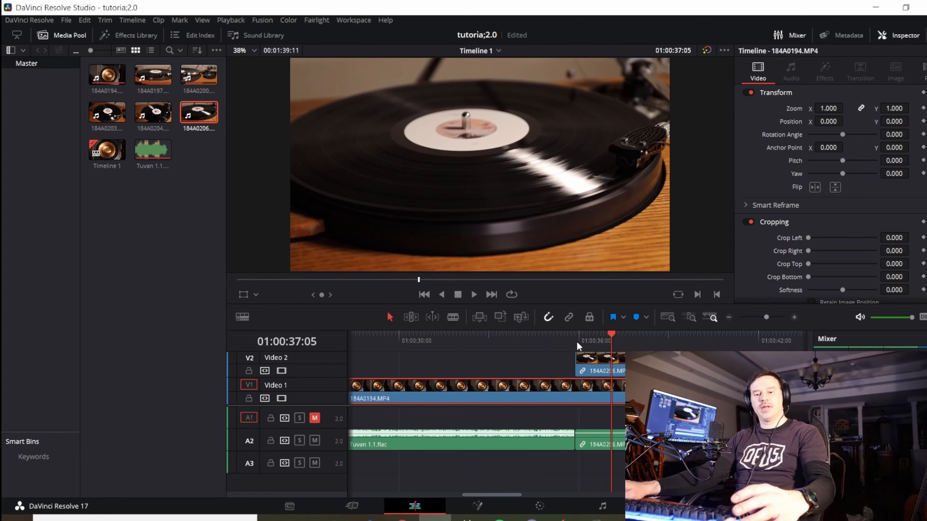
key(Delete)
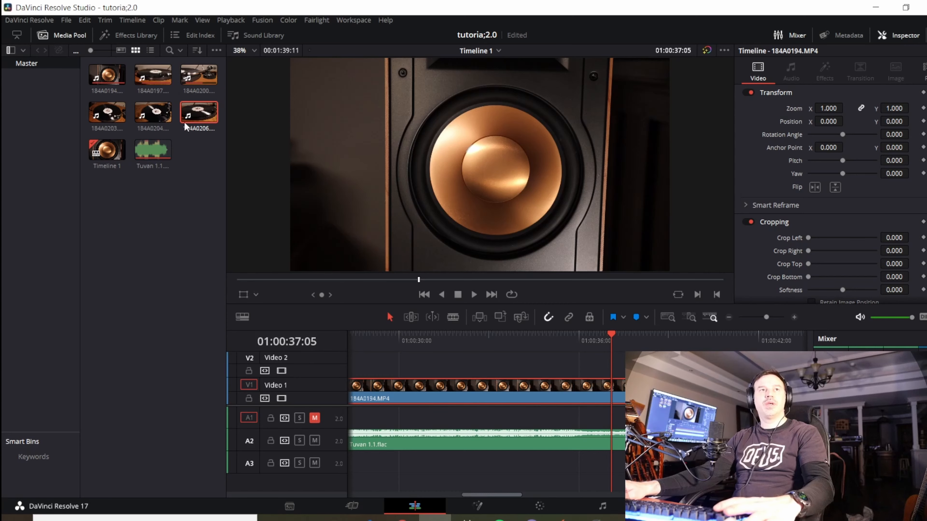
Place 184A0206.MP4 on Video 3 starting at 01:00:37:05 and resize the timeline area to show the video and audio tracks
drag(607, 328, 619, 378)
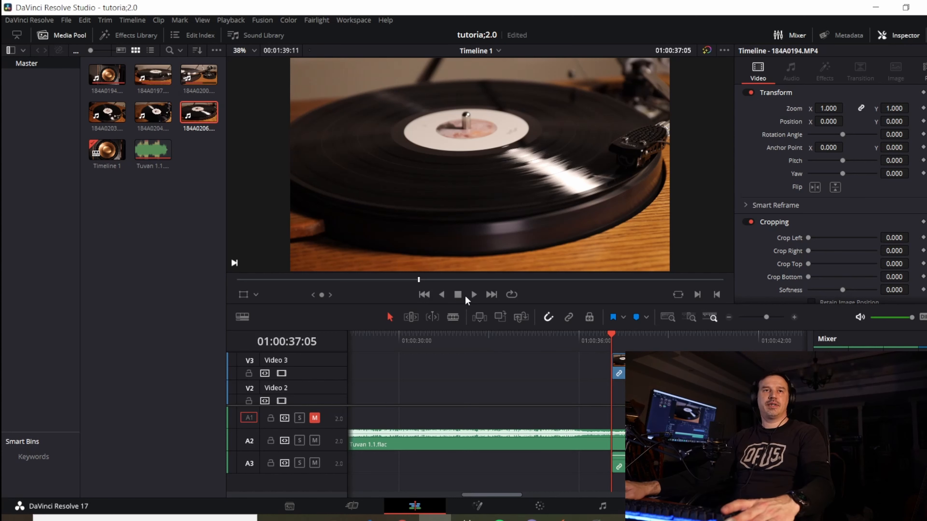
click(554, 335)
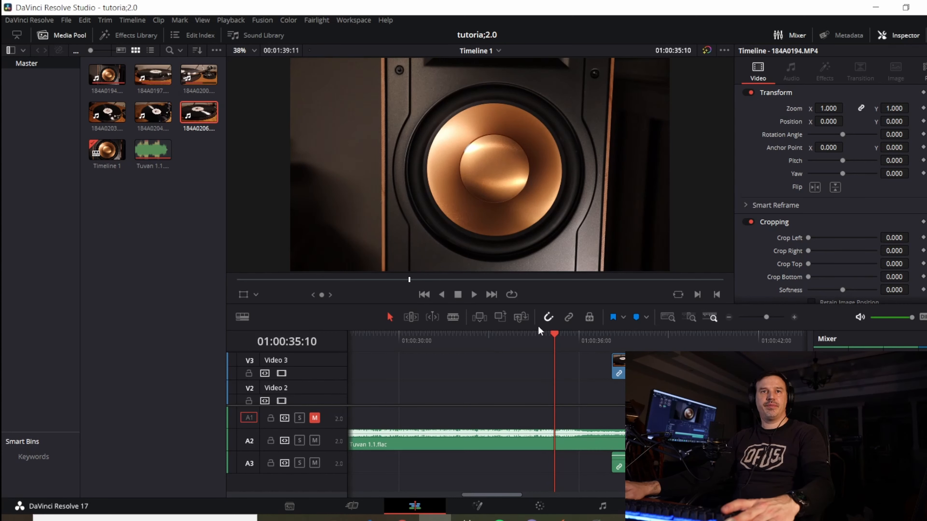
drag(537, 330, 529, 272)
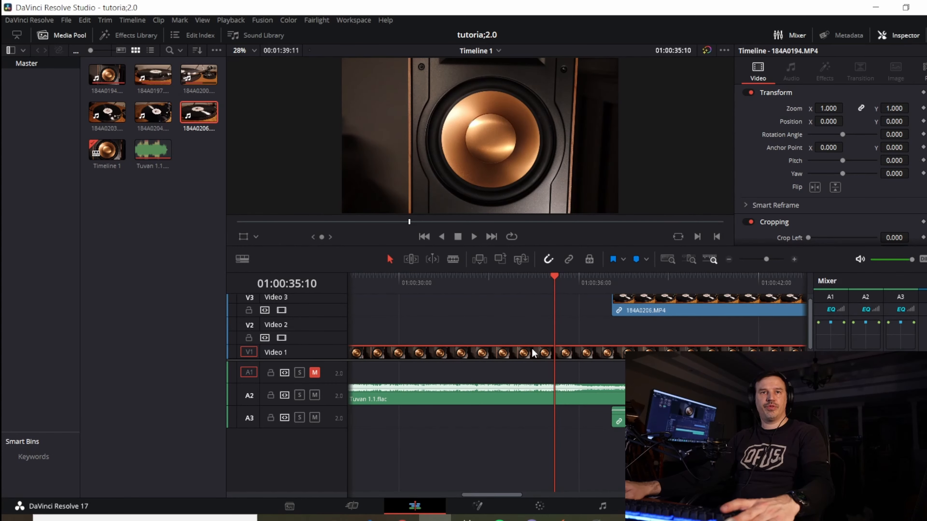
drag(531, 360, 532, 414)
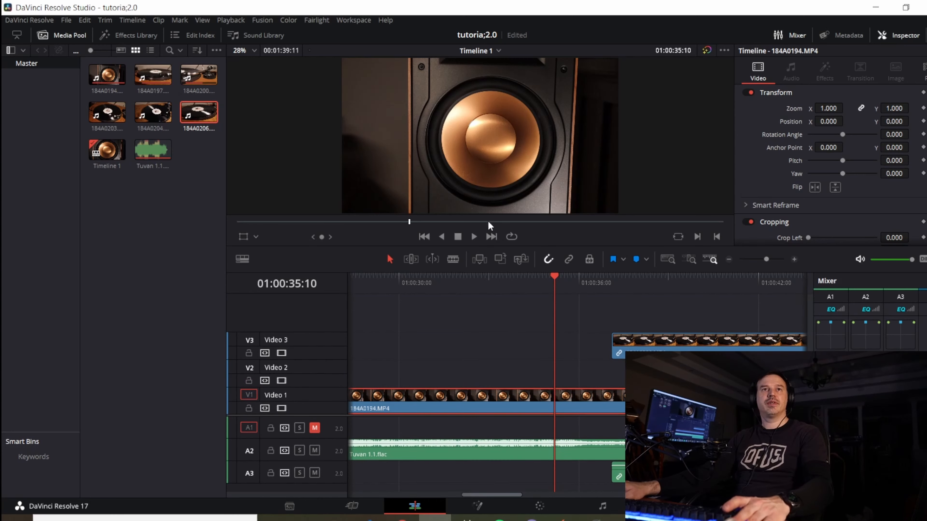
drag(517, 271, 520, 318)
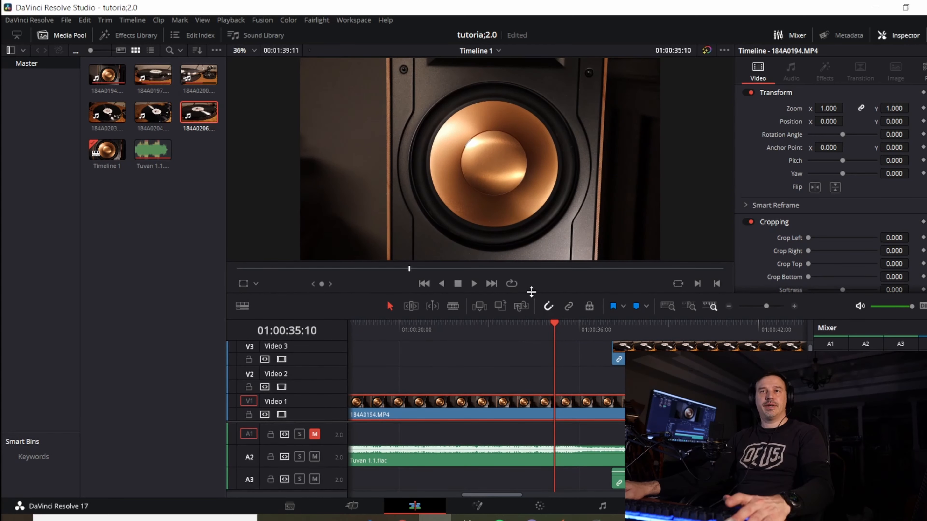
Play the speaker shot into the turntable shot and park the playhead at 01:00:53:35 for the next cut
click(474, 284)
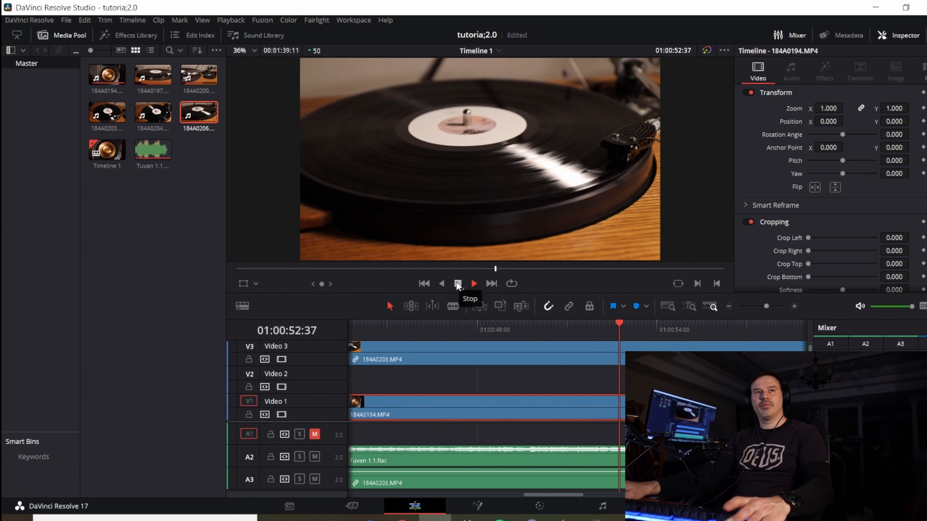
click(457, 284)
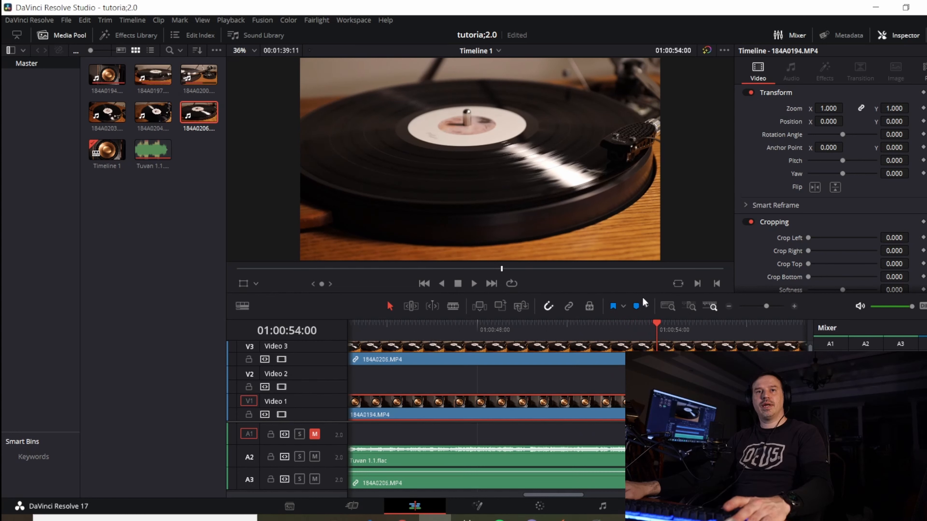
drag(660, 324, 648, 322)
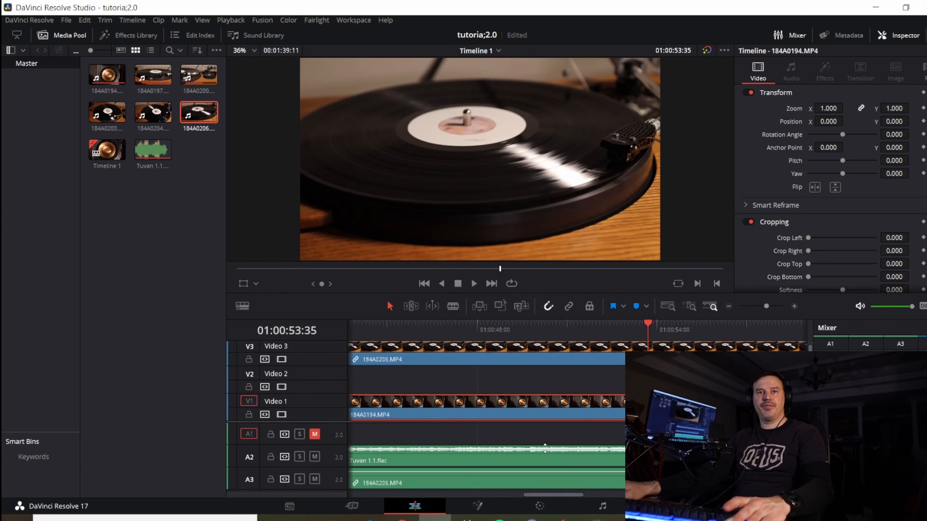
Split the speaker clip on Video 1 where 184A0206.MP4 begins and move its second part to start at 01:00:53:35
drag(560, 495, 512, 493)
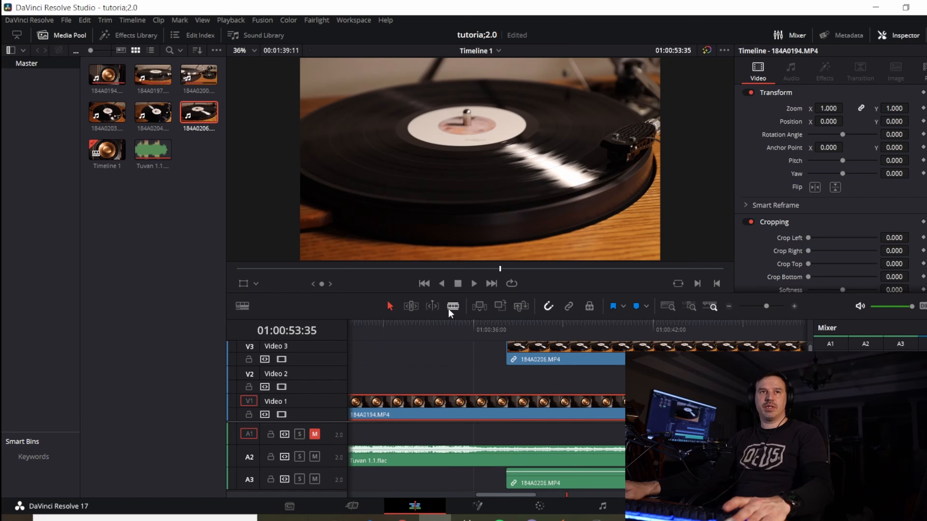
click(506, 400)
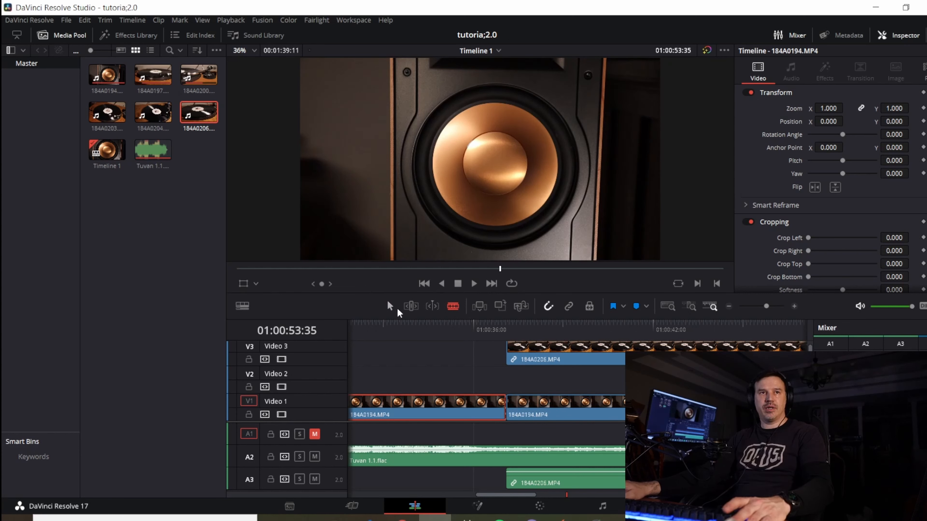
click(391, 305)
click(535, 412)
key(Delete)
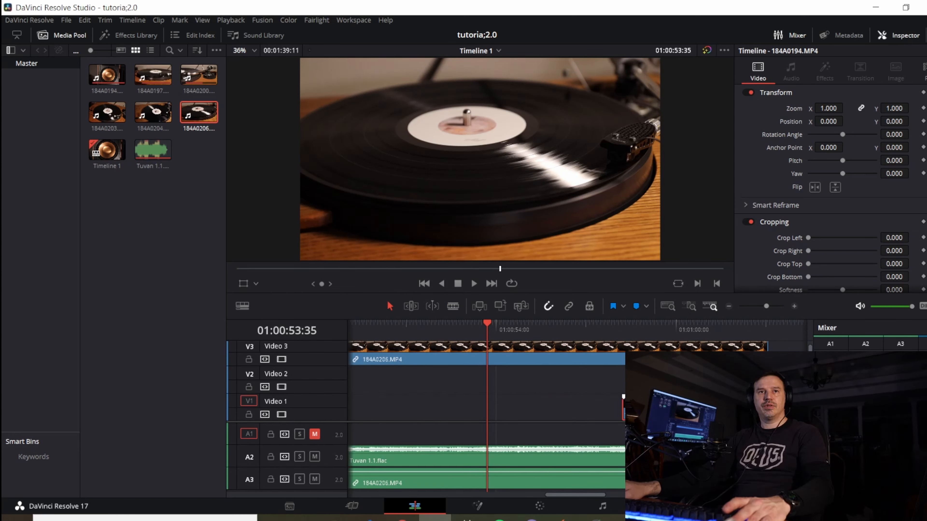
drag(655, 415, 519, 416)
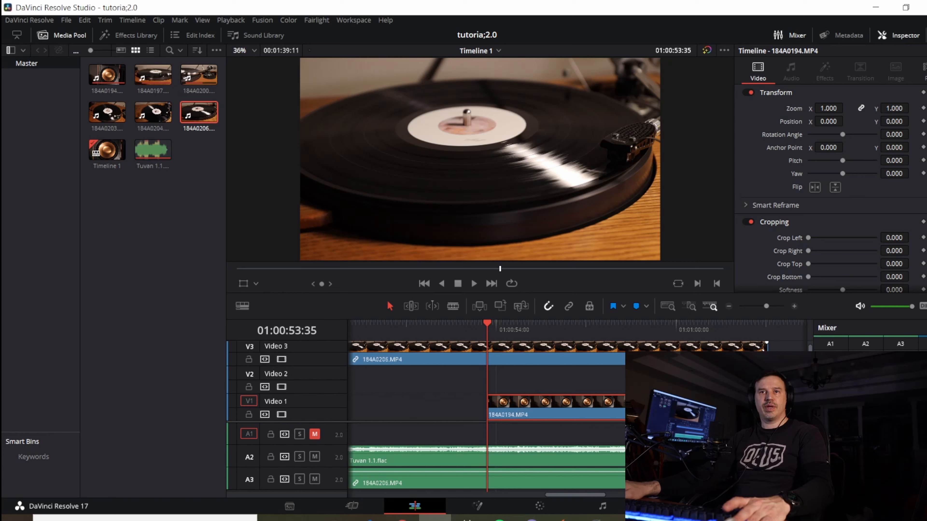
Trim the end of 184A0206.MP4 on Video 3 to 01:00:53:35 and play the cut to the speaker shot
drag(765, 347, 487, 346)
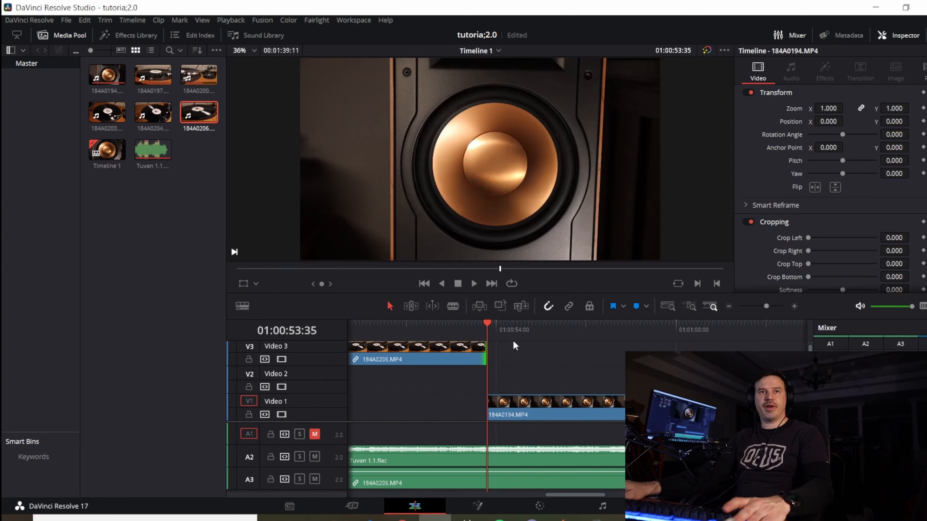
click(451, 323)
key(space)
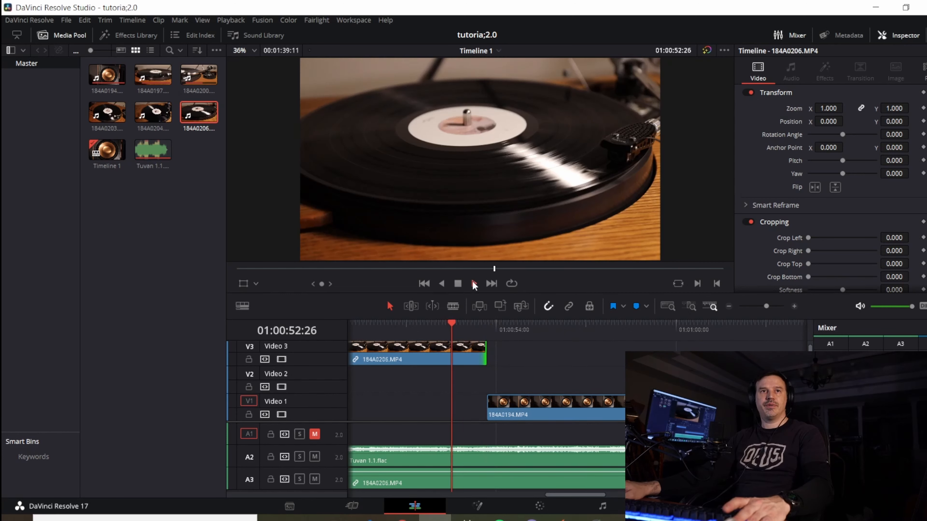
click(459, 283)
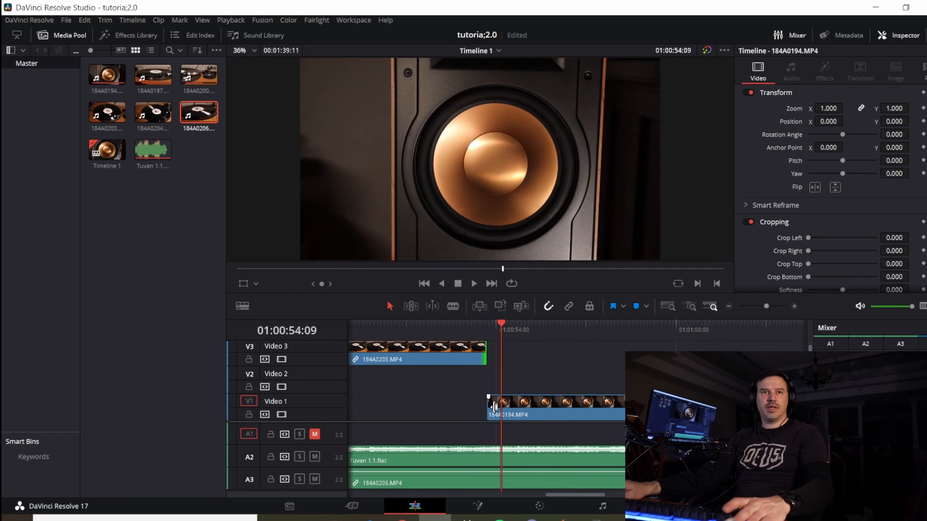
Shorten the end of 184A0206.MP4 by about half a second, move the following speaker clip up against it, and play the cut
drag(481, 353, 472, 352)
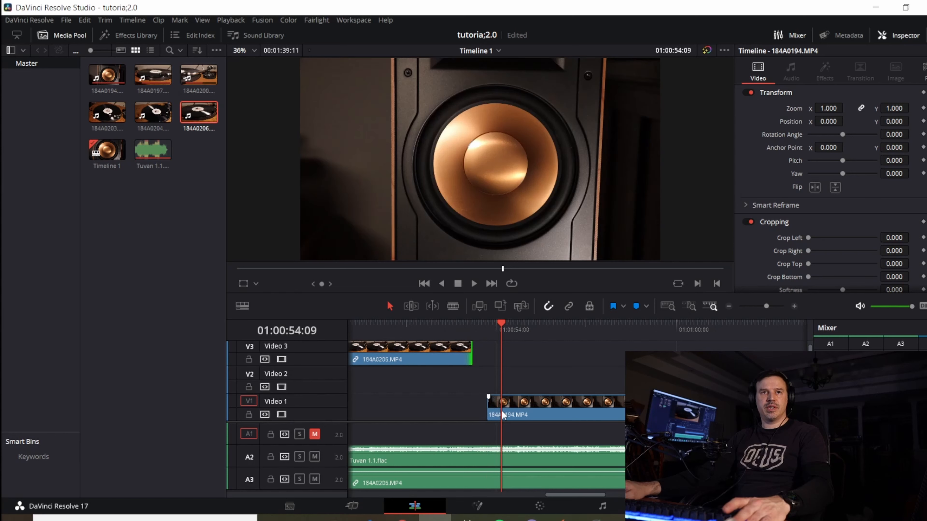
drag(528, 416, 515, 415)
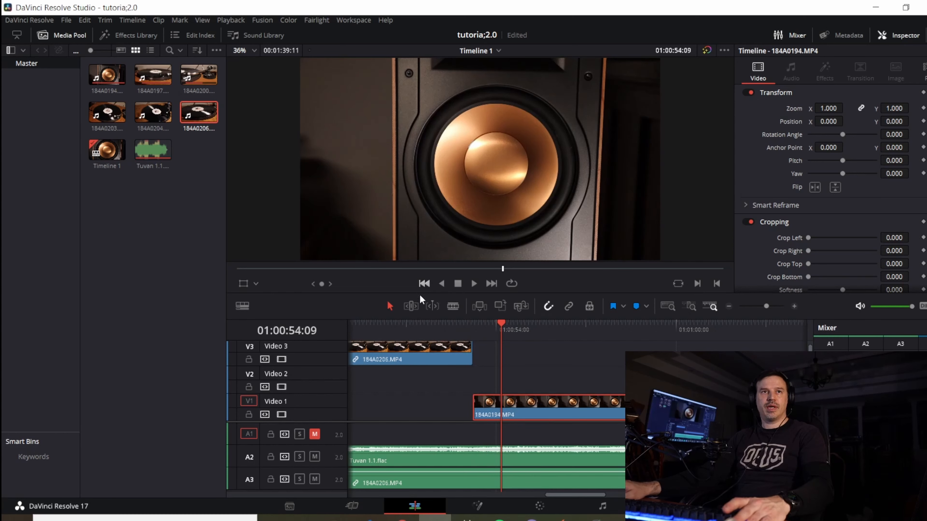
click(420, 329)
click(473, 284)
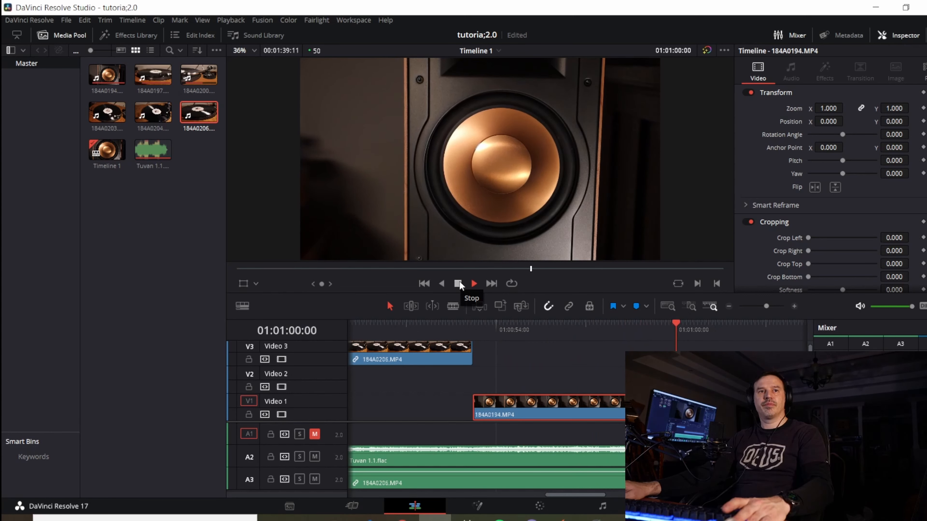
click(458, 284)
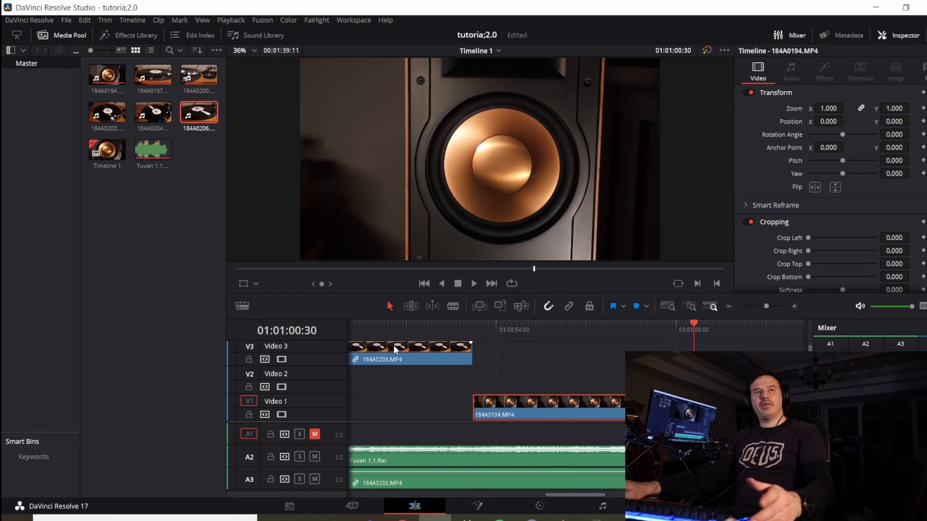
Delete the linked audio of 184A0206.MP4 from track A3, keeping its video on Video 3
click(410, 350)
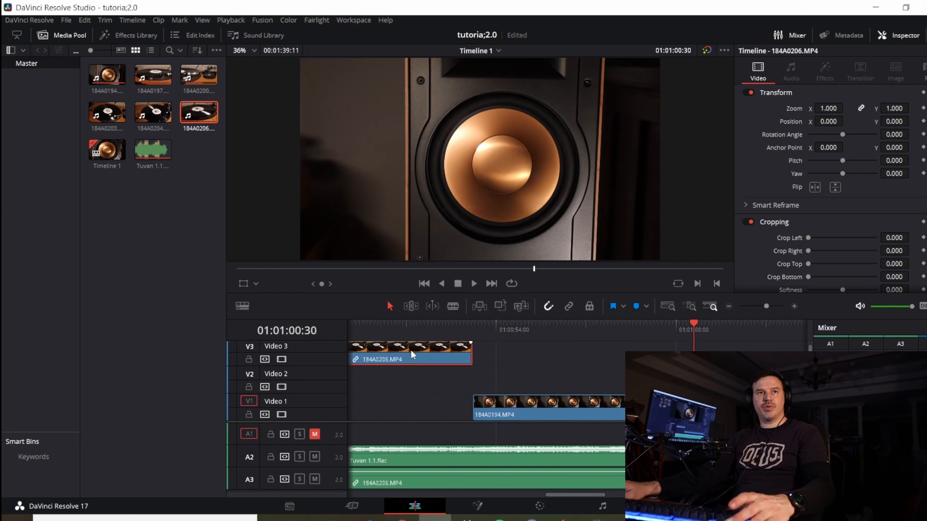
click(409, 479)
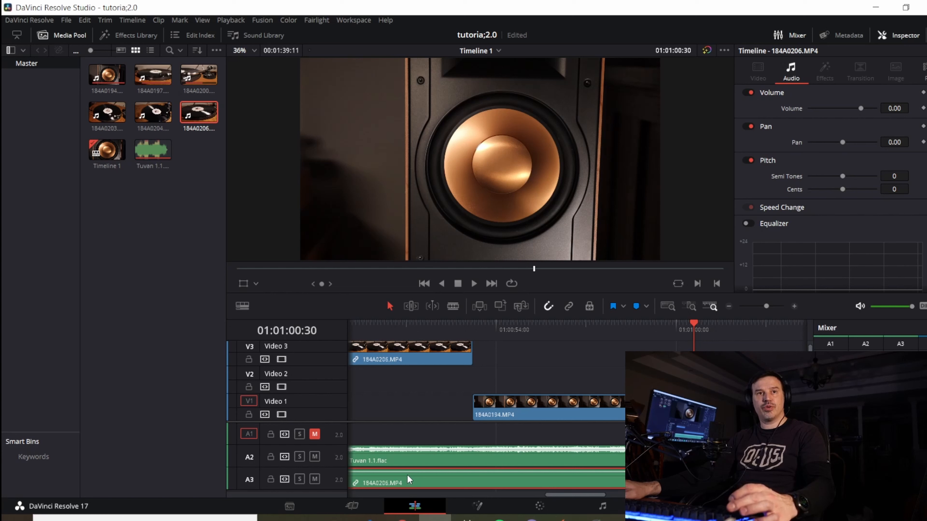
key(Delete)
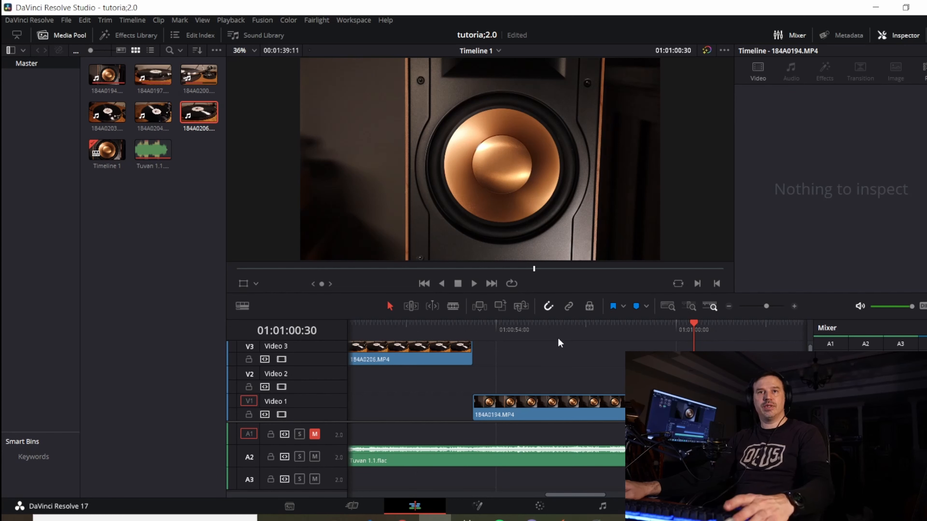
Play the speaker shot after 01:01:00:30, replay its later part, and stop at 01:01:07:03 as the next cut point
click(474, 285)
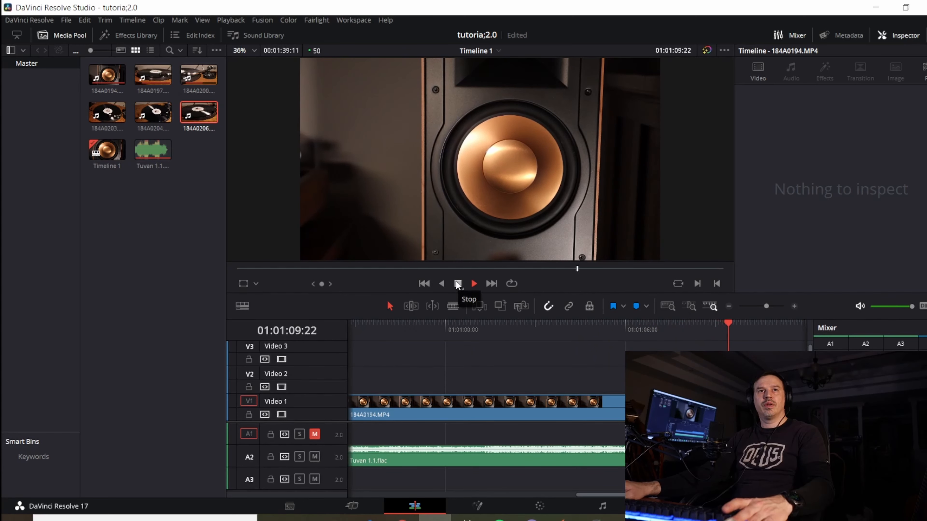
click(457, 283)
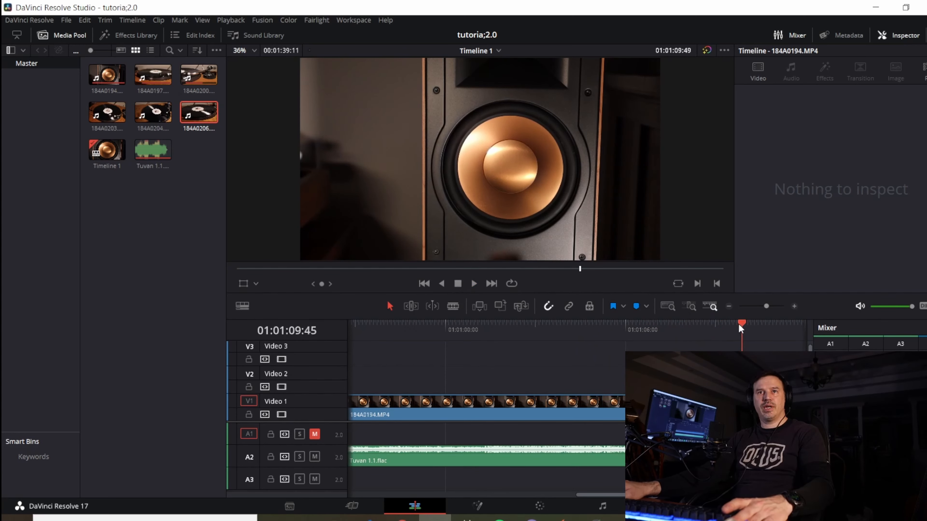
drag(740, 327, 545, 331)
click(474, 284)
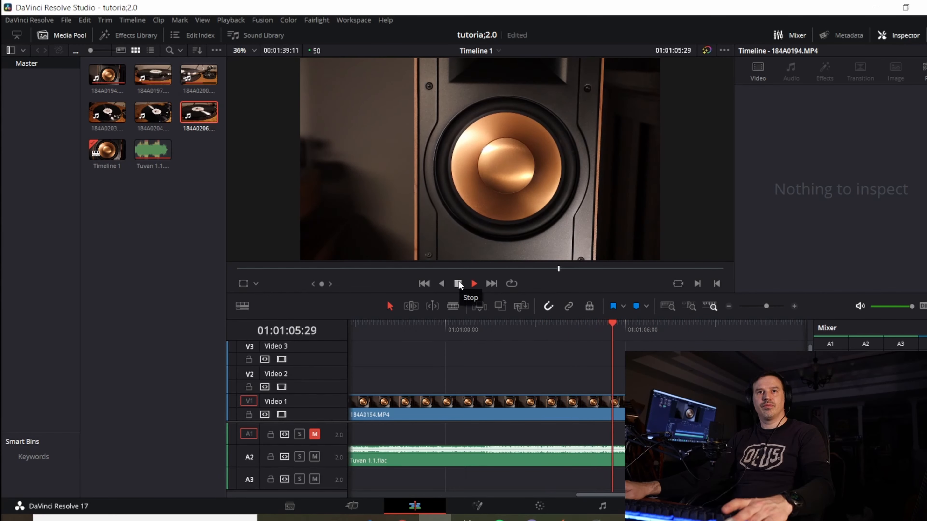
click(458, 284)
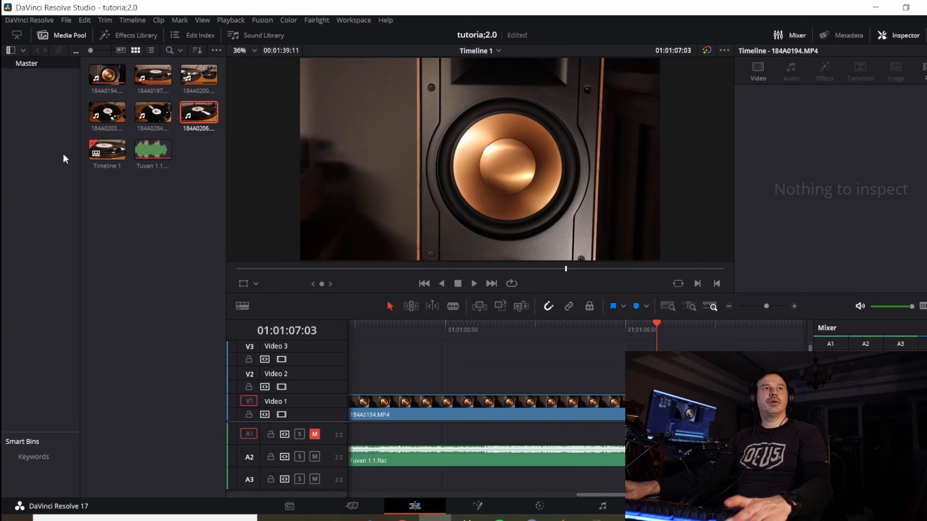
Preview the turntable clips 184A0206.MP4, 184A0203.MP4 and 184A0204.MP4 from the media pool to choose the next shot
click(189, 121)
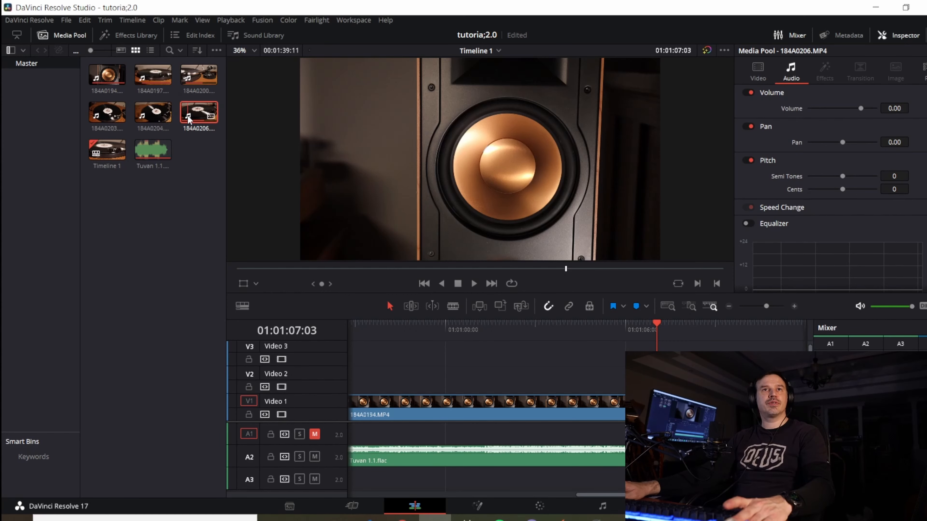
click(98, 122)
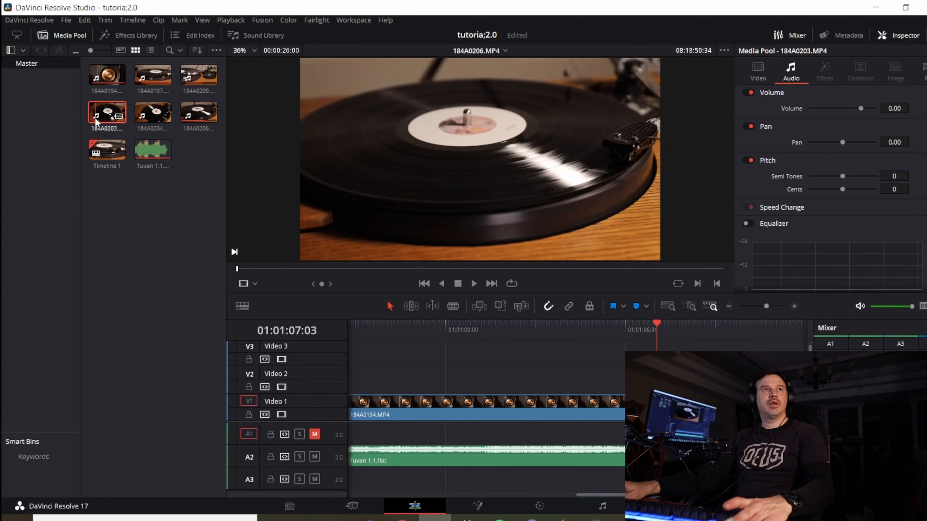
click(145, 125)
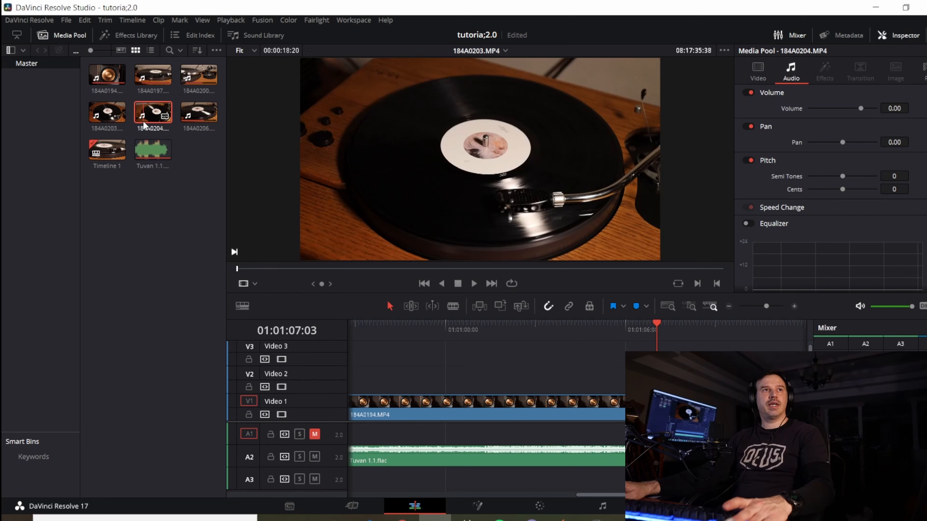
click(192, 123)
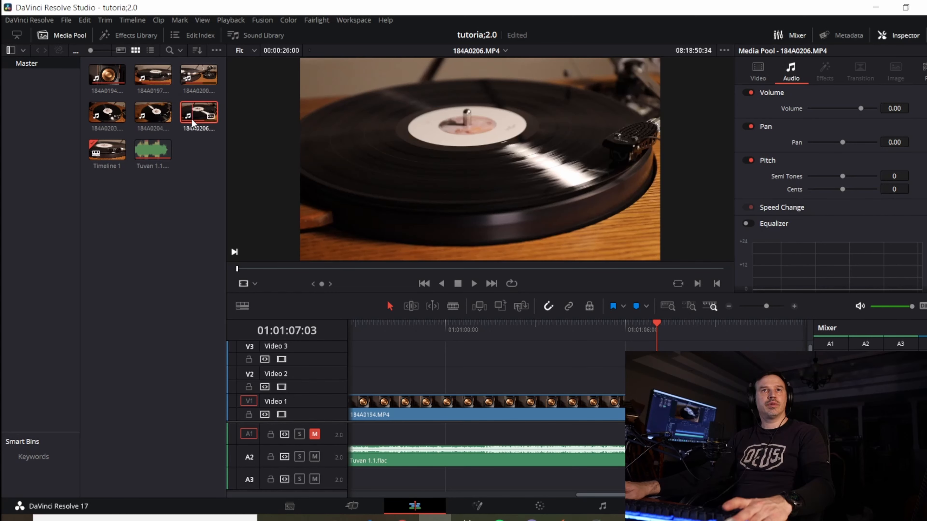
click(146, 121)
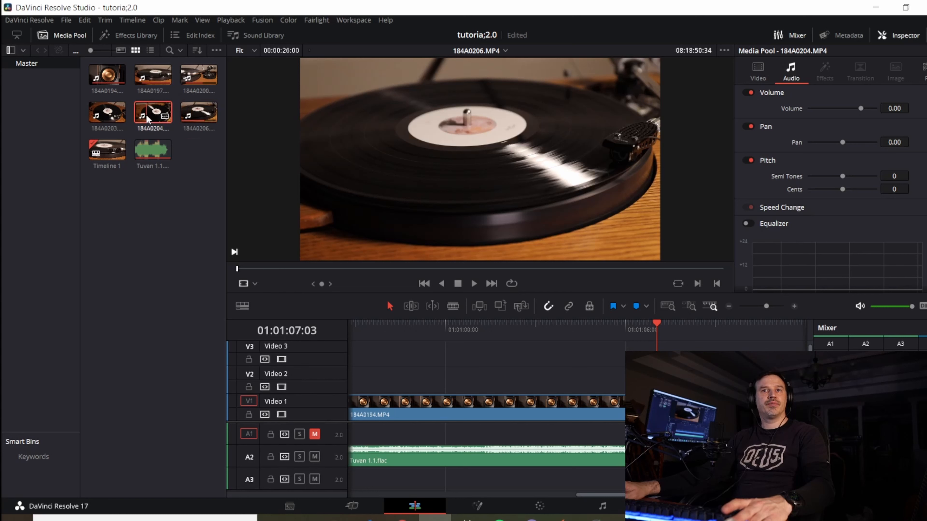
click(99, 117)
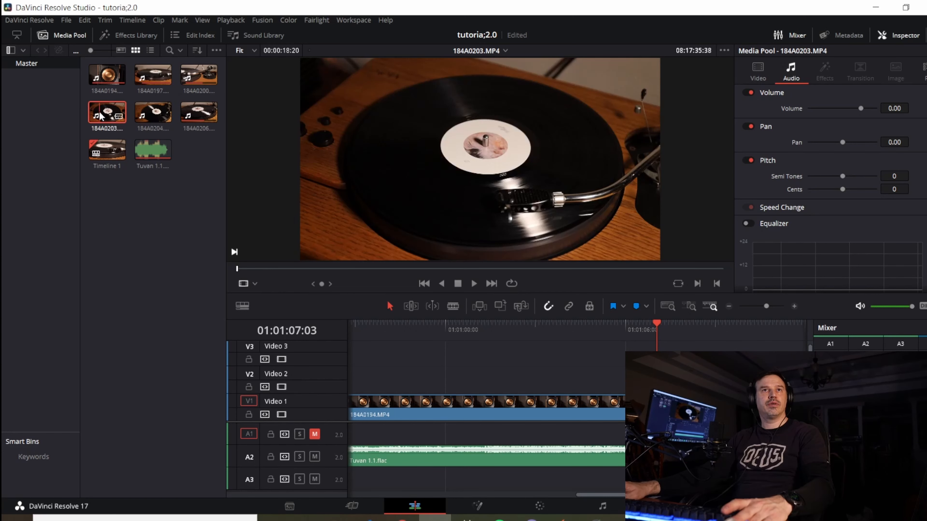
drag(277, 270, 235, 271)
Place 184A0204.MP4 on Video 3 starting at 01:01:07:03, above the speaker clip
click(153, 114)
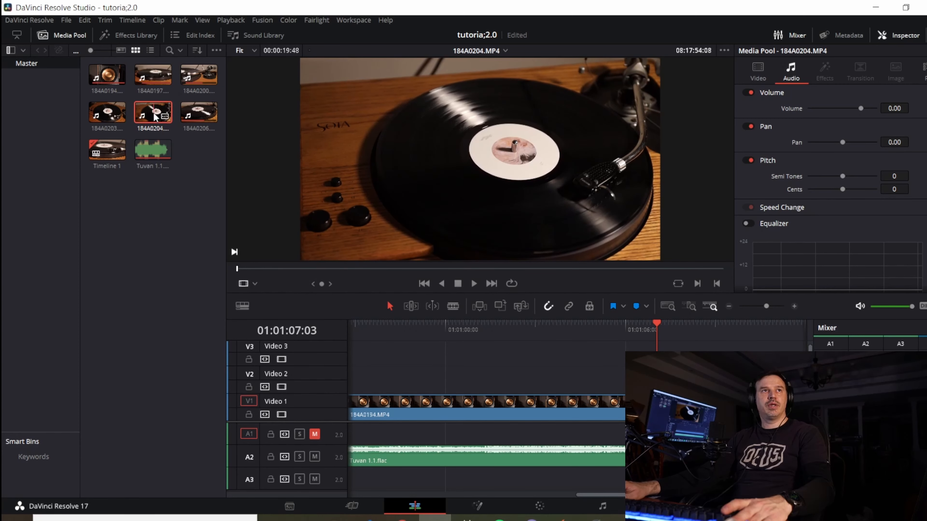
drag(155, 117, 669, 410)
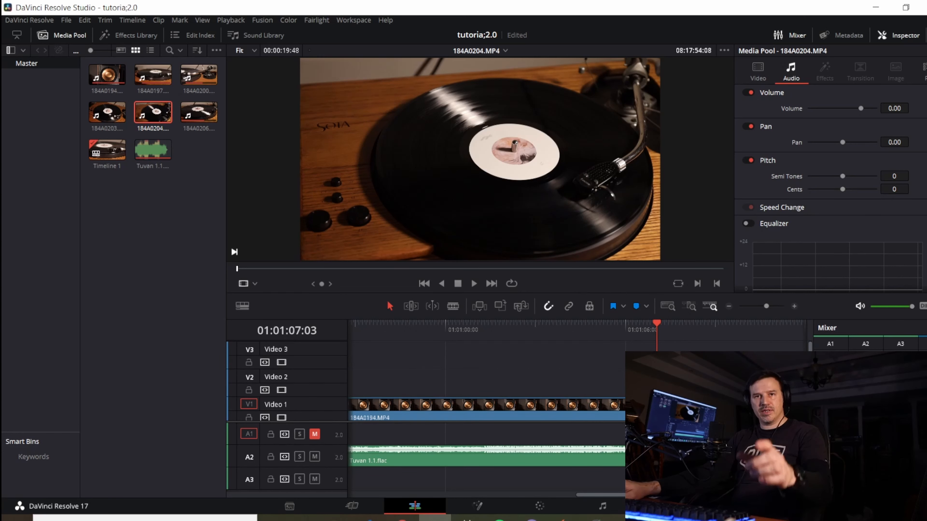
drag(669, 411, 665, 363)
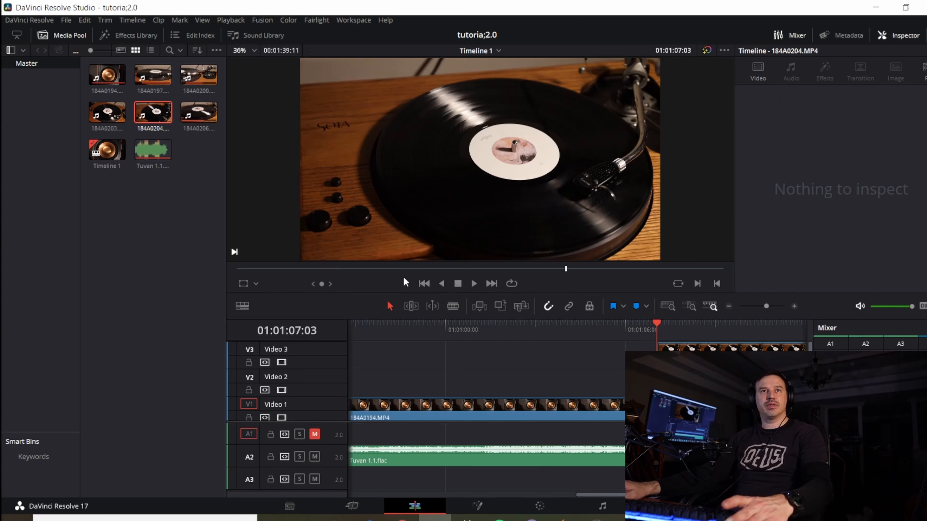
Play 184A0204.MP4 up to 01:01:16:06 and delete its linked audio from track A3, keeping the video
click(474, 284)
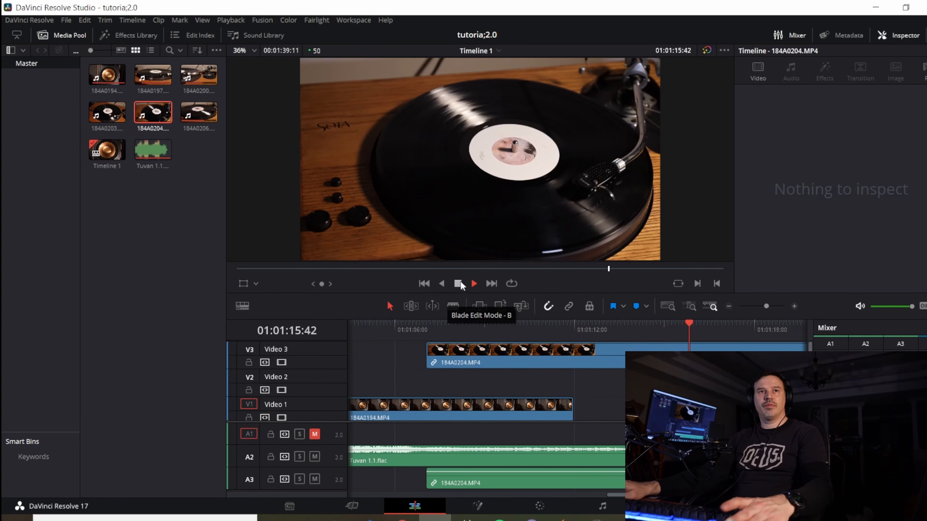
key(space)
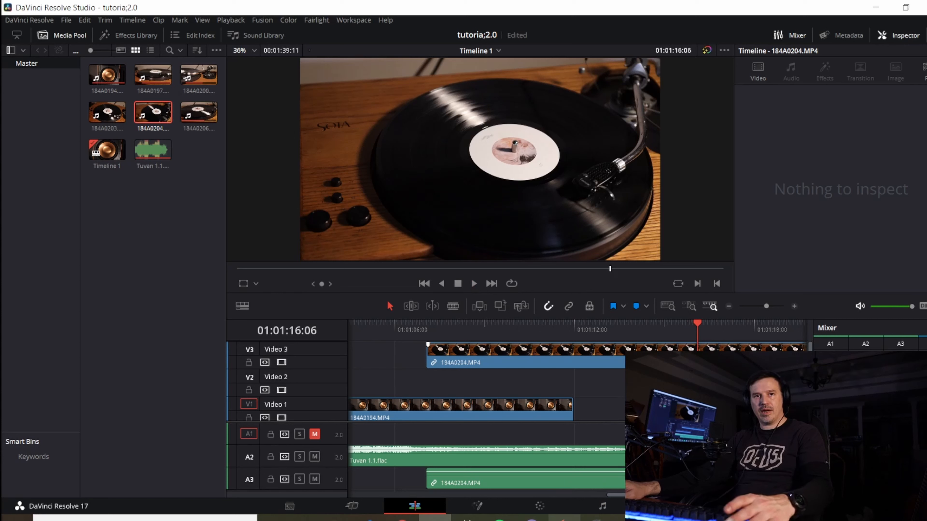
click(557, 484)
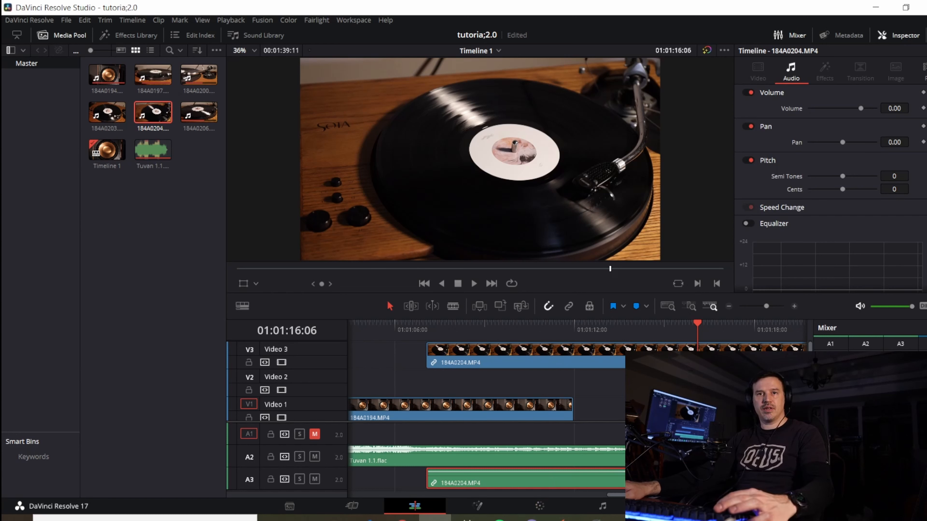
key(Delete)
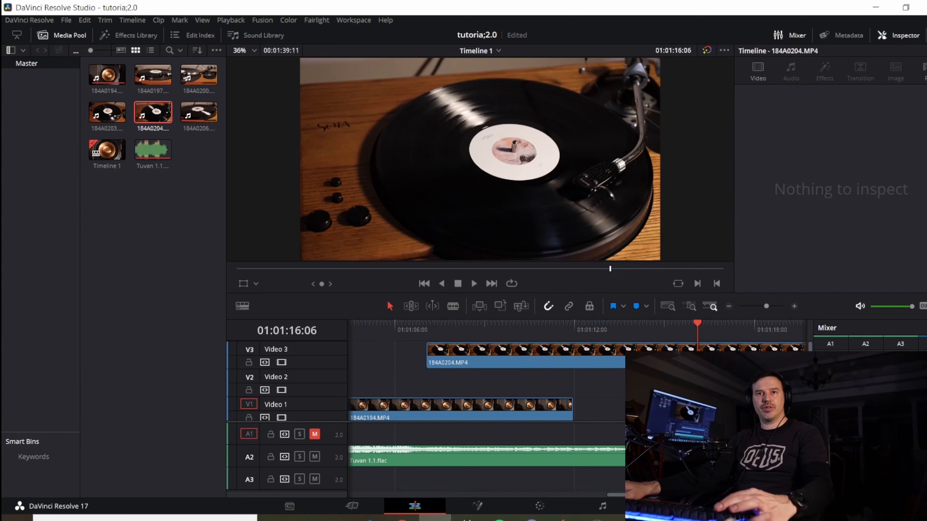
Play the rest of 184A0204.MP4 past its end and stop at 01:01:27:49
click(475, 283)
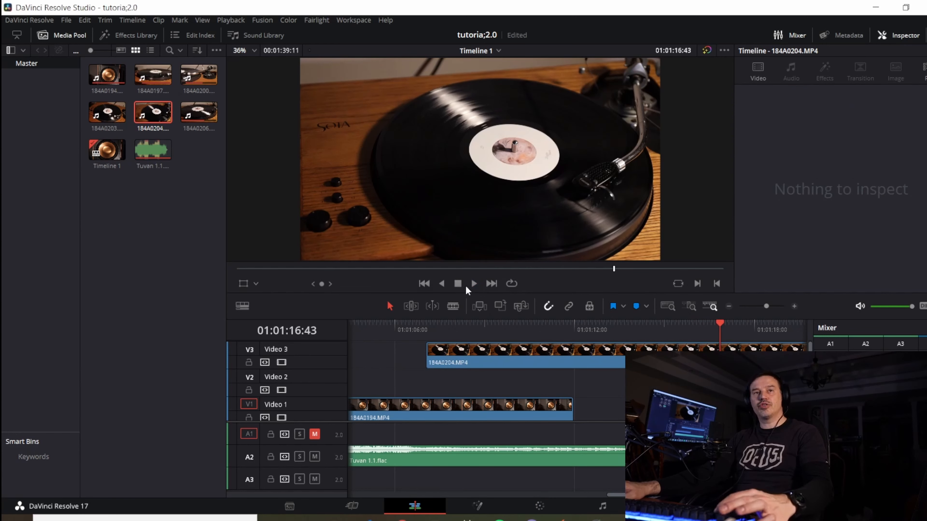
click(474, 282)
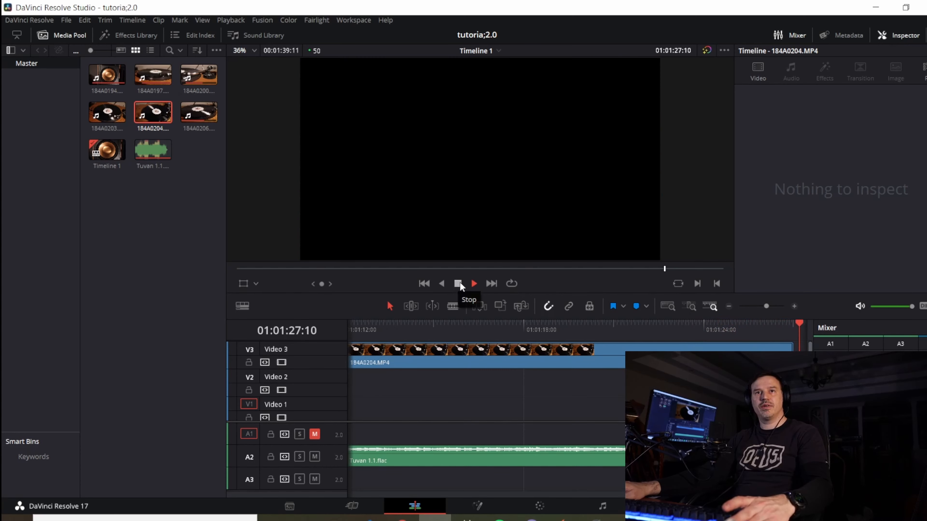
click(458, 284)
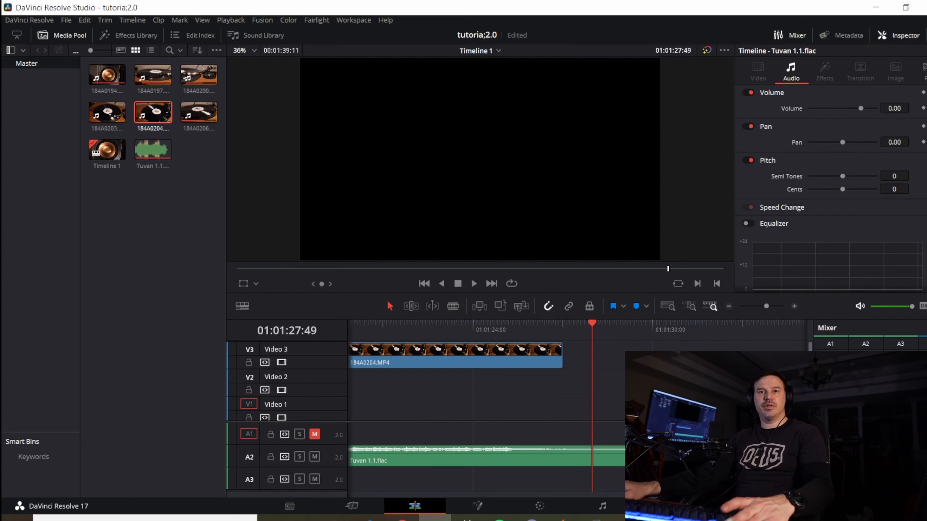
Split the speaker clip on Video 1 where 184A0204.MP4 begins and move its second part to start at the turntable clip's end
drag(663, 495, 607, 497)
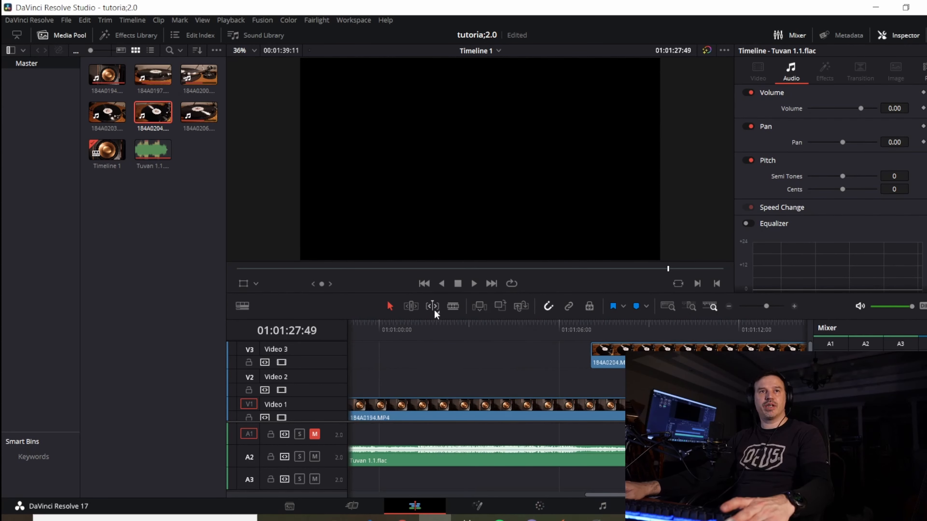
click(452, 307)
click(590, 407)
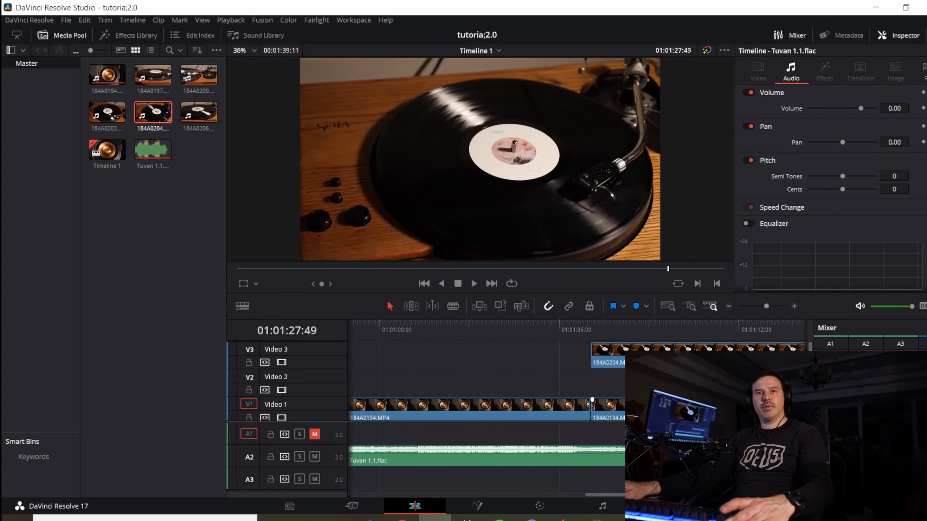
drag(657, 409, 499, 410)
scroll(655, 322, left, 6)
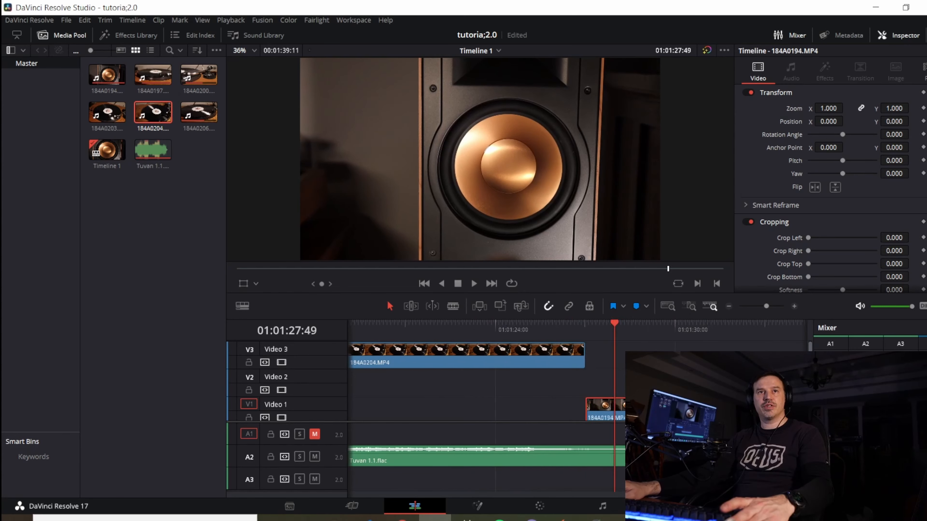
Play the last speaker shot through to 01:01:32:21 and trim the end of Tuvan 1.1.flac on track A2 to that point
click(655, 322)
key(space)
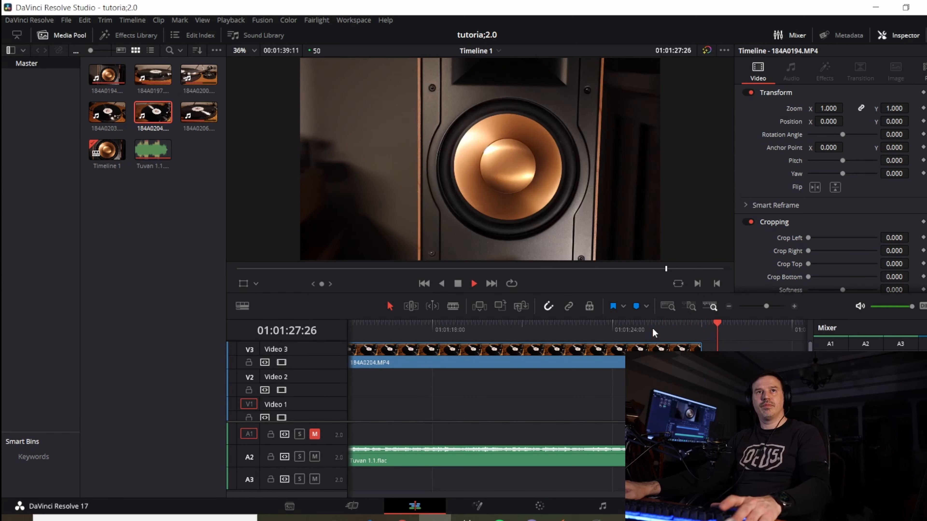
click(458, 285)
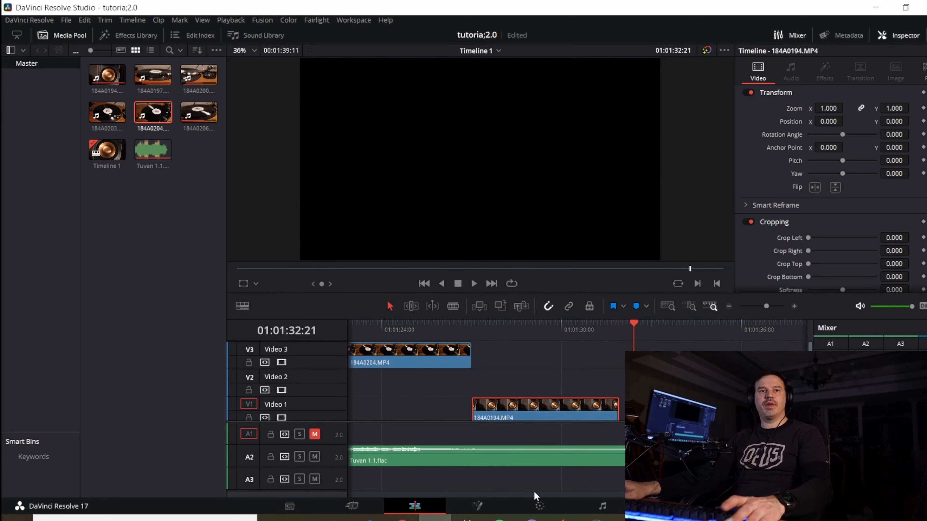
drag(706, 494, 724, 495)
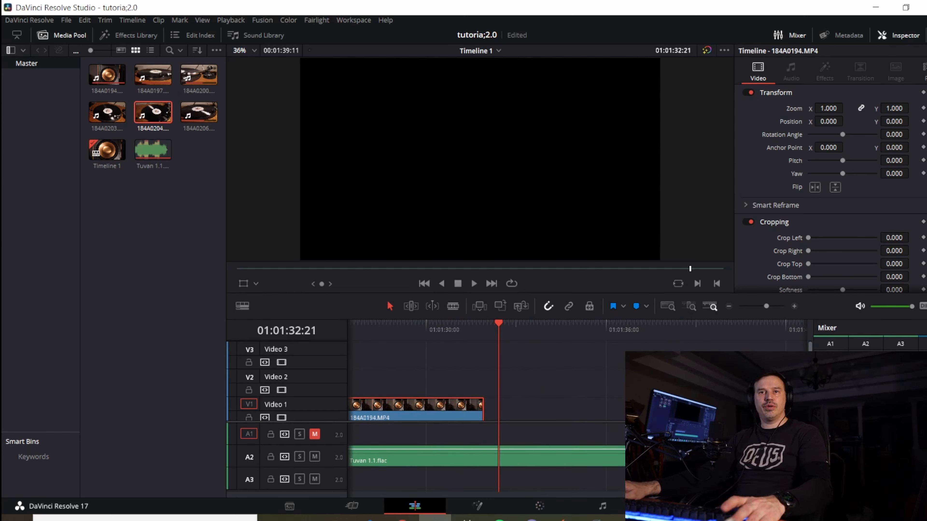
drag(649, 458, 498, 459)
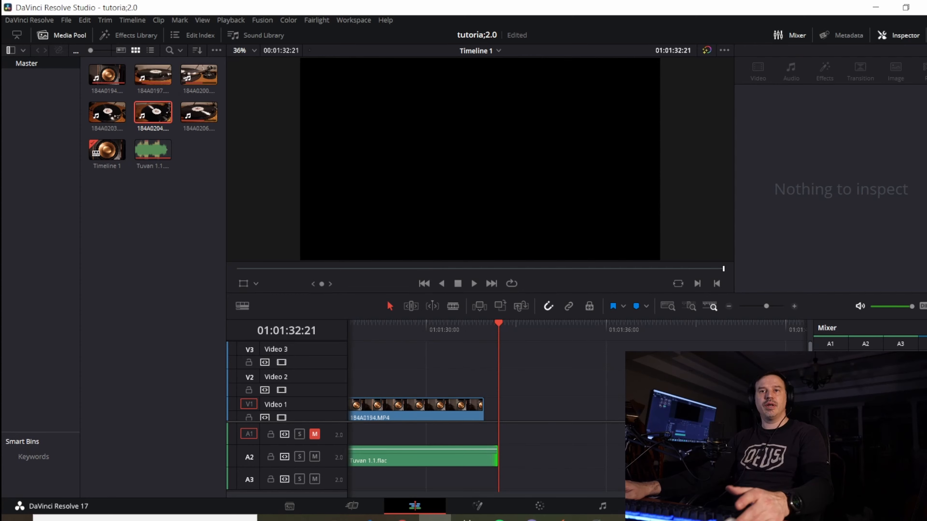
Review the edit by scrubbing from the start and playing the cuts from 184A0206.MP4 to the speaker and to 184A0204.MP4
drag(740, 494, 331, 483)
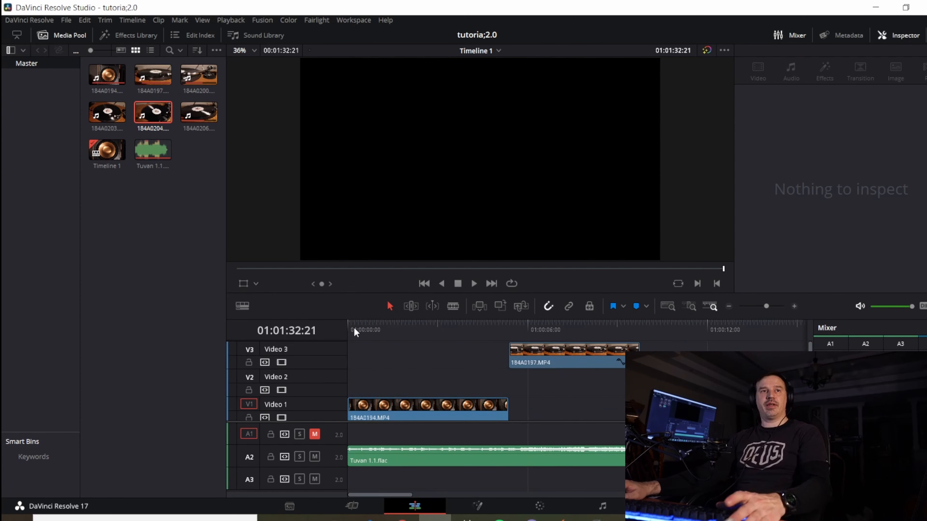
click(360, 328)
drag(368, 328, 736, 350)
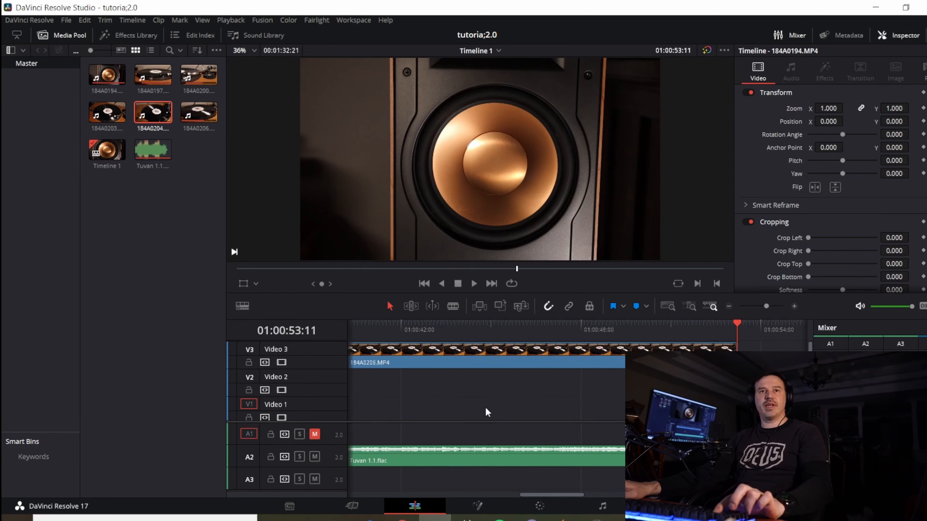
drag(600, 328, 570, 333)
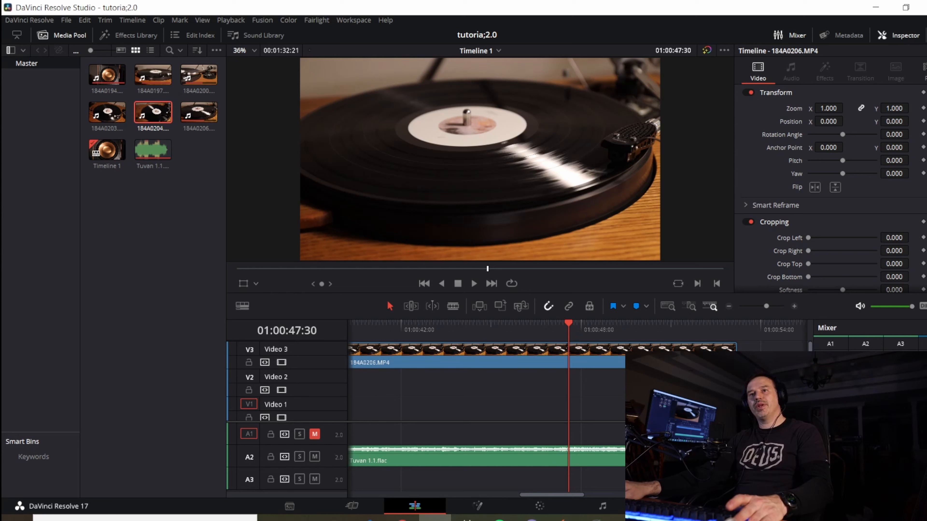
click(474, 284)
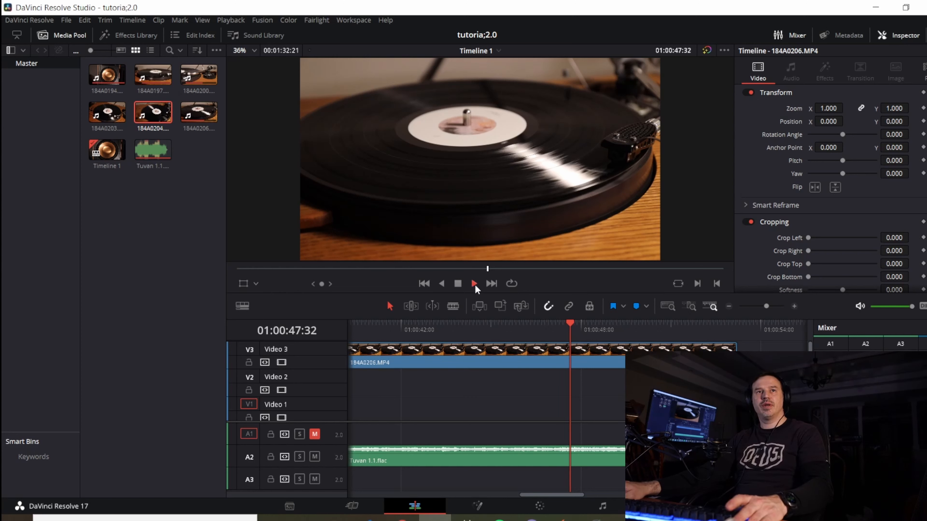
drag(698, 329, 738, 329)
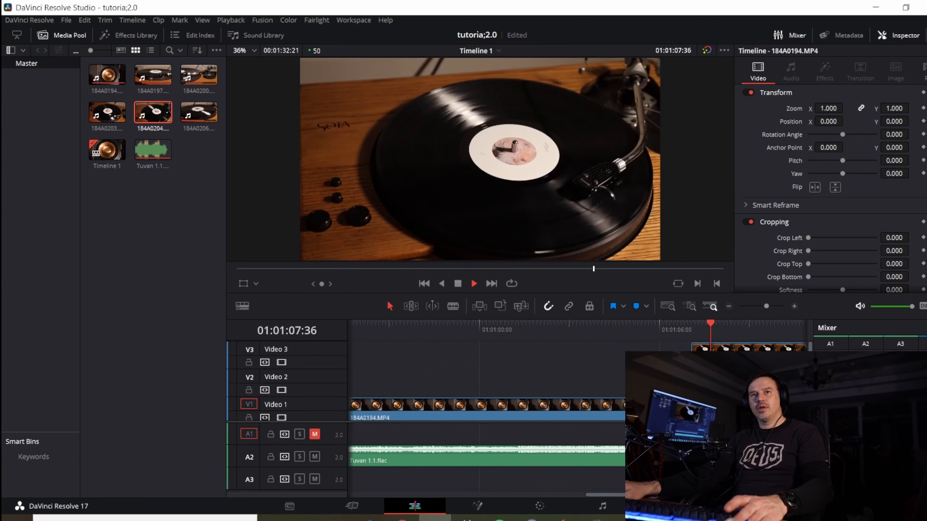
click(533, 326)
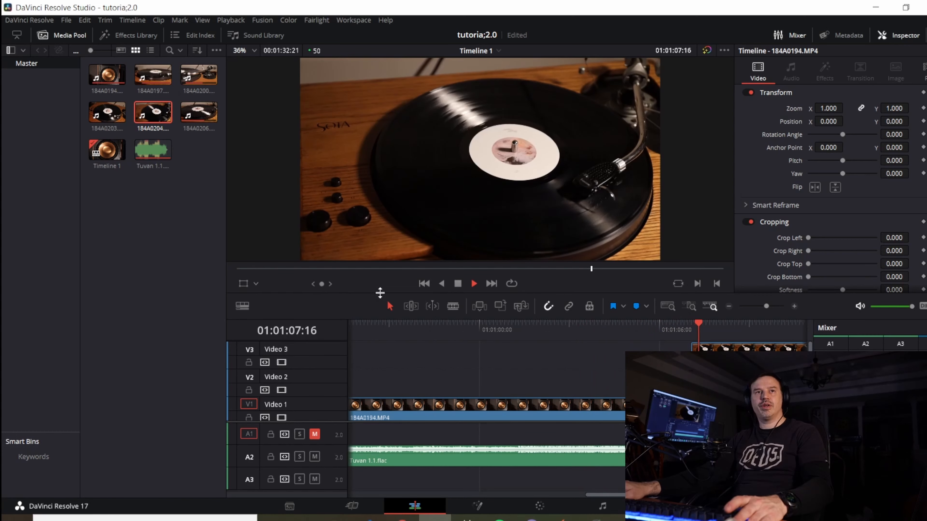
click(457, 285)
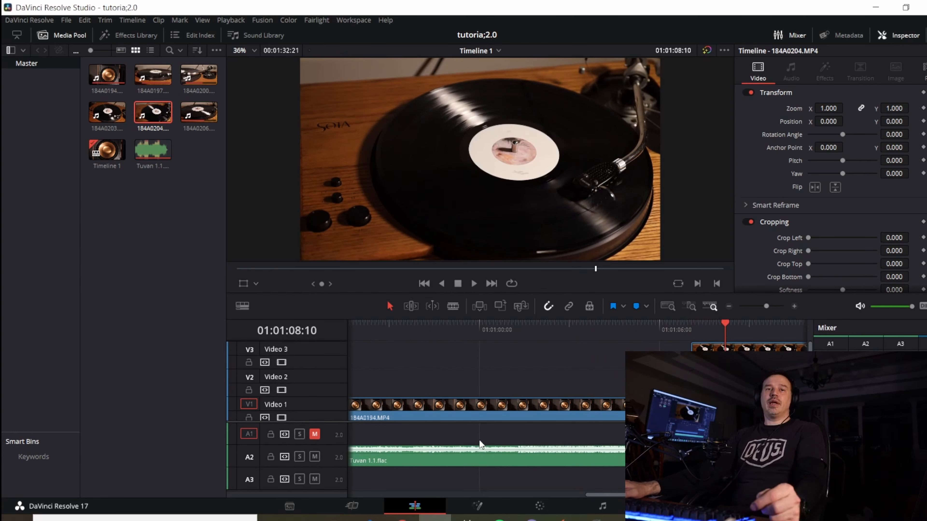
Open the Color page with the playhead on the turntable clip 184A0204.MP4 at 01:01:08:10
click(542, 510)
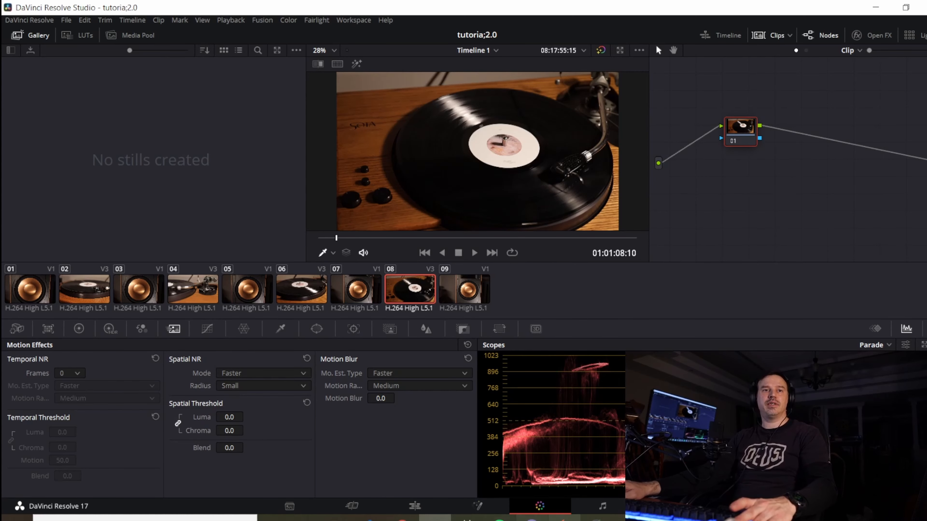
Look through the Edit, Fusion, Color, Fairlight and Deliver pages, including the primaries color wheels, and return to the Edit page
click(413, 512)
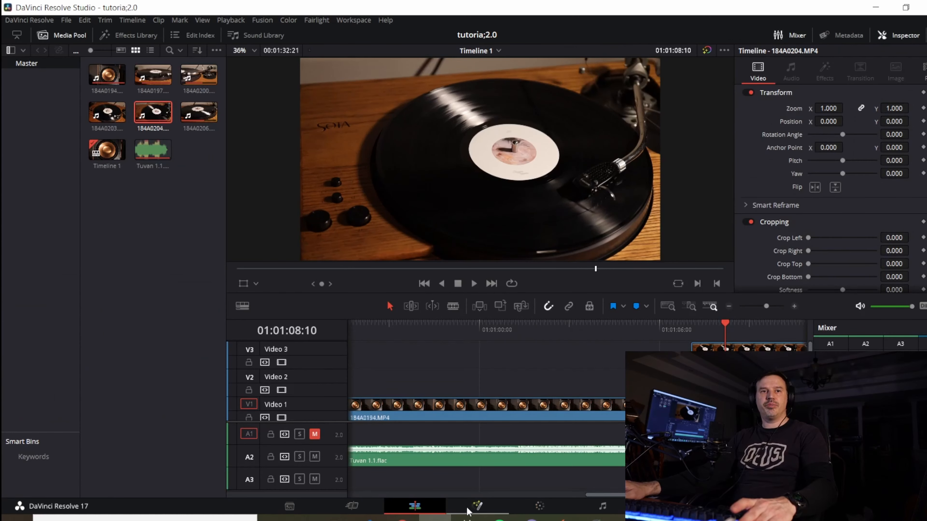
click(476, 509)
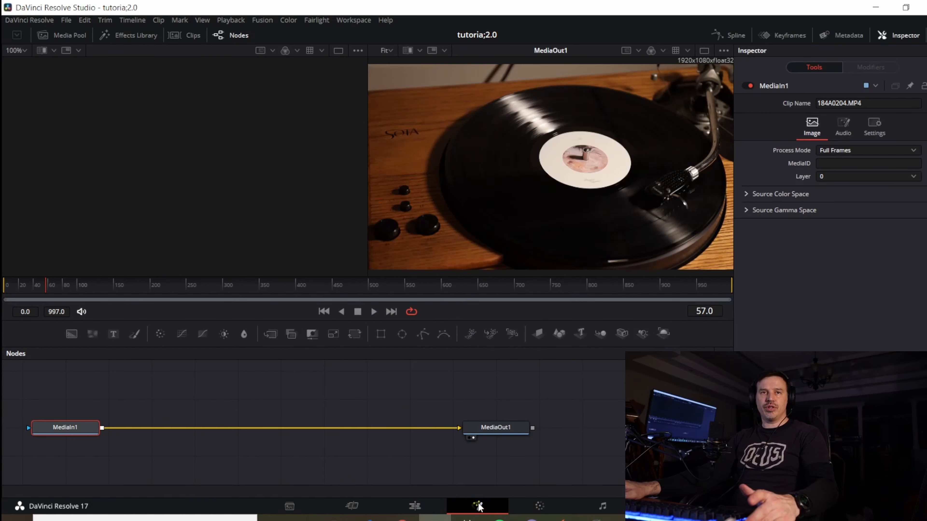
click(540, 508)
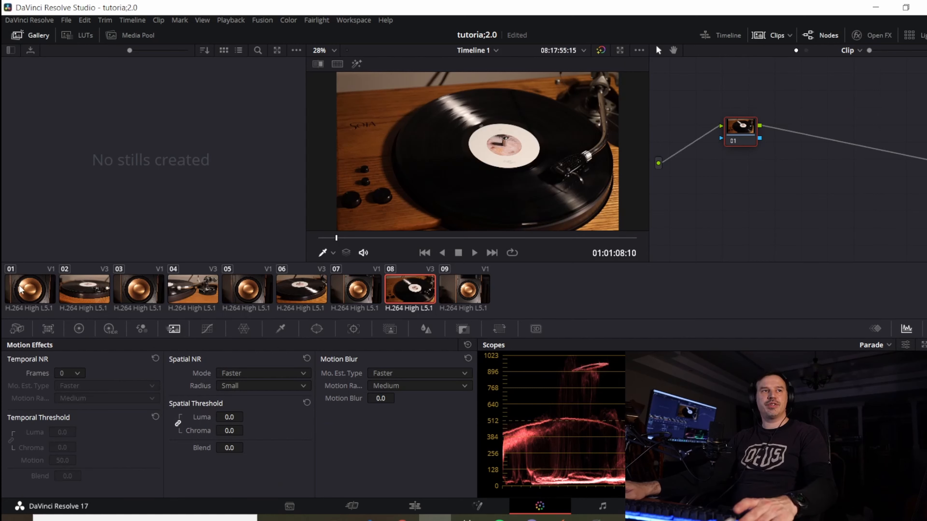
click(81, 329)
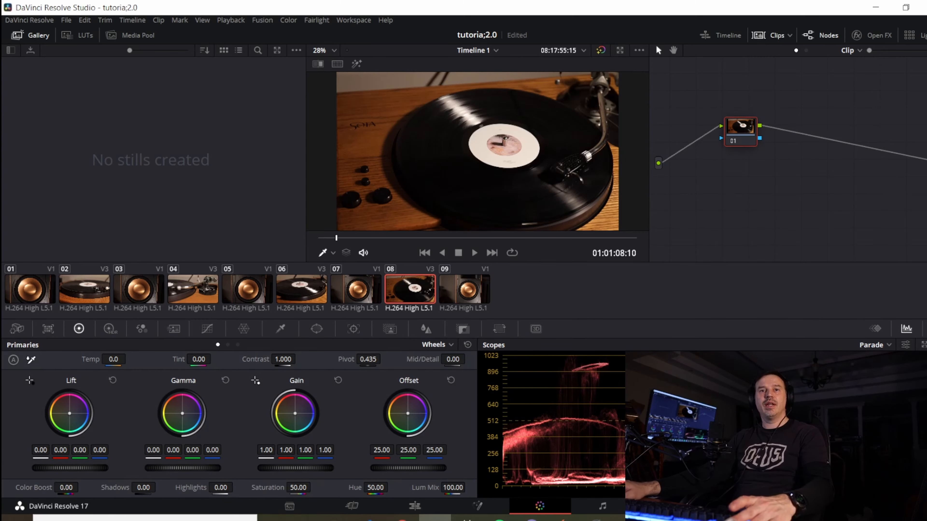
click(596, 507)
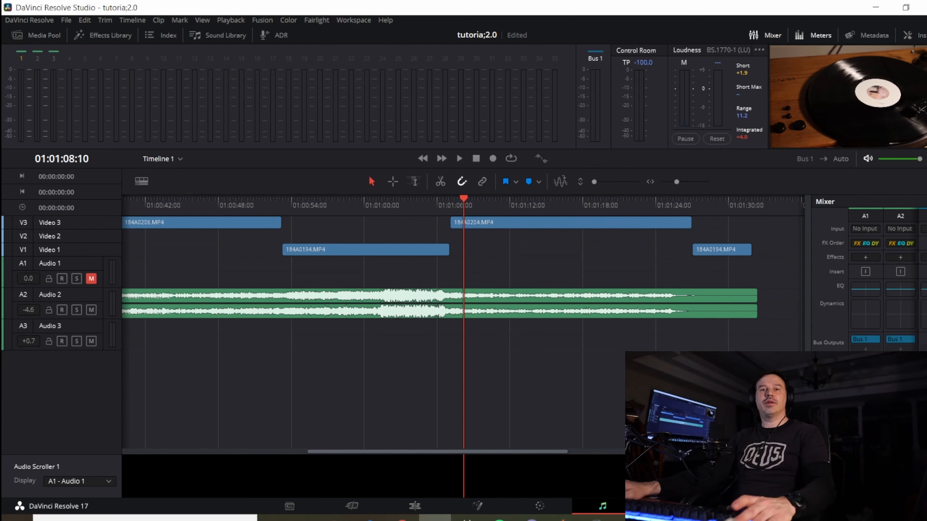
click(665, 507)
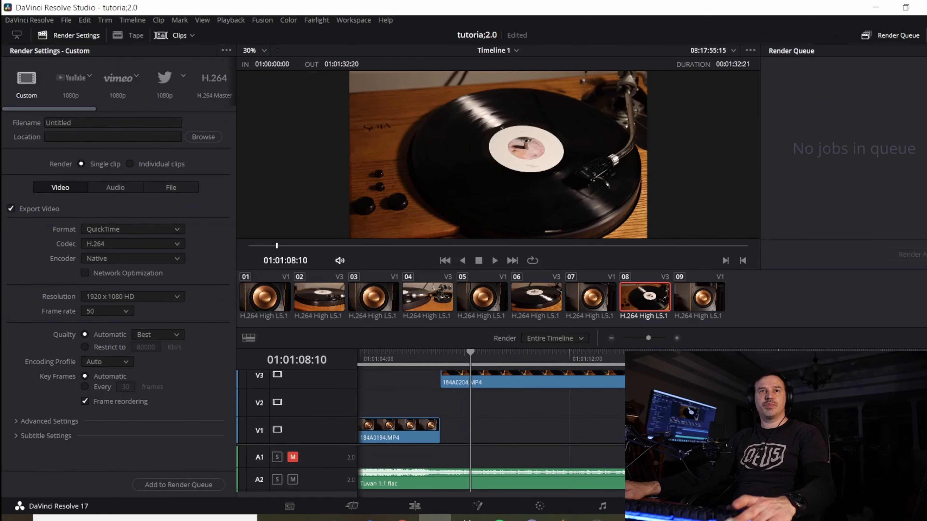
drag(711, 495, 349, 499)
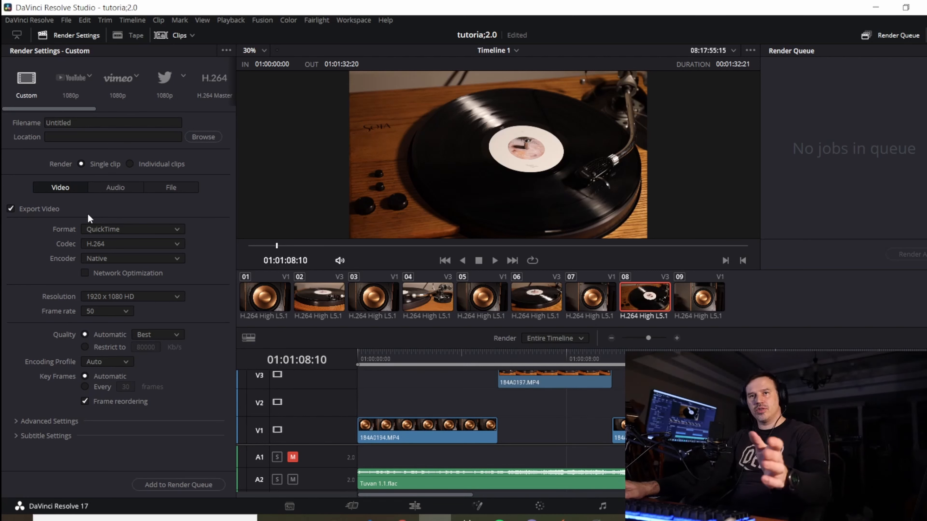
click(420, 505)
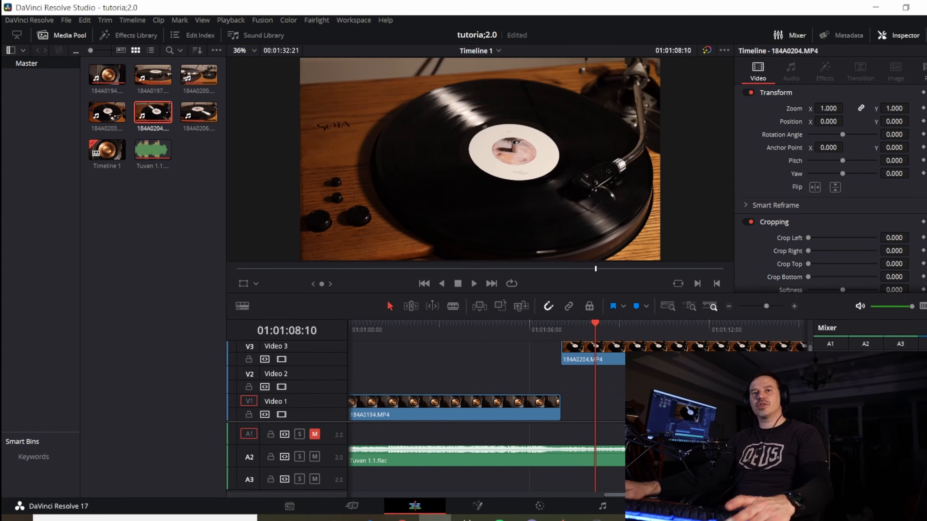
Name the render file Tuvan 1.01 on the Deliver page
click(665, 507)
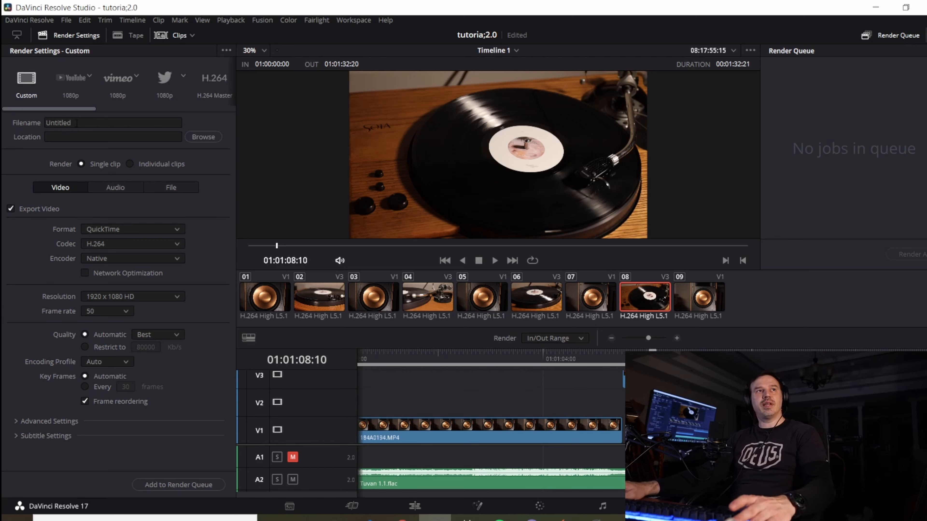
click(76, 123)
click(22, 129)
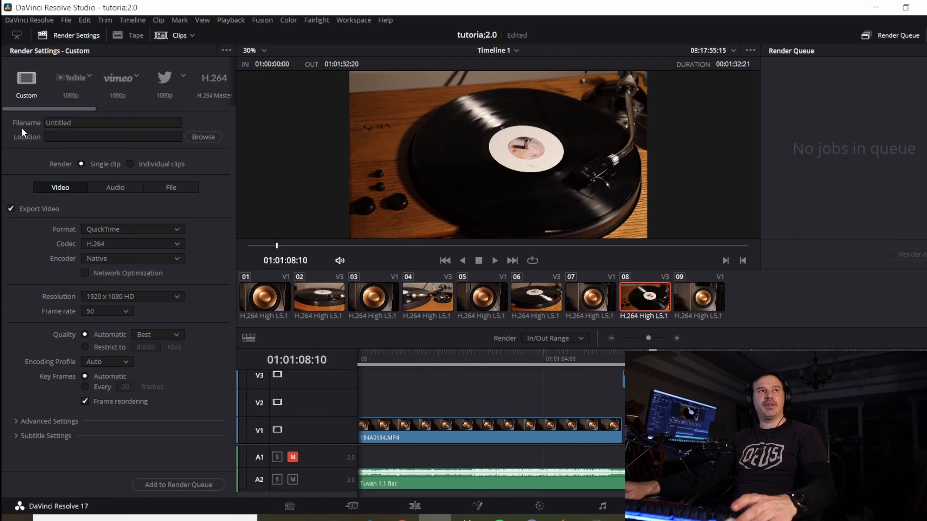
drag(77, 123, 54, 122)
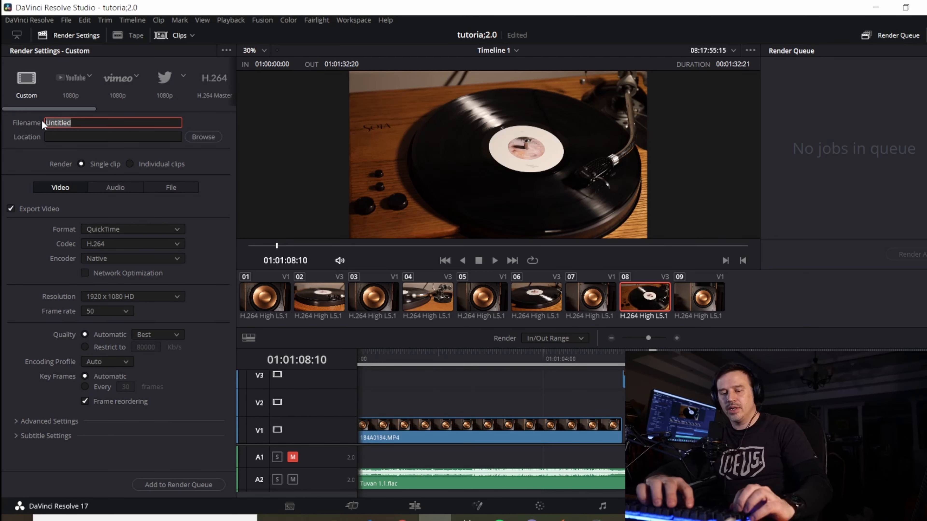
text(Tuvan 1)
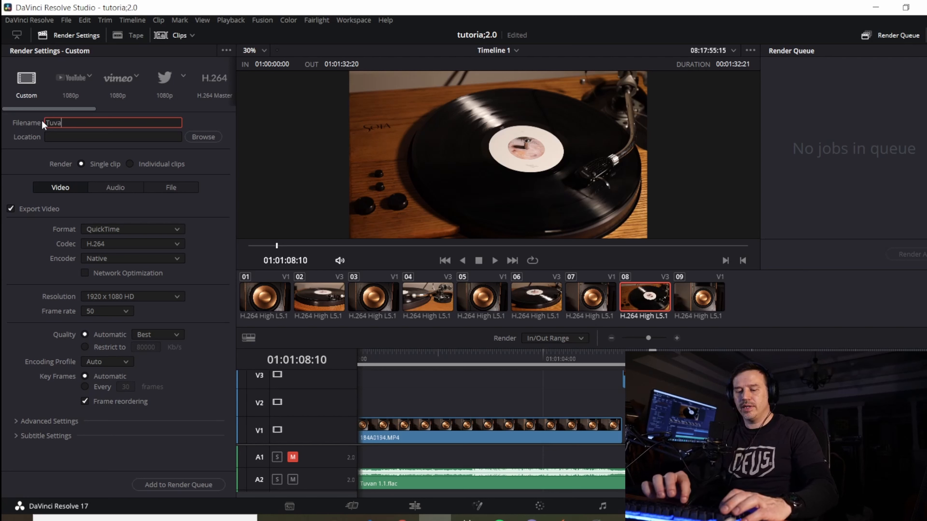
text(.01)
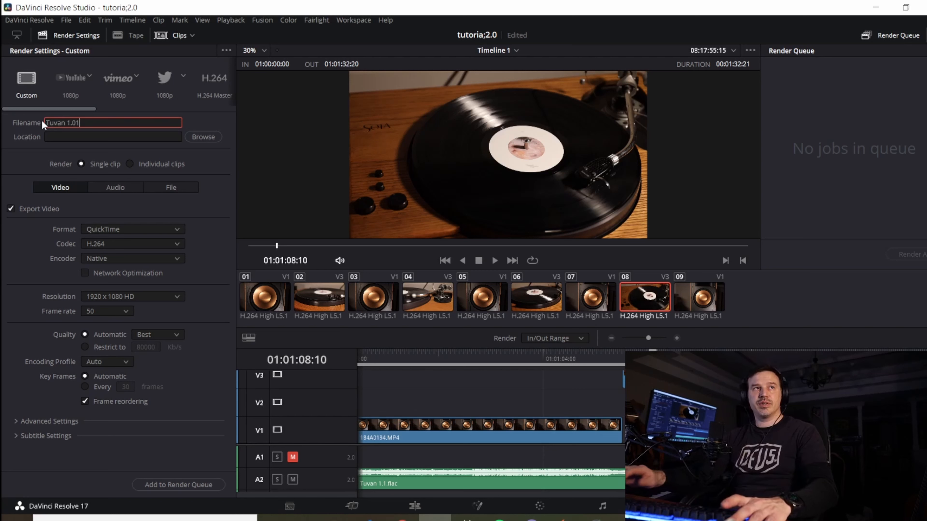
Browse for the render location, open the speaker folder on the Desktop and check its existing files
click(194, 138)
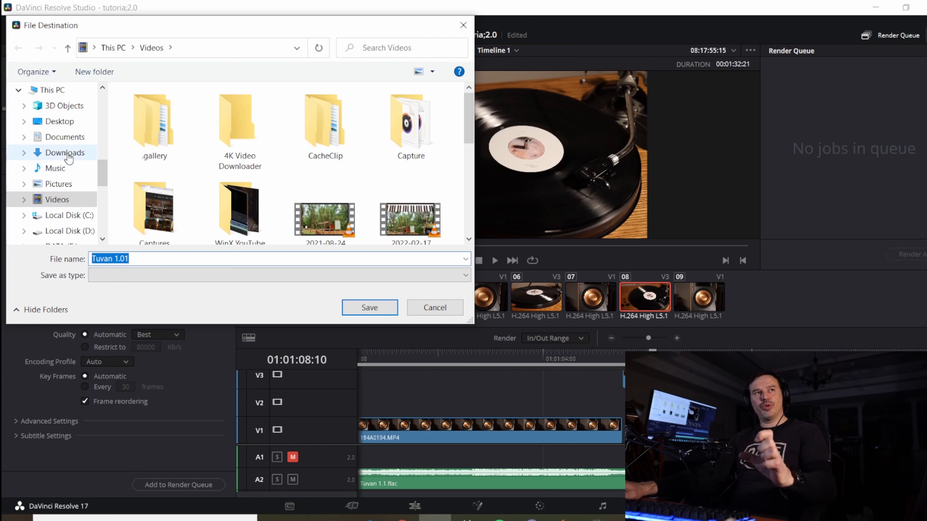
click(66, 127)
scroll(386, 180, down, 5)
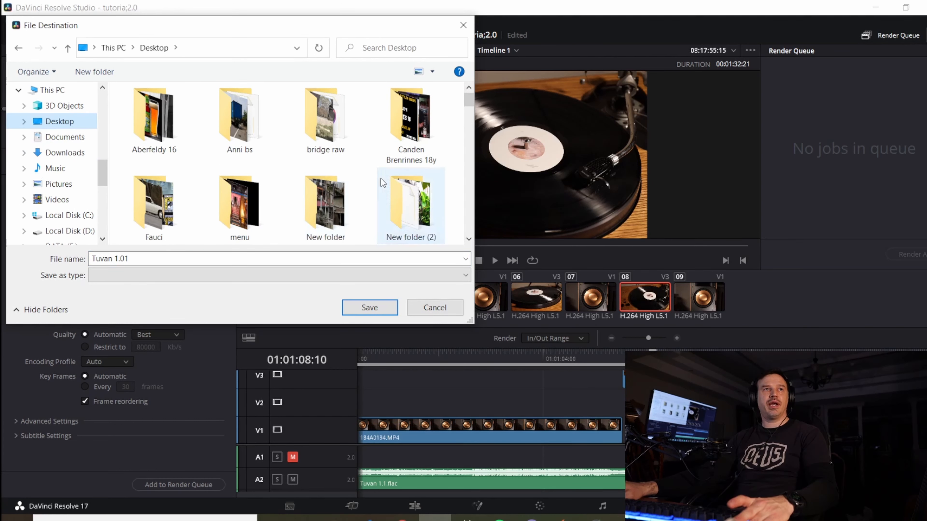
click(337, 126)
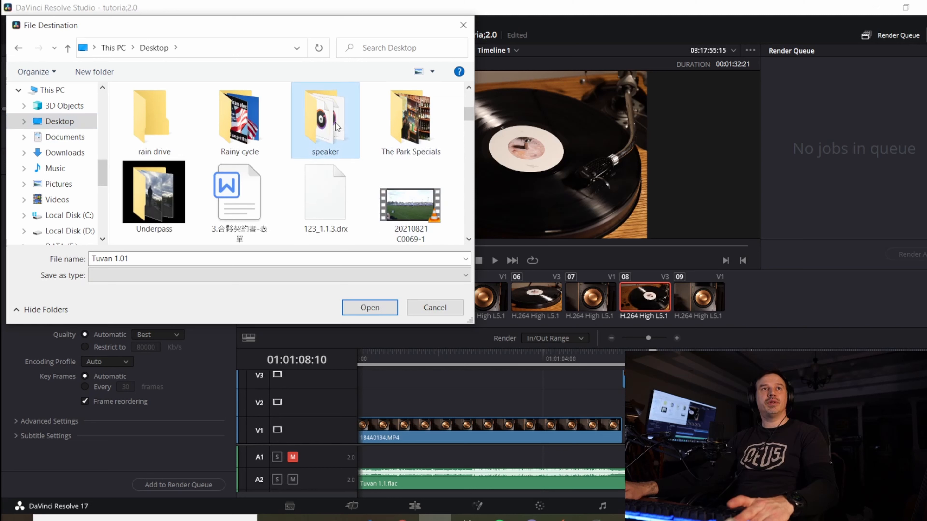
click(378, 311)
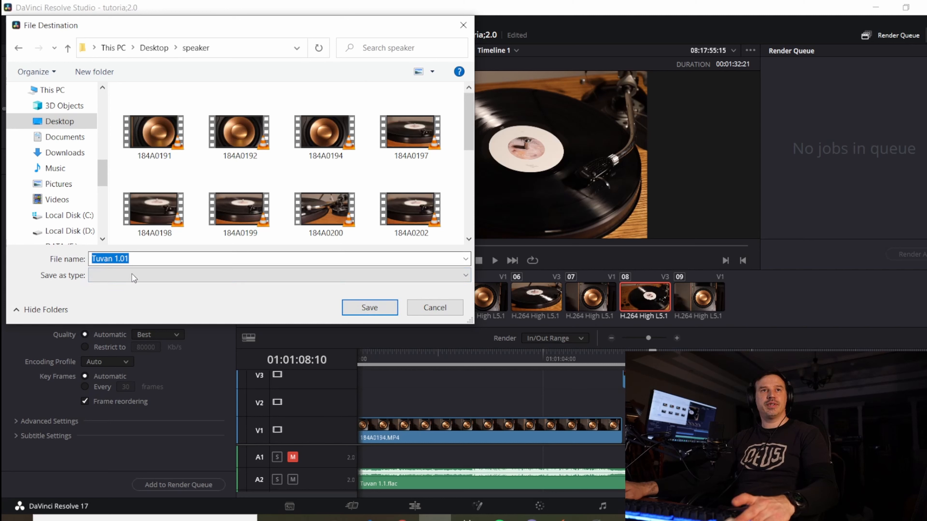
scroll(269, 201, down, 5)
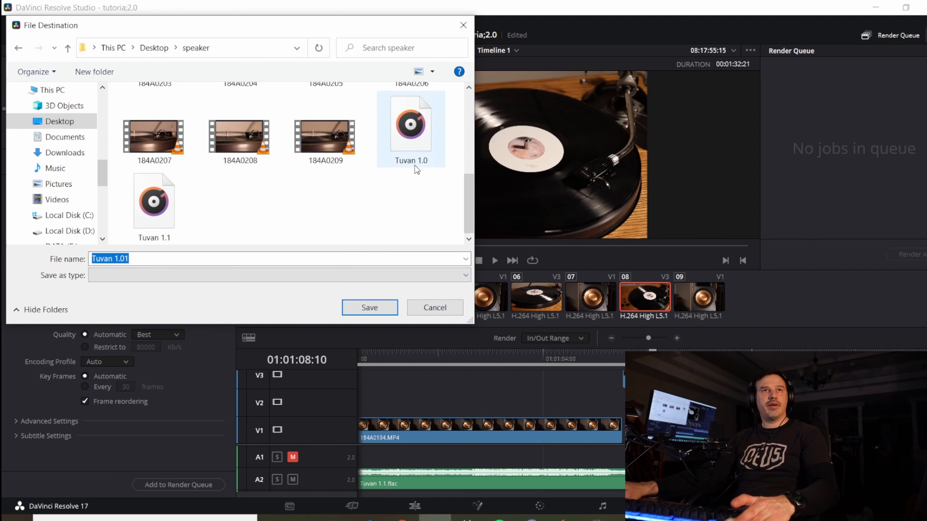
Change the output file name to Tuvan ex 1.01 and save the file destination in the speaker folder
click(112, 259)
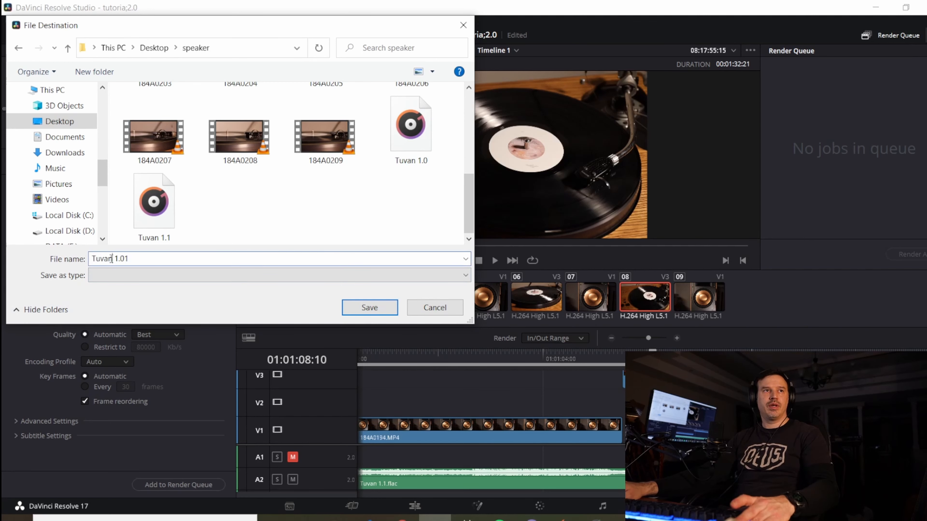
text(e)
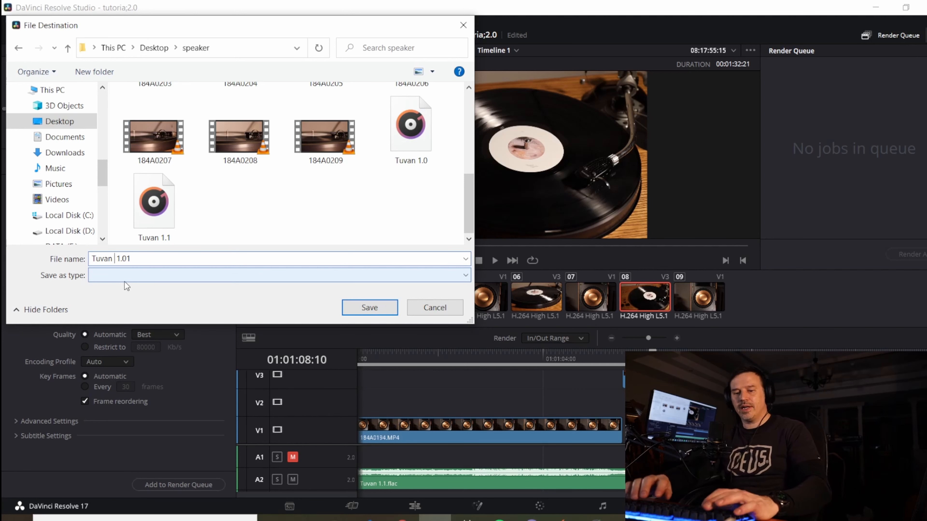
text(x)
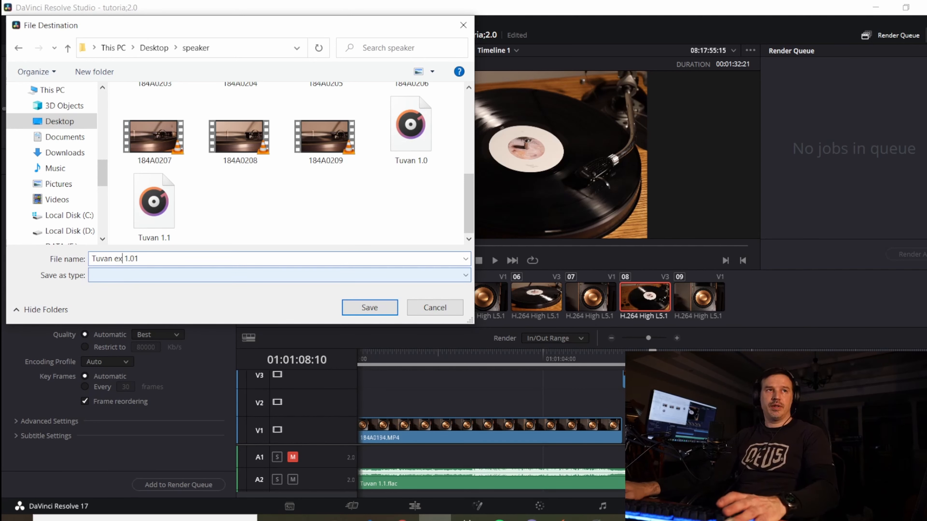
click(369, 307)
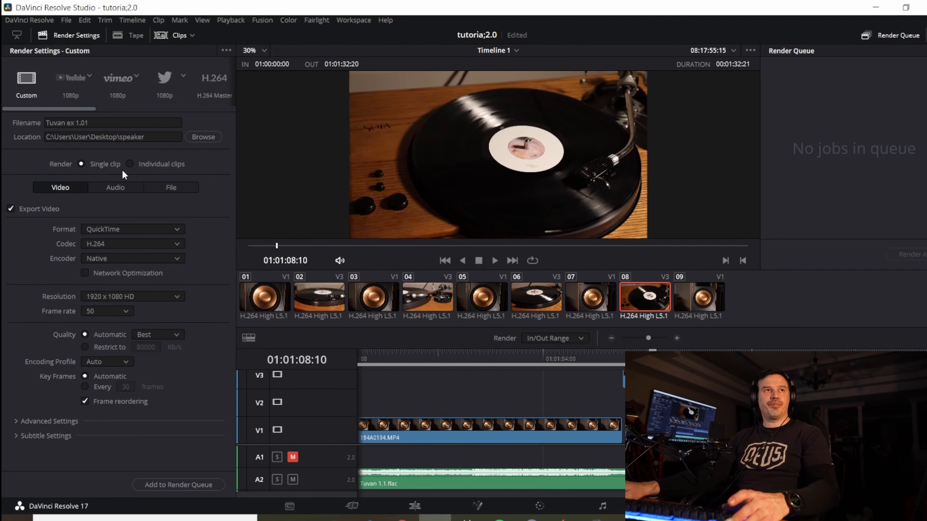
Set the render format to MP4 and check the codec options, keeping H.264
click(145, 229)
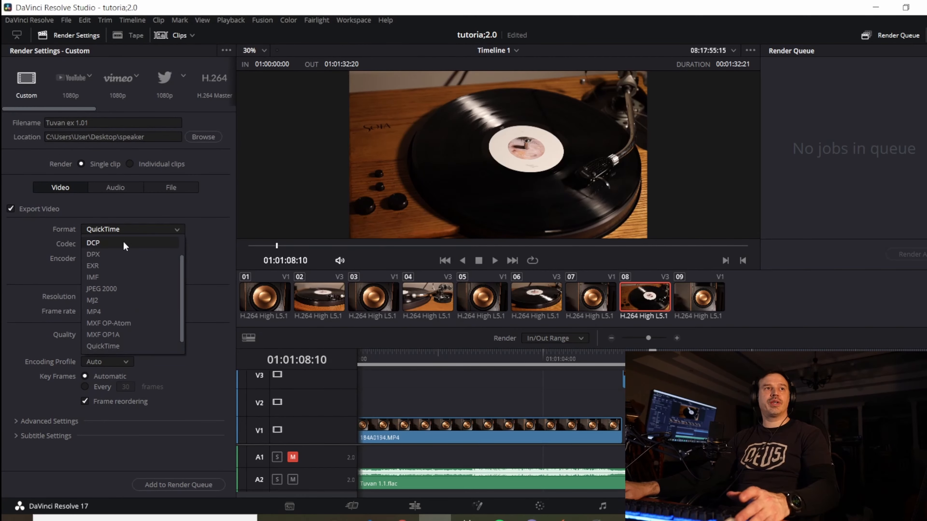
click(110, 313)
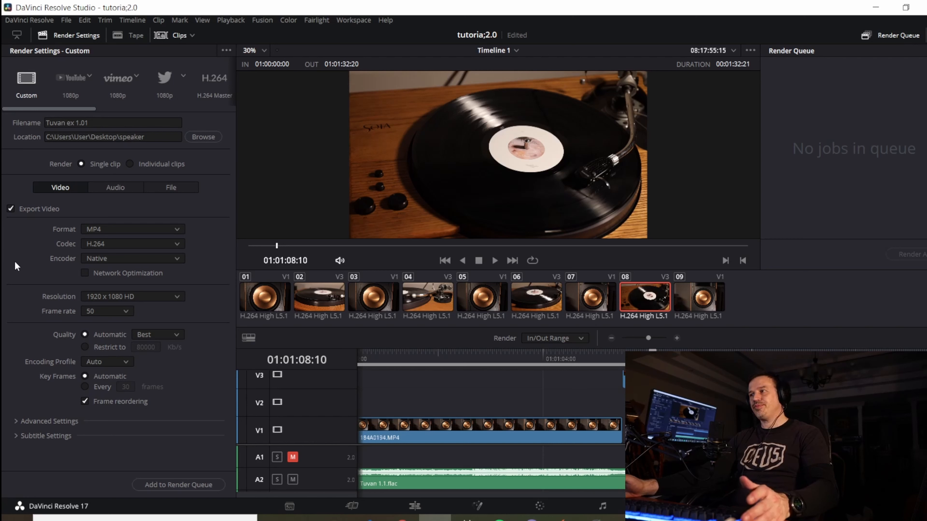
click(114, 229)
click(59, 263)
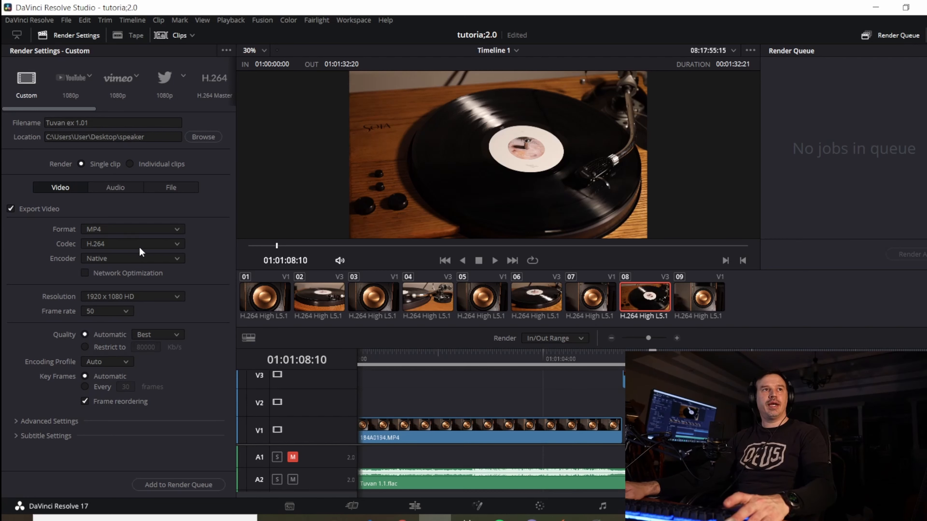
click(125, 242)
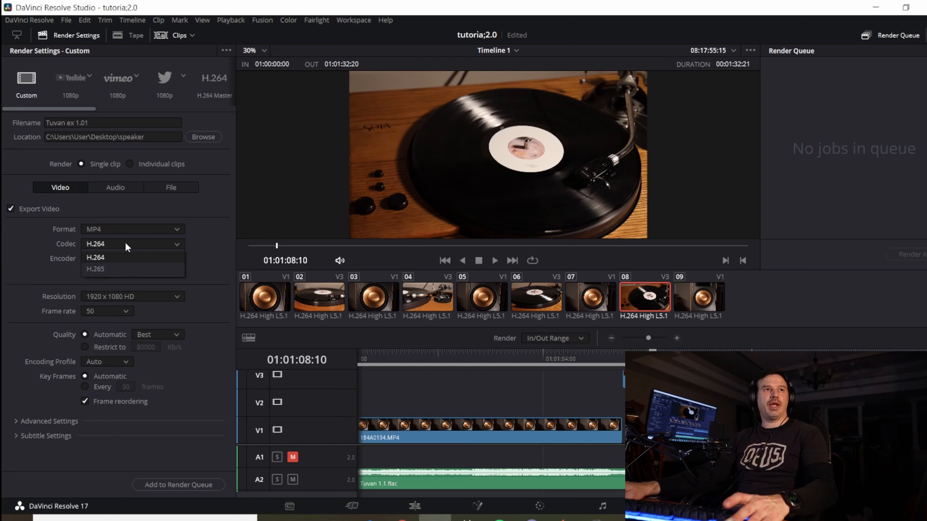
click(23, 259)
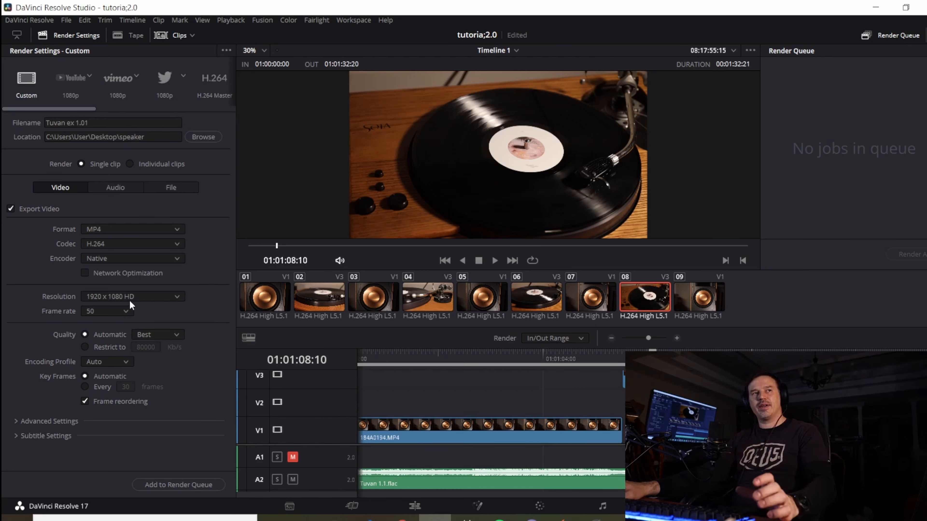
Set the render resolution to 3840 x 2160 Ultra HD and restrict the quality to 80000 Kb/s
click(161, 299)
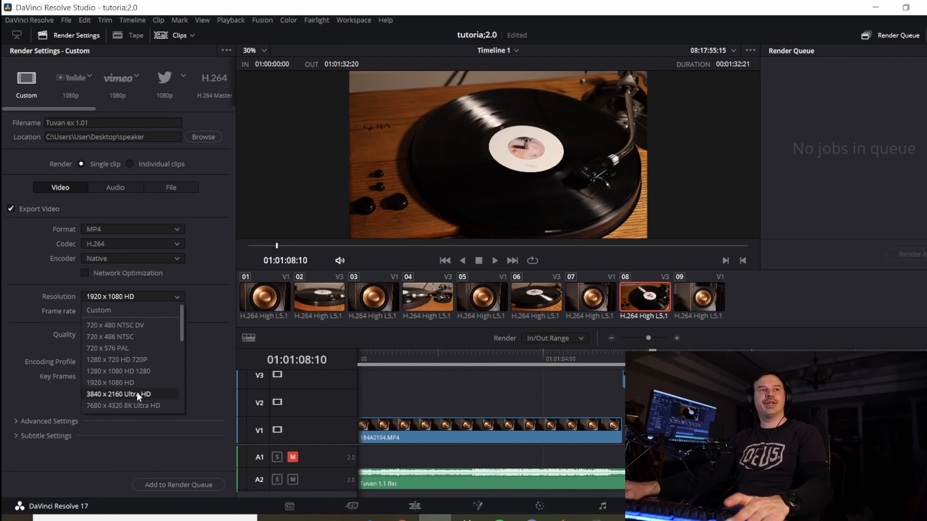
click(129, 394)
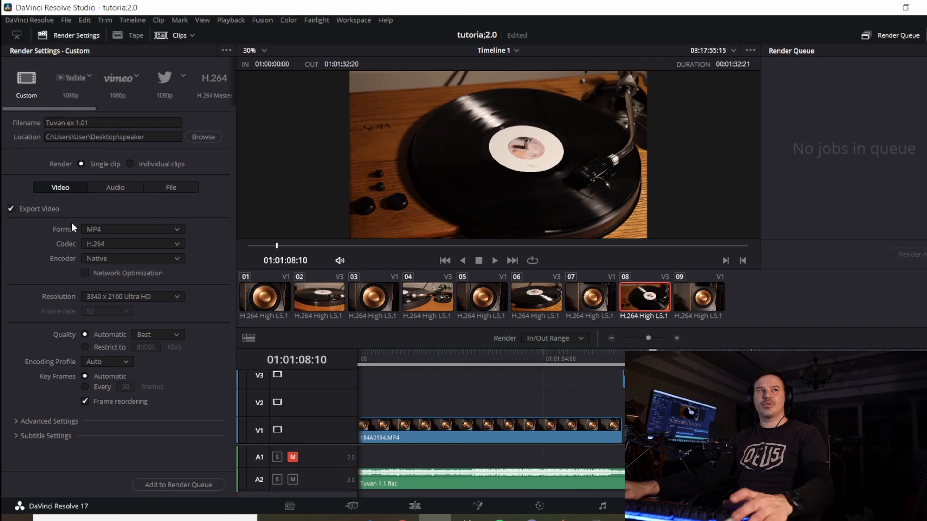
click(85, 347)
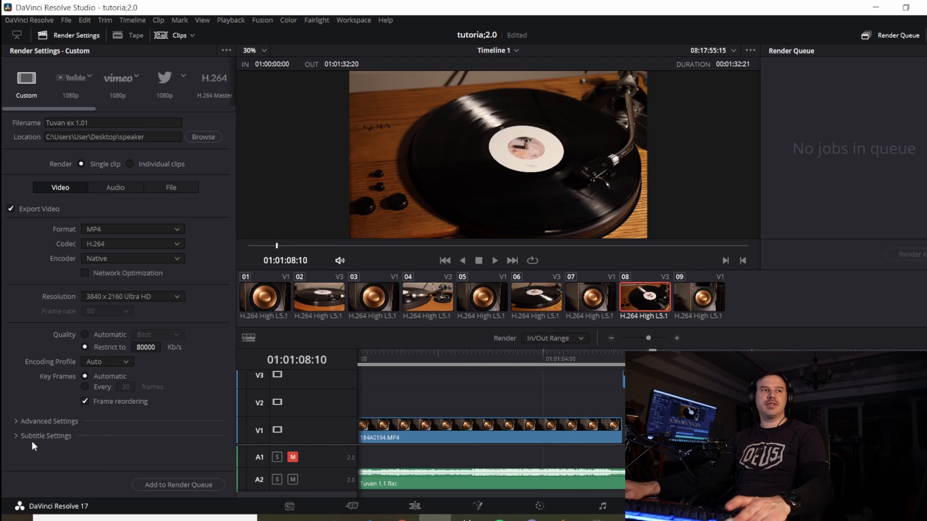
Expand the advanced render settings and review them down to the subtitle settings
click(46, 421)
scroll(36, 382, down, 4)
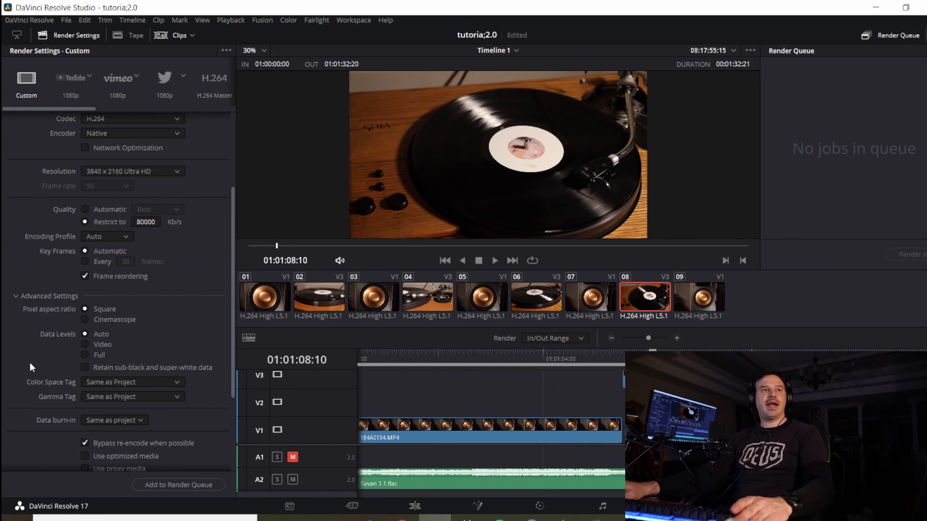
scroll(31, 360, down, 4)
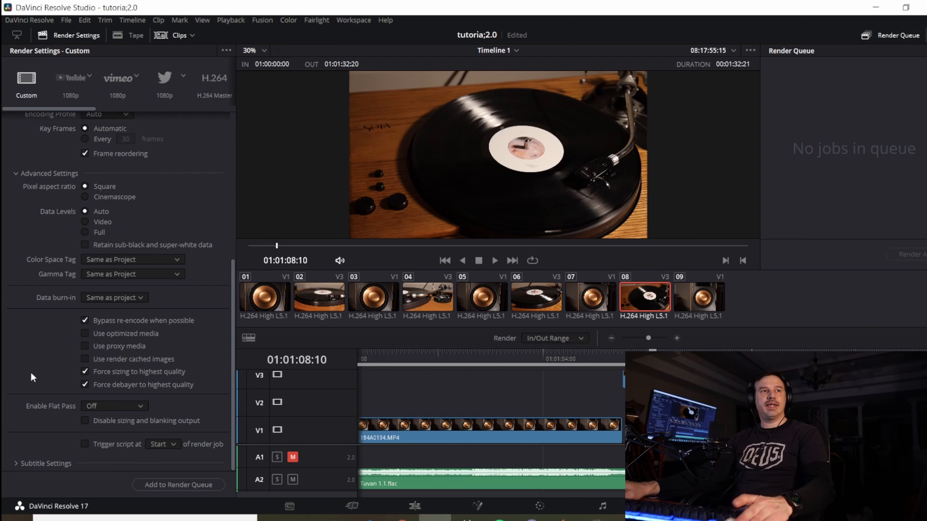
Add the higher-resolution render of Timeline 1 to the render queue and start rendering it
click(193, 486)
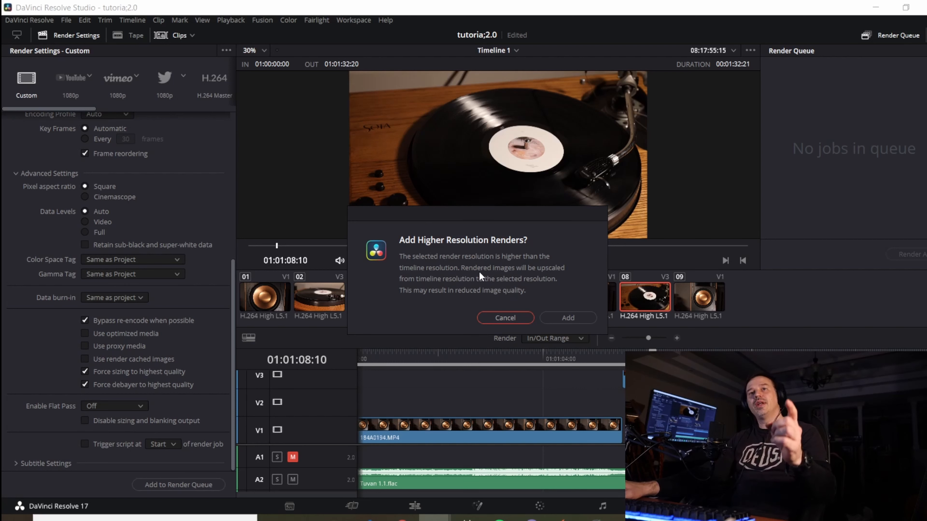
click(573, 319)
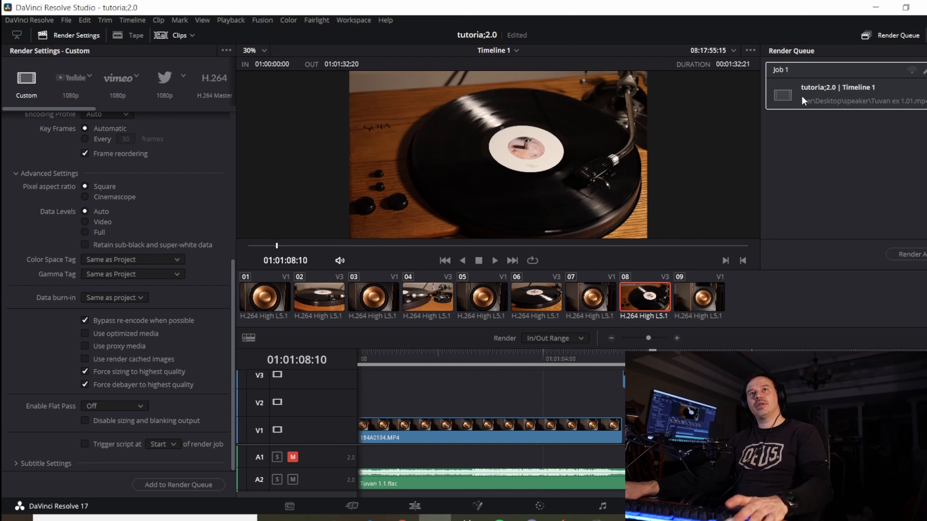
click(908, 255)
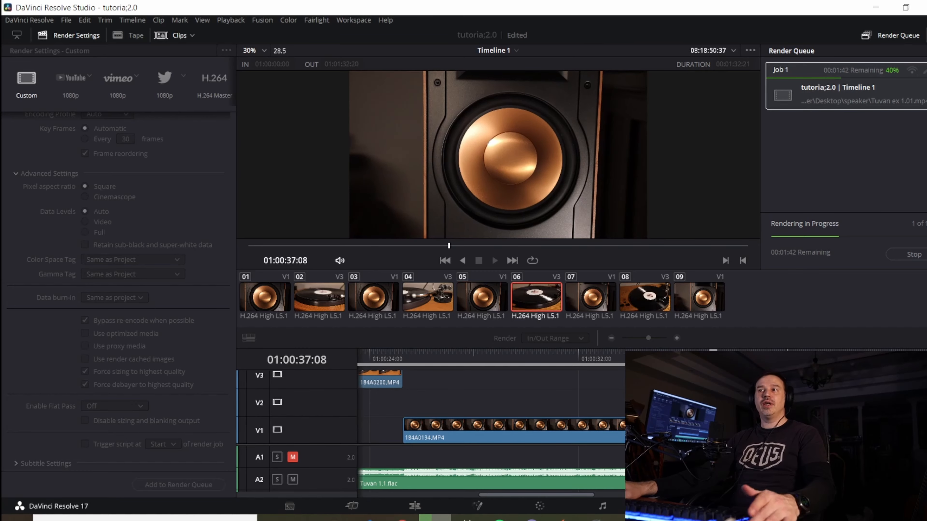
Bring the speaker folder window into view to check the Tuvan ex 1.01 output file, and move the window away again
drag(926, 110, 514, 68)
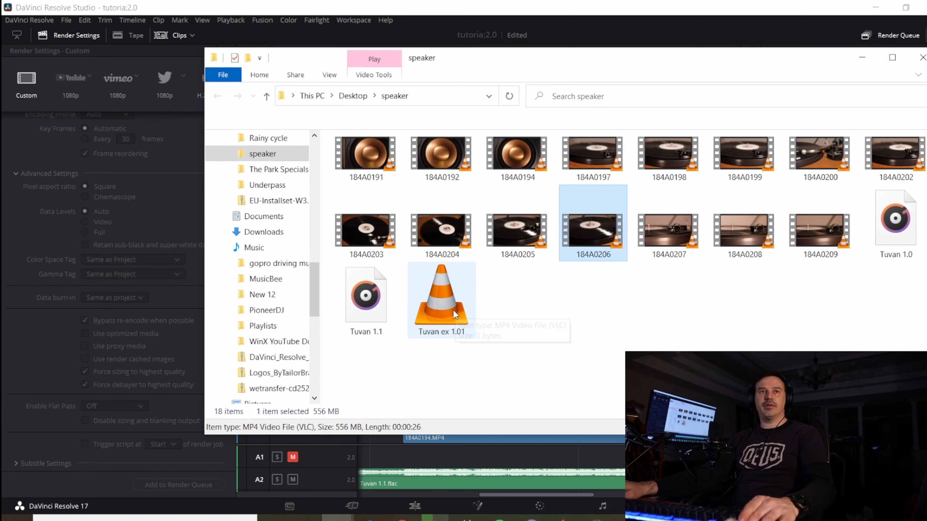
drag(611, 59, 926, 219)
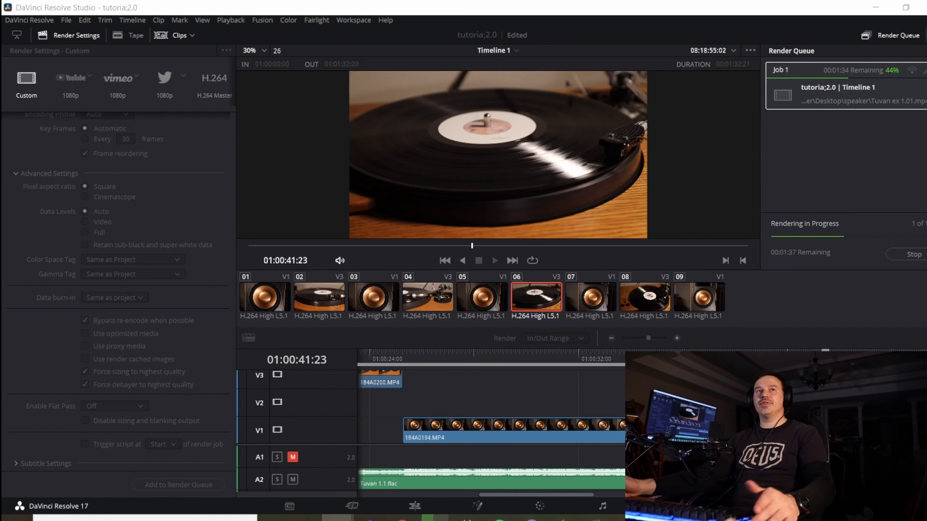